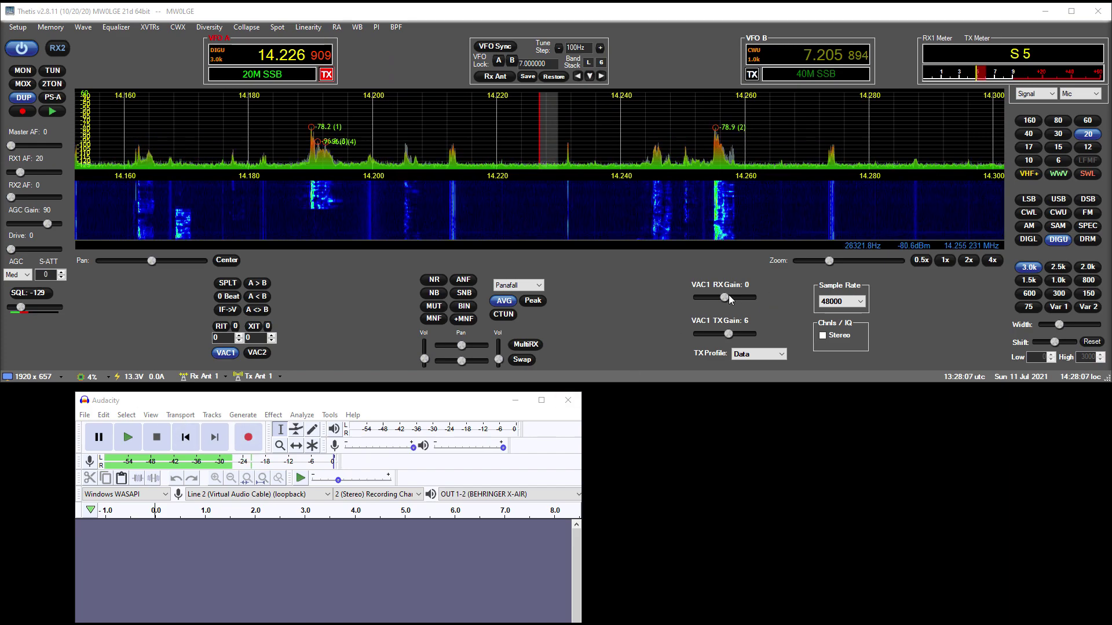
Step: Lower the VAC1 RX gain to -40 and restart Thetis
drag(725, 299, 669, 301)
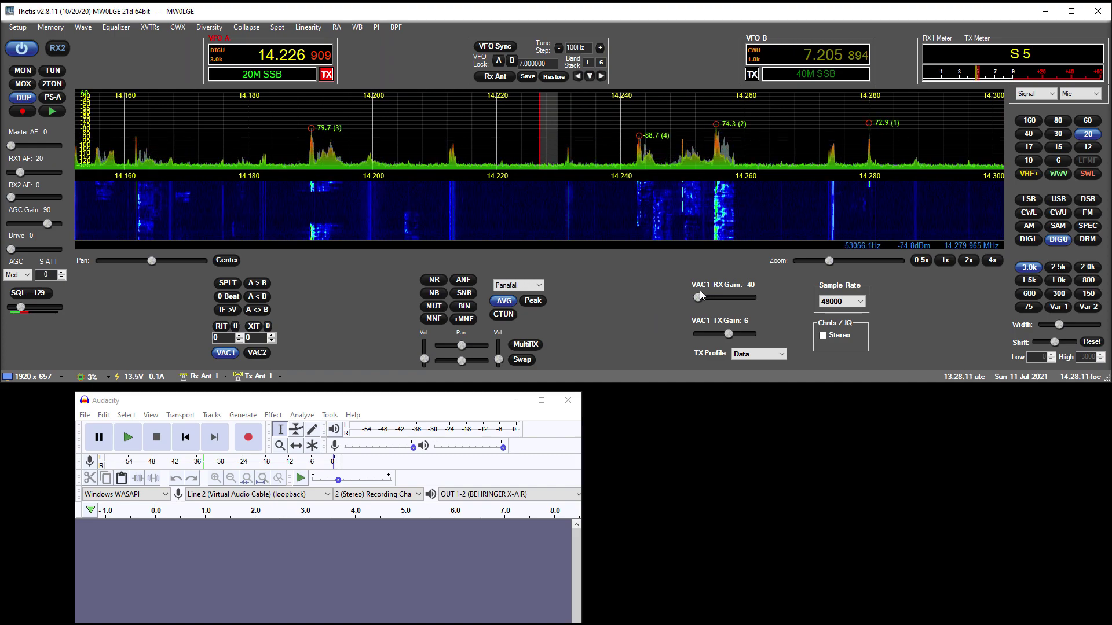
mouse_move(699, 298)
mouse_down()
mouse_move(747, 300)
mouse_move(698, 300)
mouse_up()
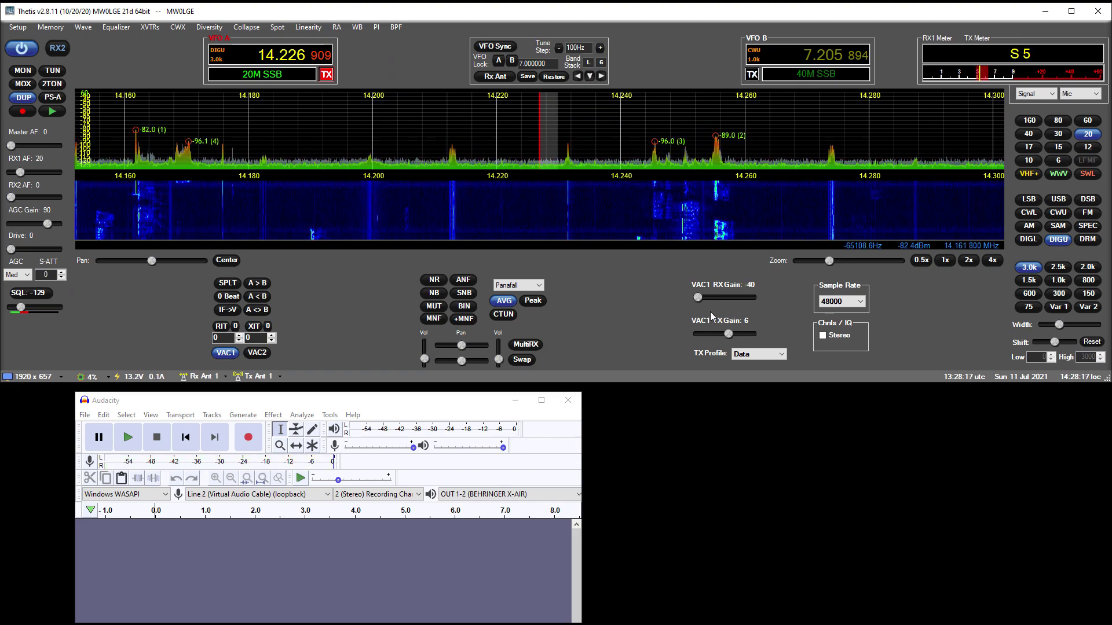
click(1098, 11)
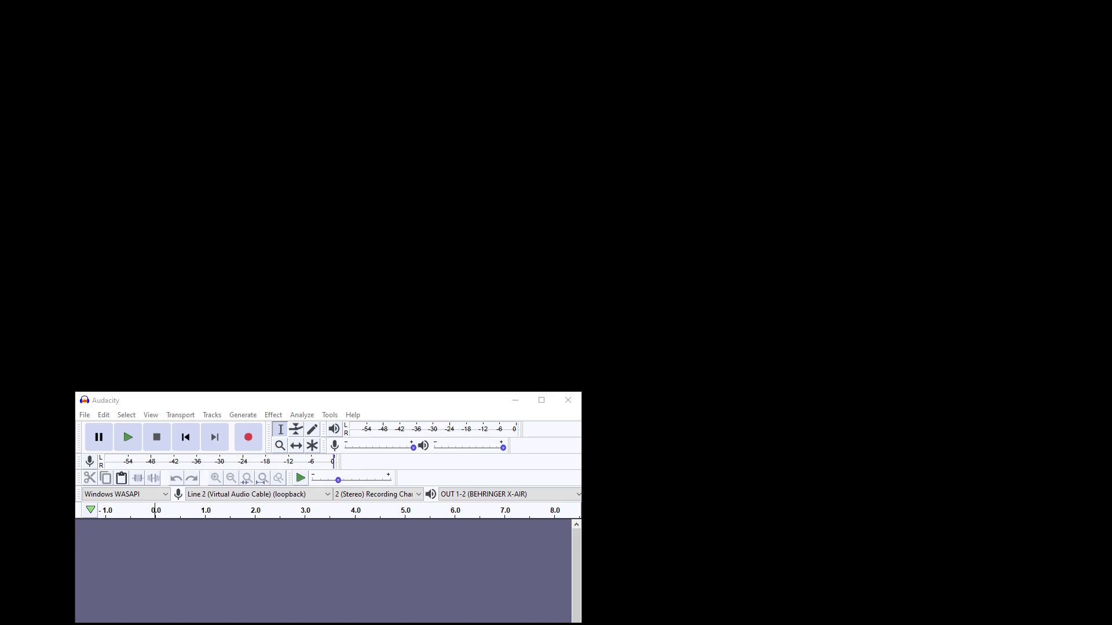
key(super)
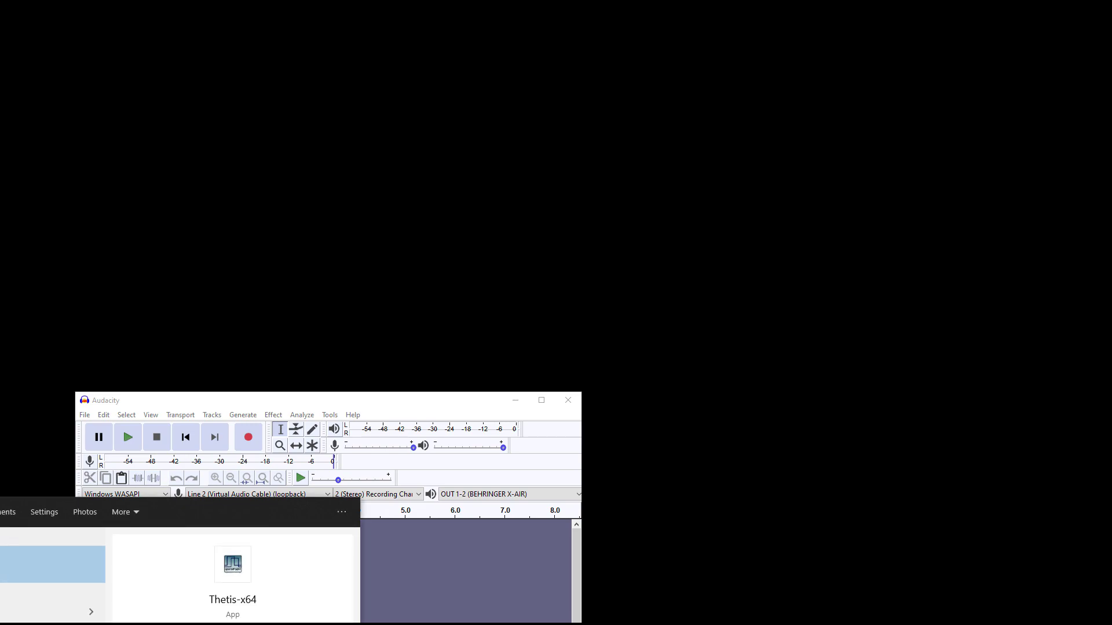
key(Escape)
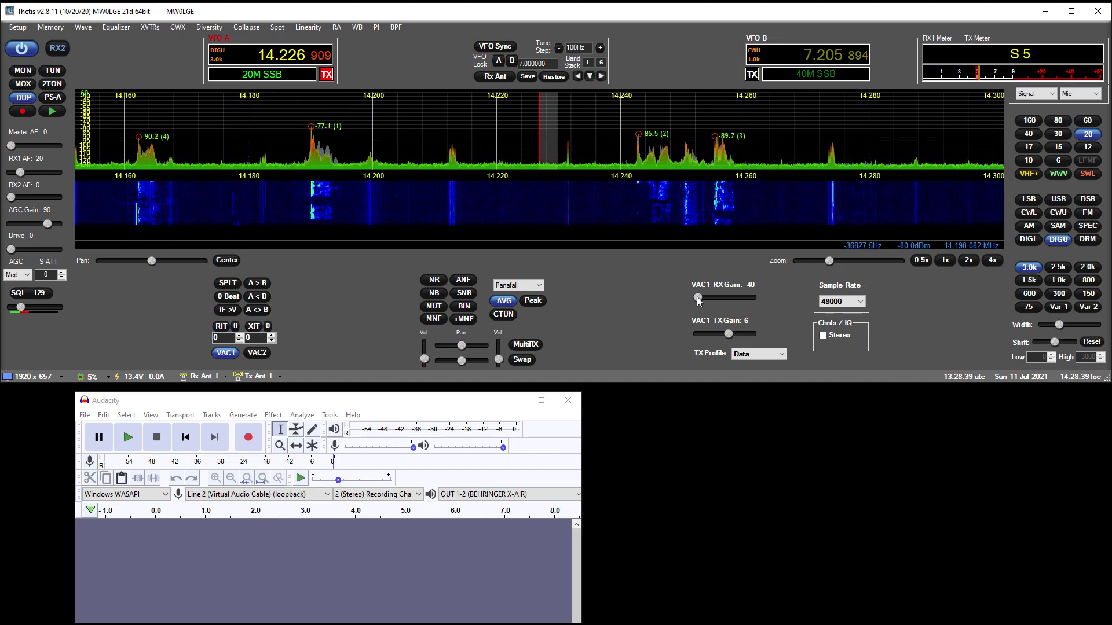
Step: Set the VAC1 RX gain to 23 and restart Thetis with the radio powered on
drag(698, 300, 741, 298)
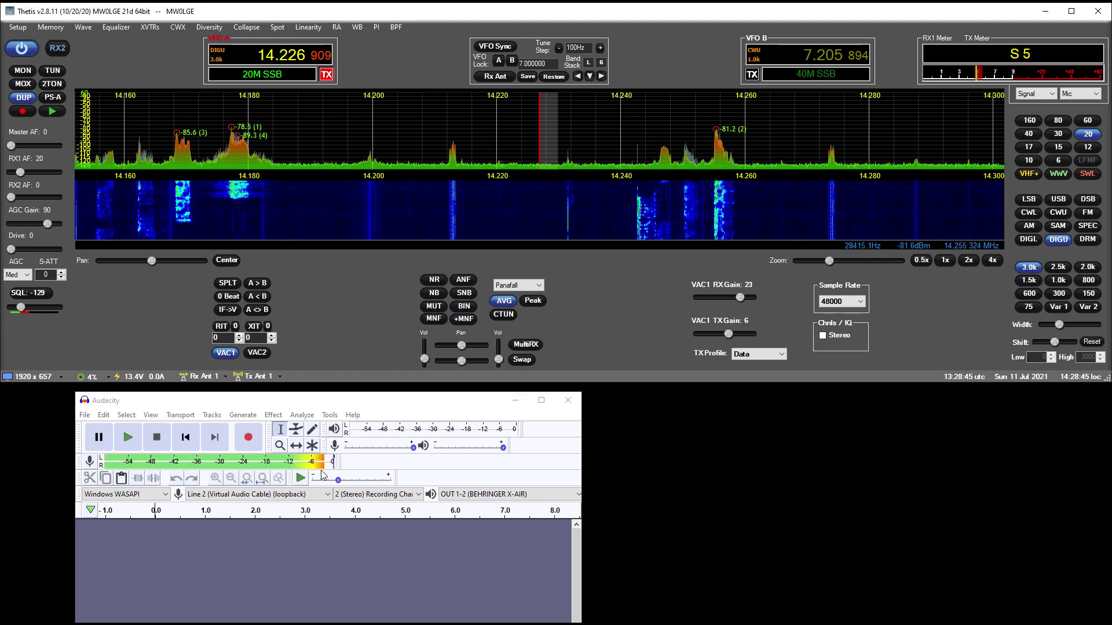
key(alt+F4)
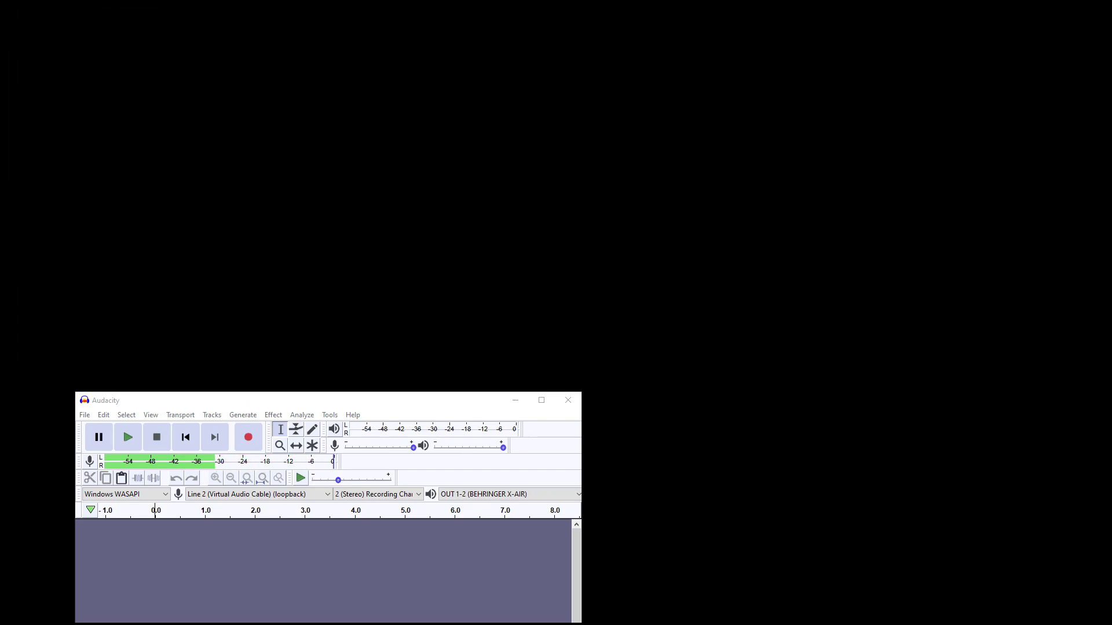
key(super+e)
key(super+s)
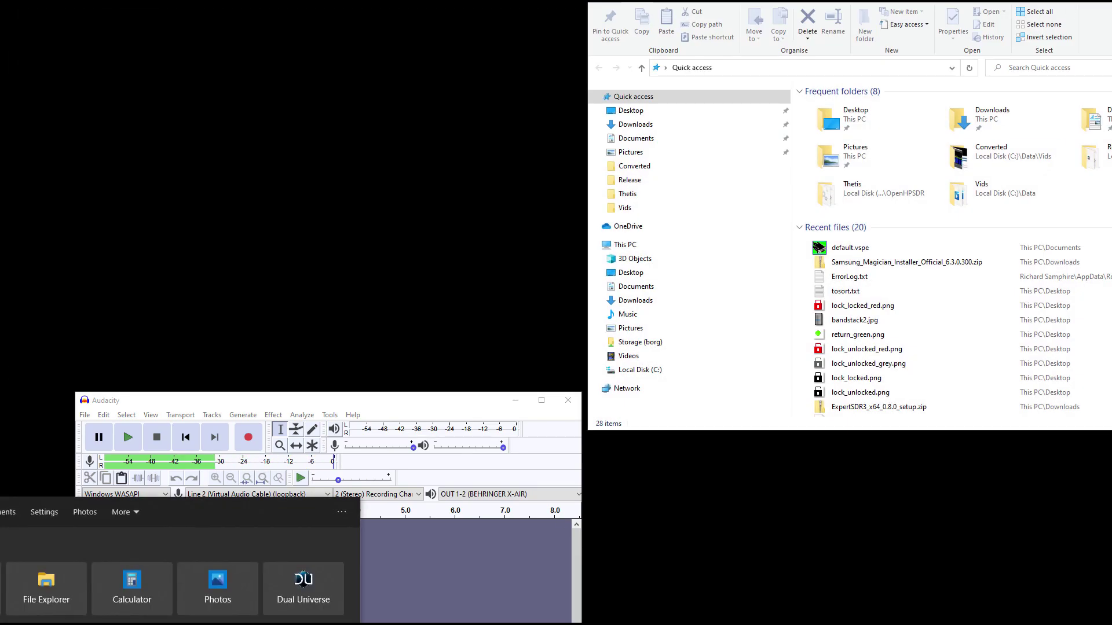
key(alt+F4)
key(super)
text(thetis)
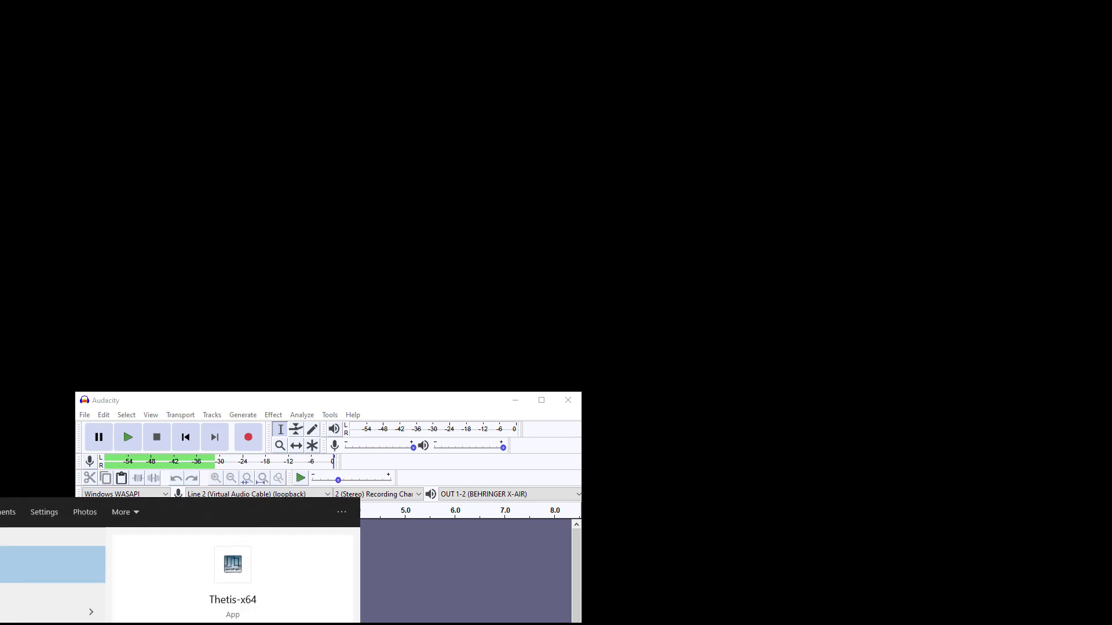
key(Return)
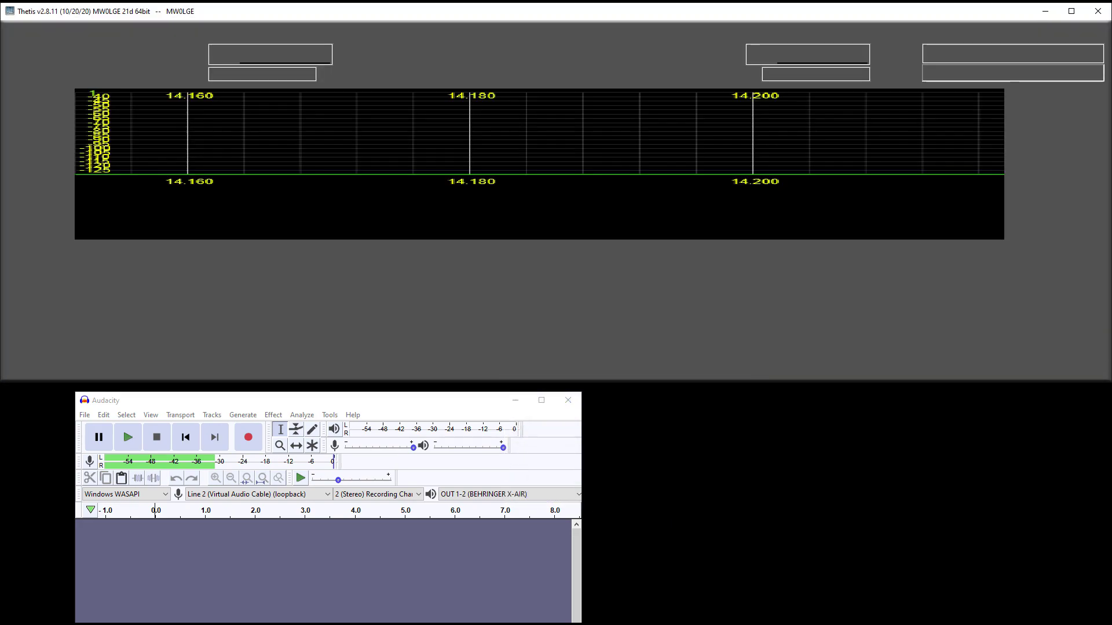
click(23, 51)
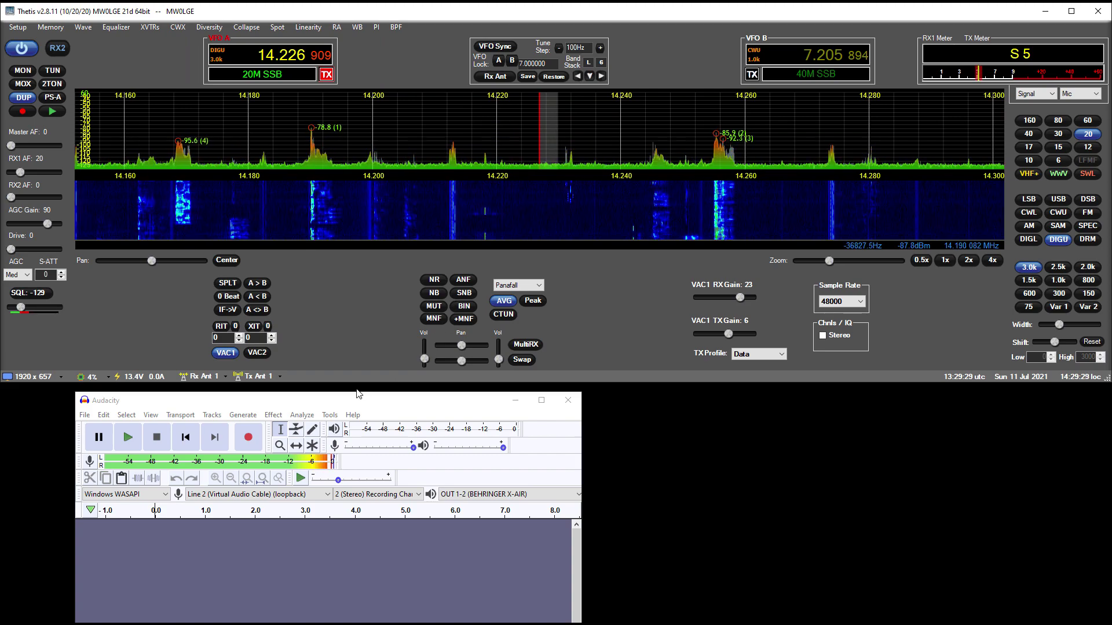
Step: Close Audacity and resize the Thetis window to 1920 x 1080
click(17, 27)
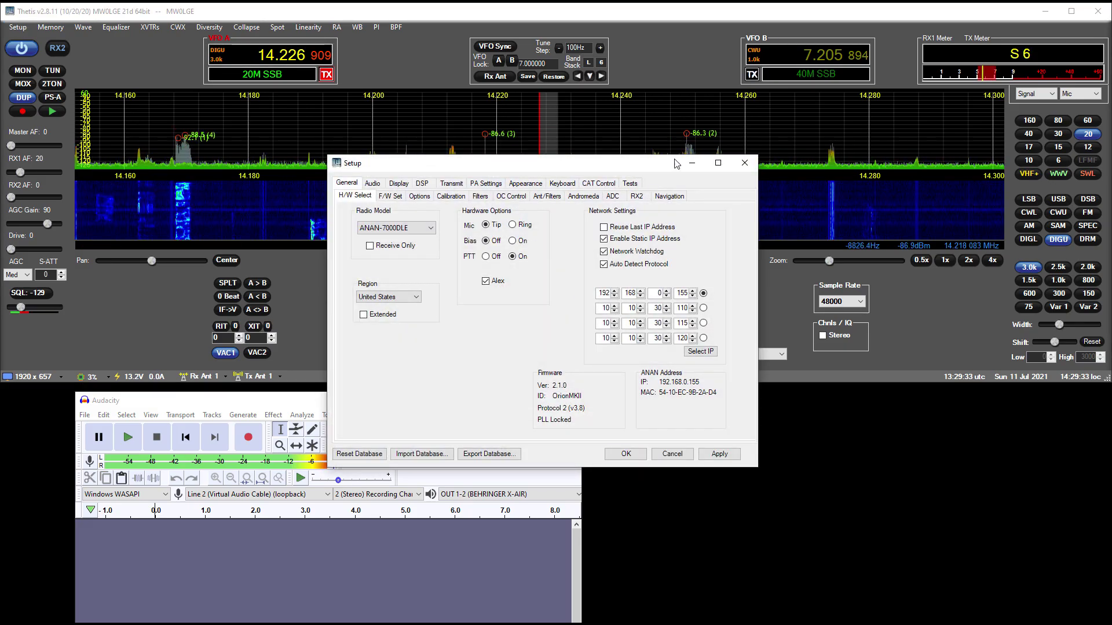
click(745, 163)
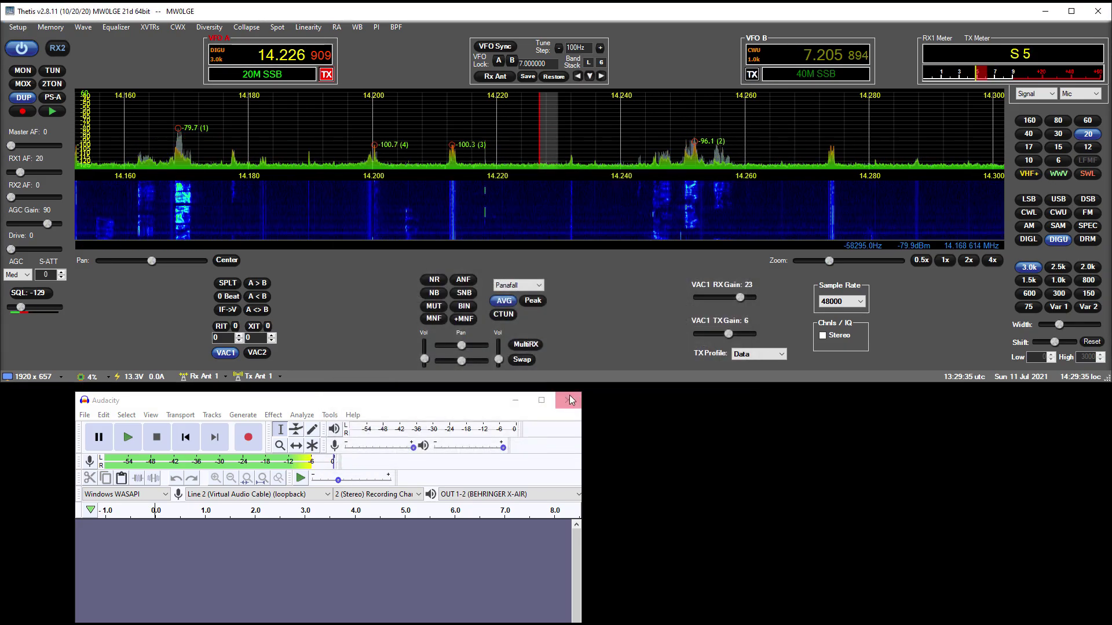
click(65, 395)
click(53, 377)
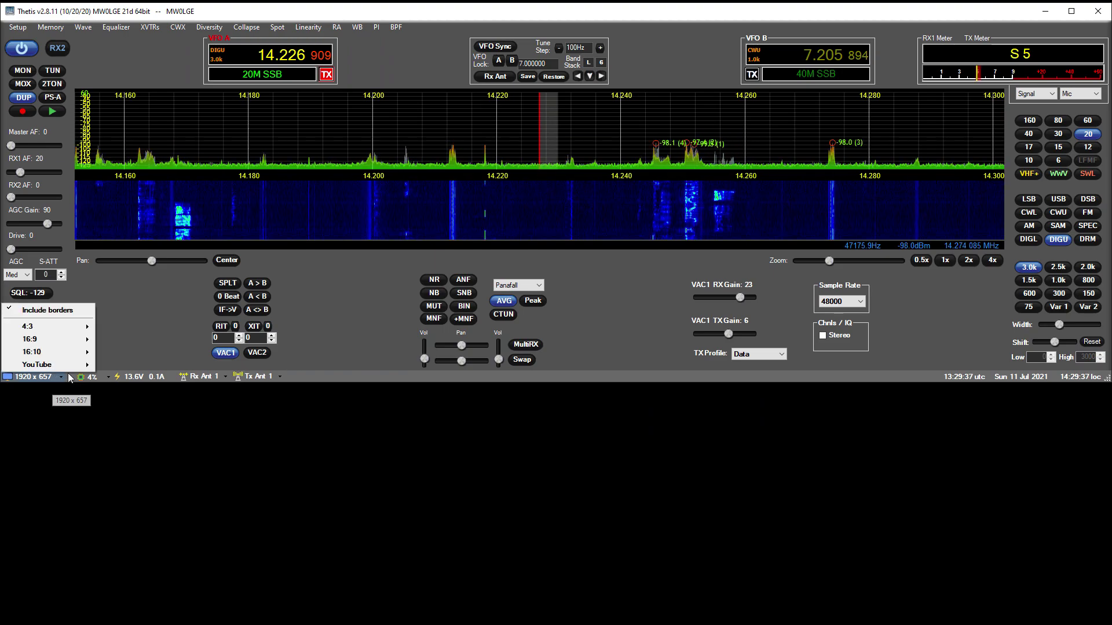
mouse_move(58, 364)
click(133, 378)
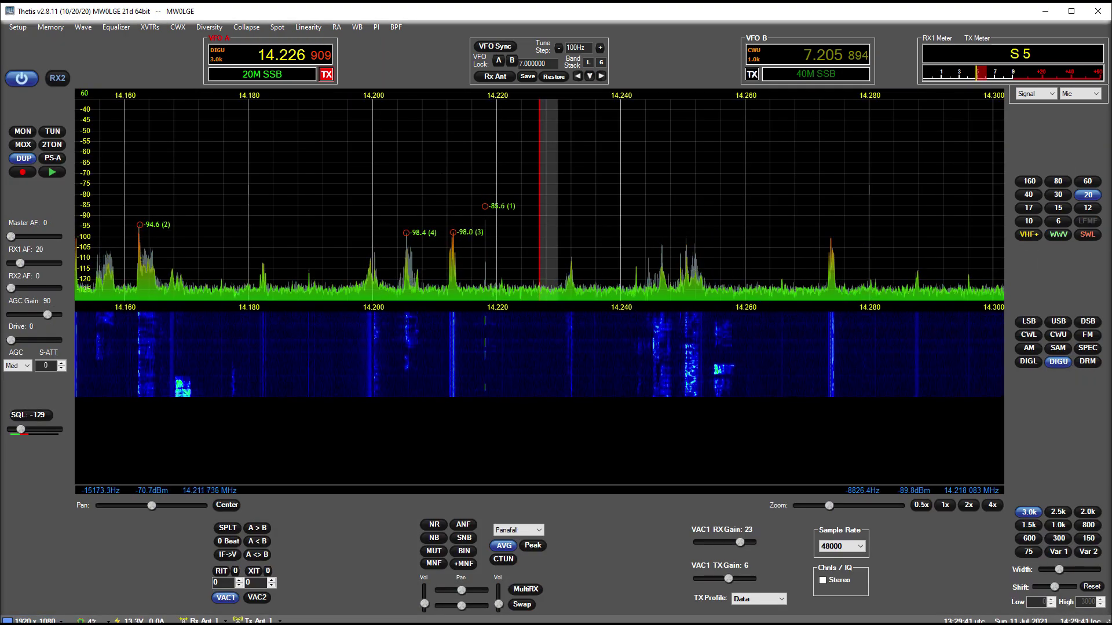
Step: Enable the waterfall options Show Filter, Show Zero Line and Show TX Filter in the RX display appearance settings
click(17, 28)
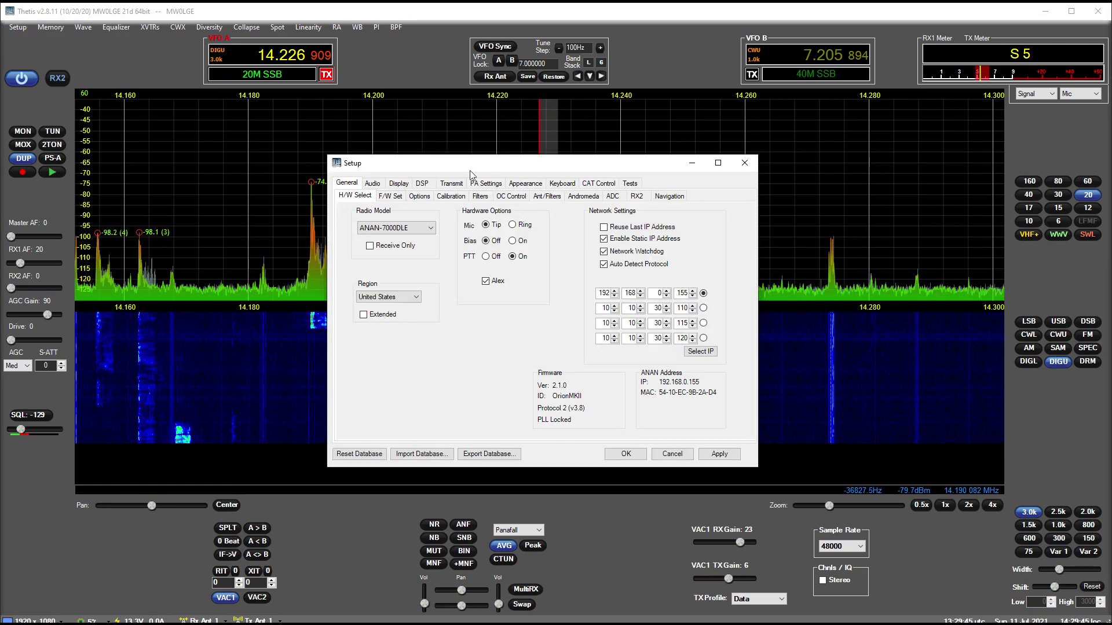
click(511, 184)
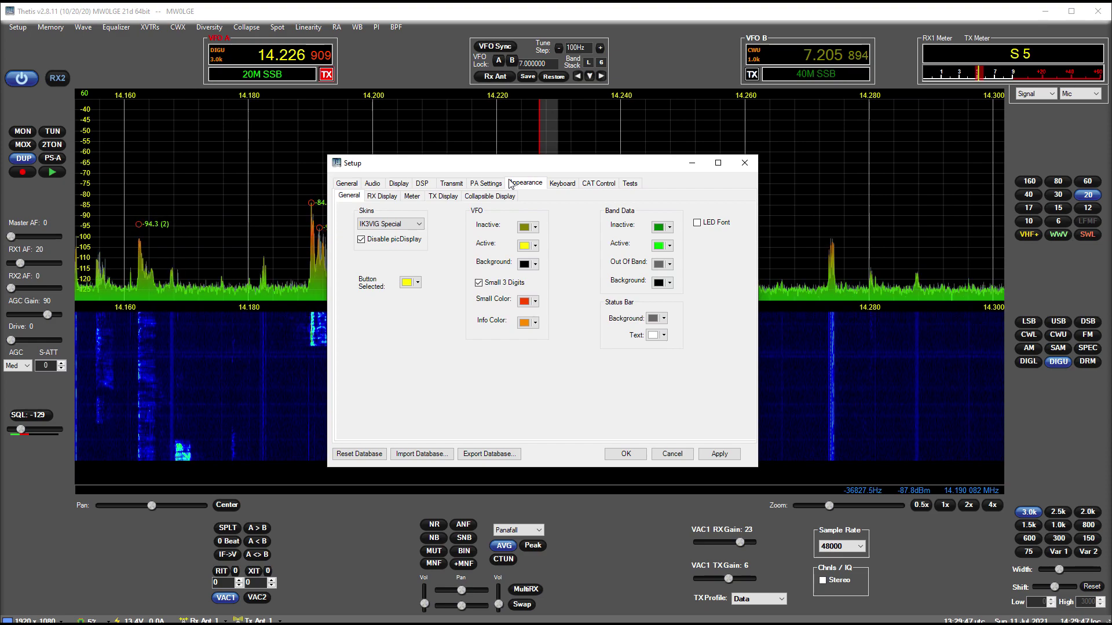
click(382, 196)
drag(550, 162, 235, 162)
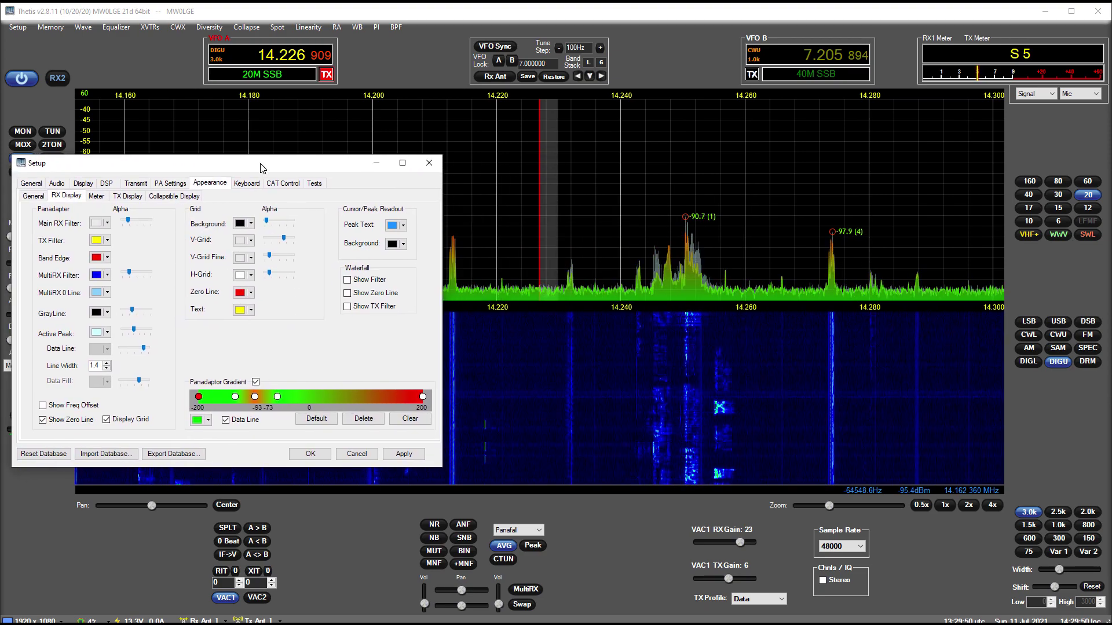
click(369, 280)
click(371, 293)
click(372, 308)
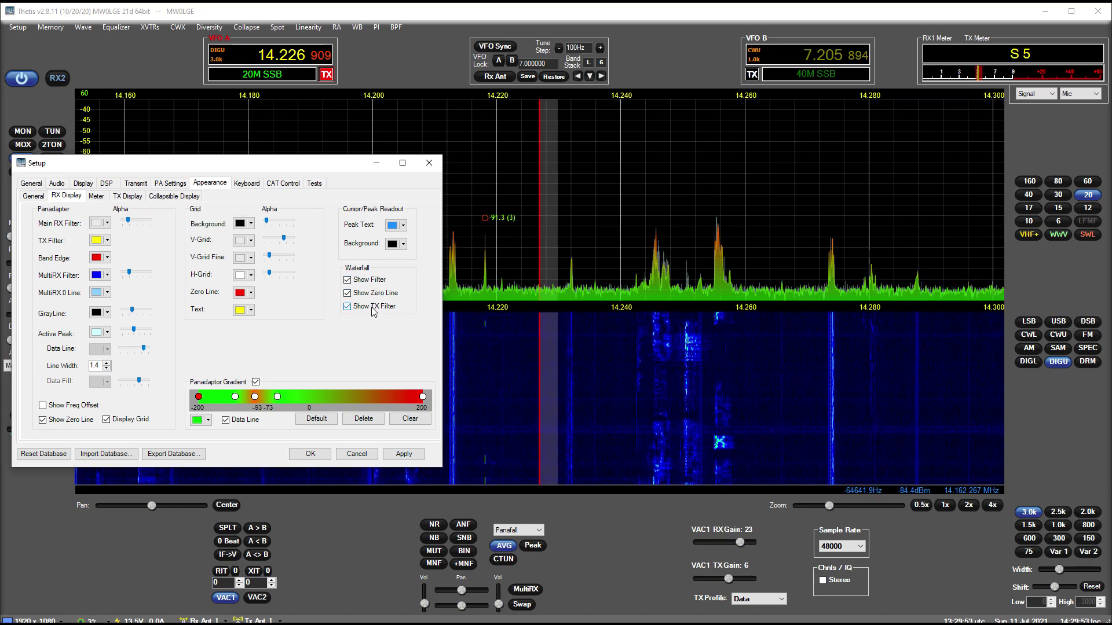
click(311, 454)
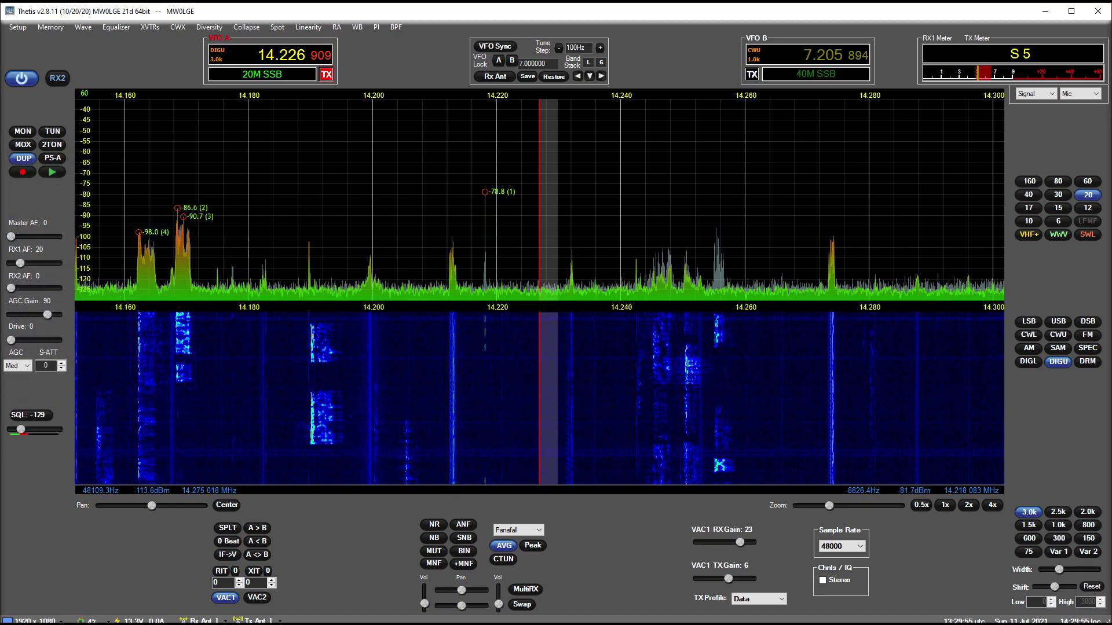
Step: Restart Thetis and disable Show Filter, Show Zero Line and Show TX Filter for the waterfall
key(alt+F4)
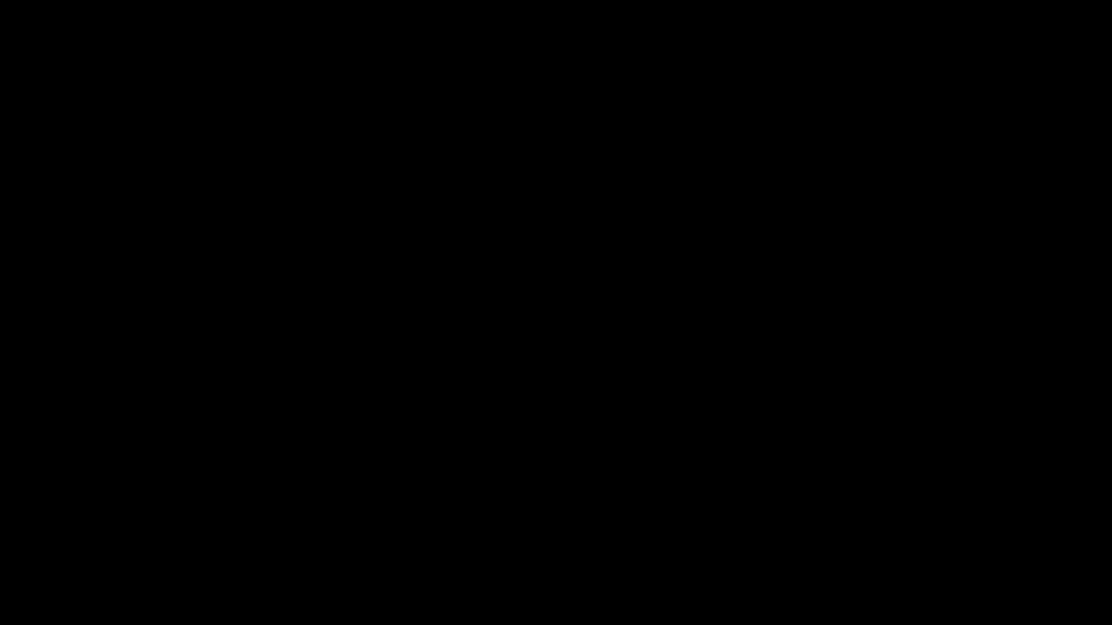
key(Return)
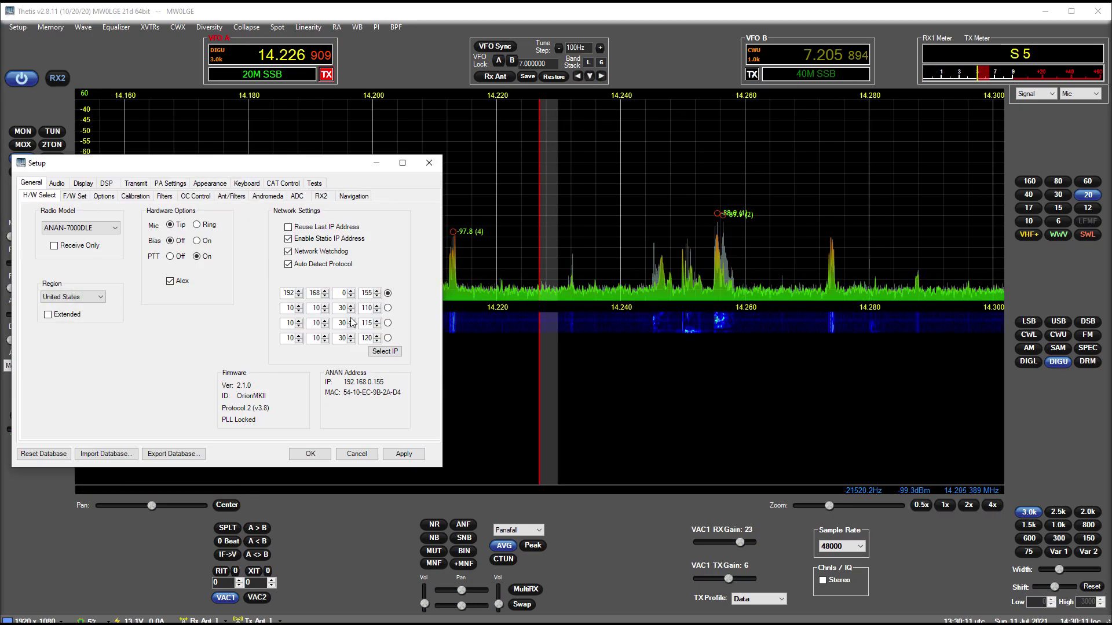
click(210, 183)
click(72, 197)
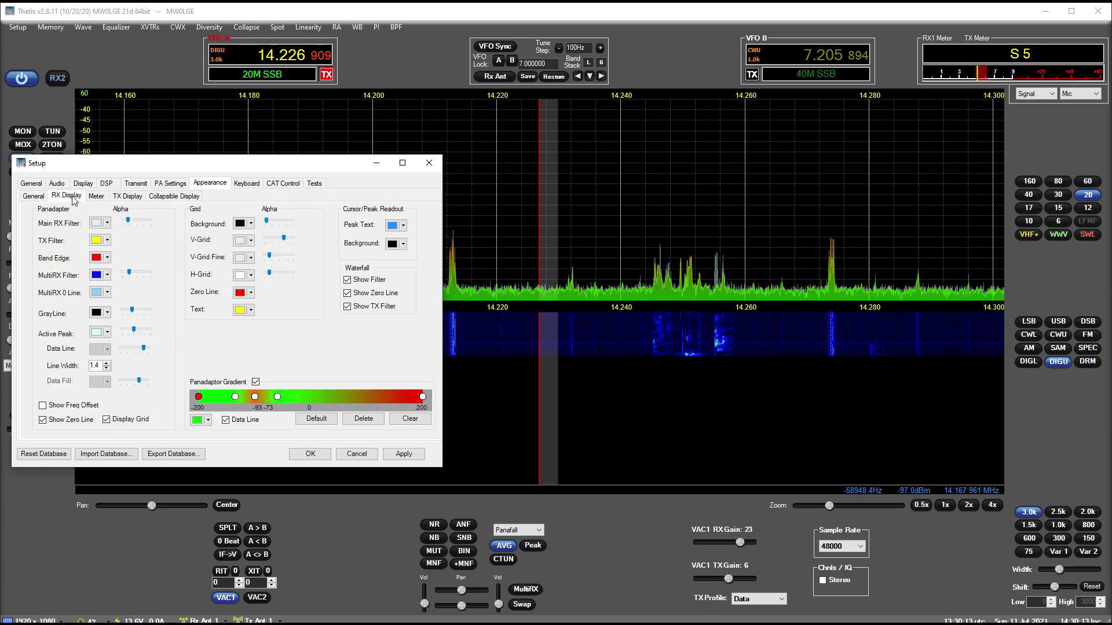
click(348, 279)
click(348, 293)
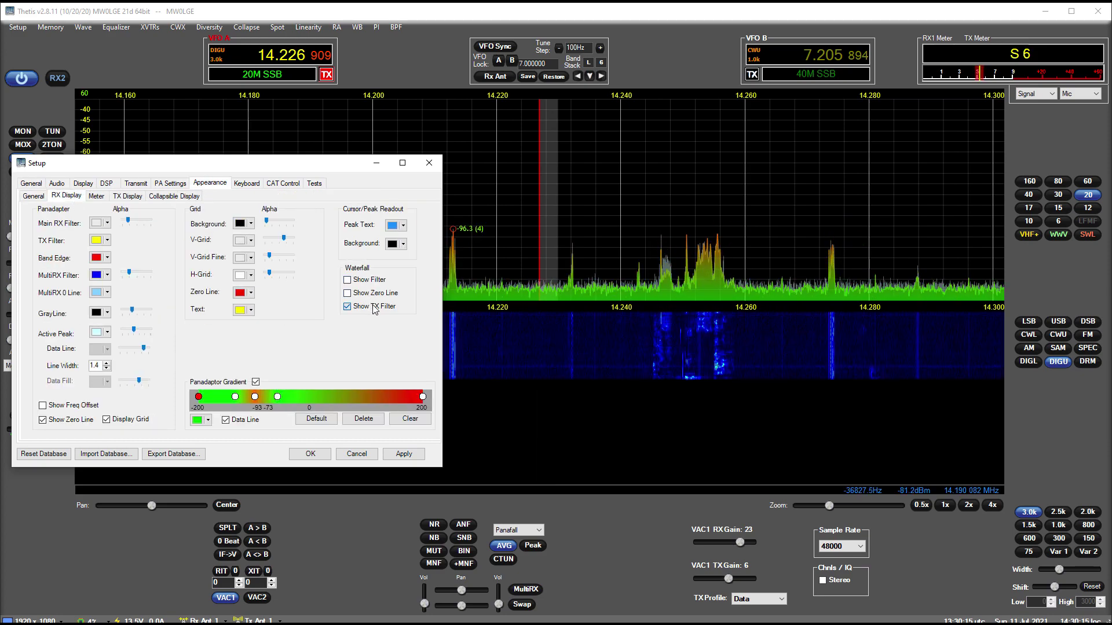
click(311, 454)
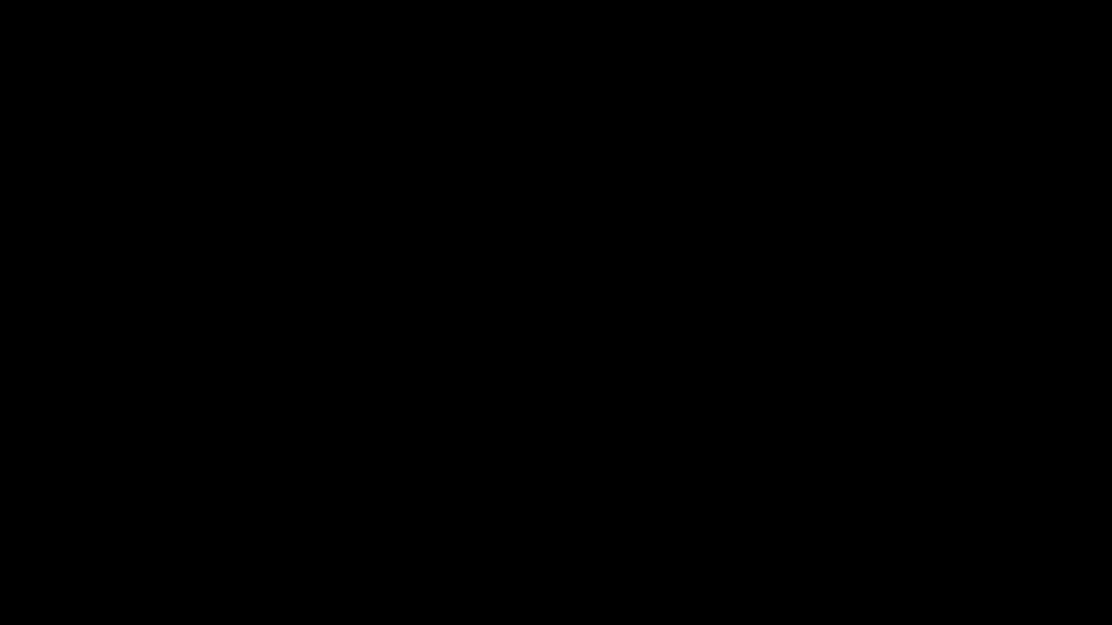
Step: Relaunch Thetis
key(super)
text(thetis)
key(Return)
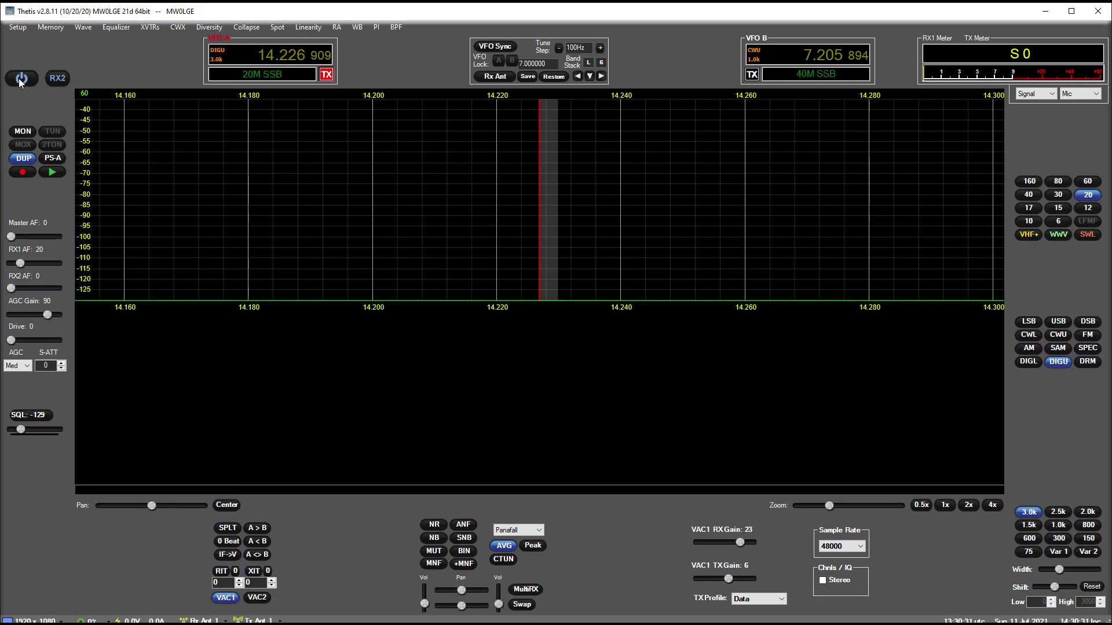
Step: Turn Show Filter, Show Zero Line and Show TX Filter back on for the waterfall and accept the settings
click(29, 31)
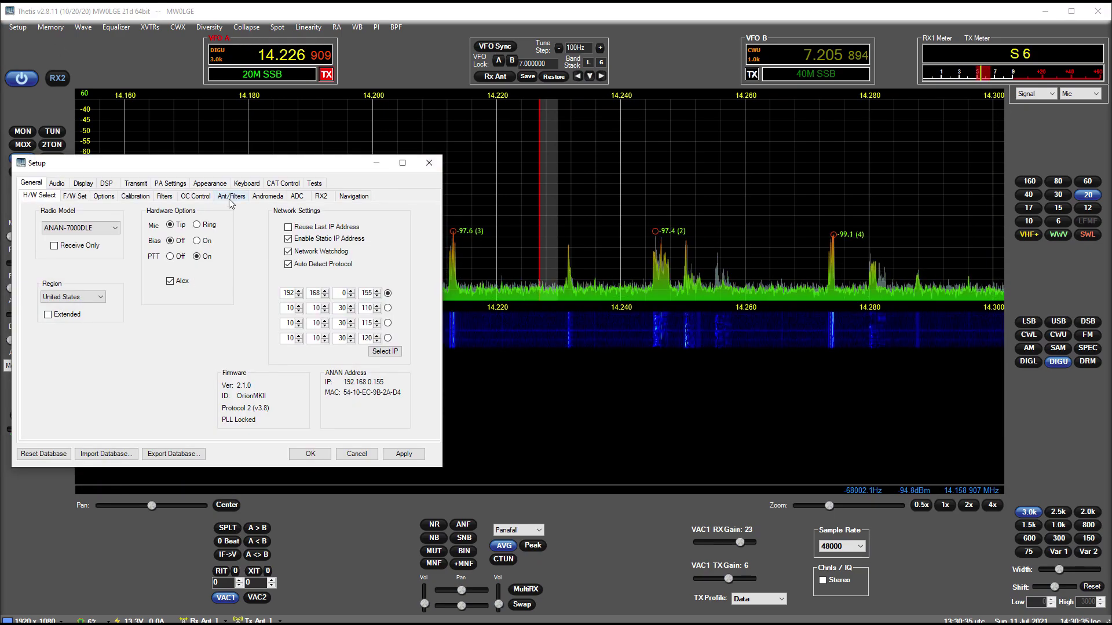
drag(237, 167, 291, 212)
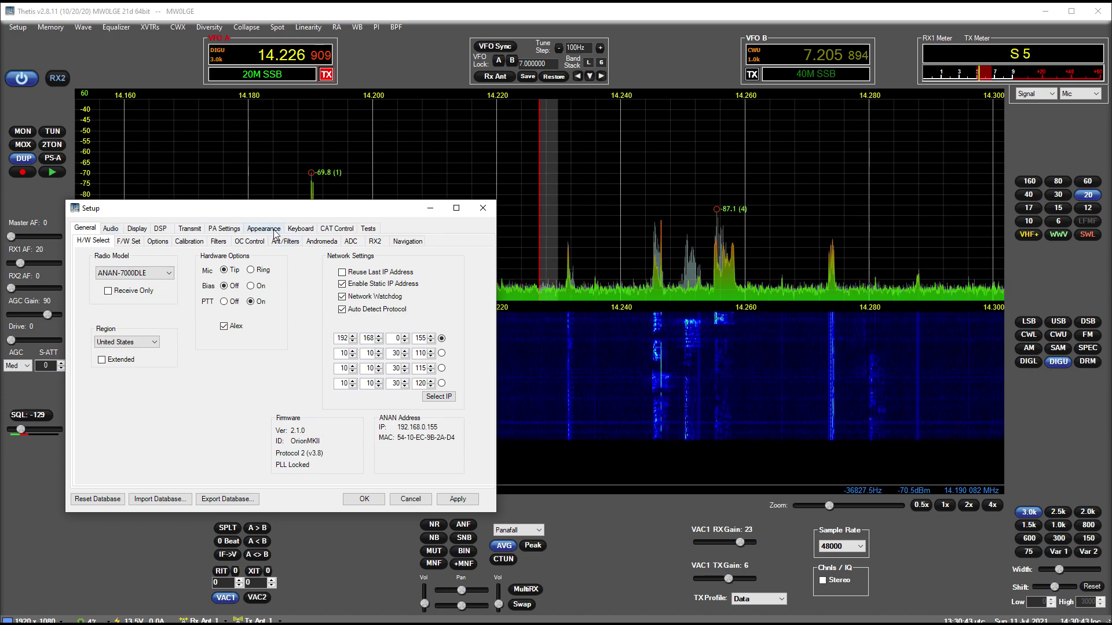
drag(309, 208, 307, 165)
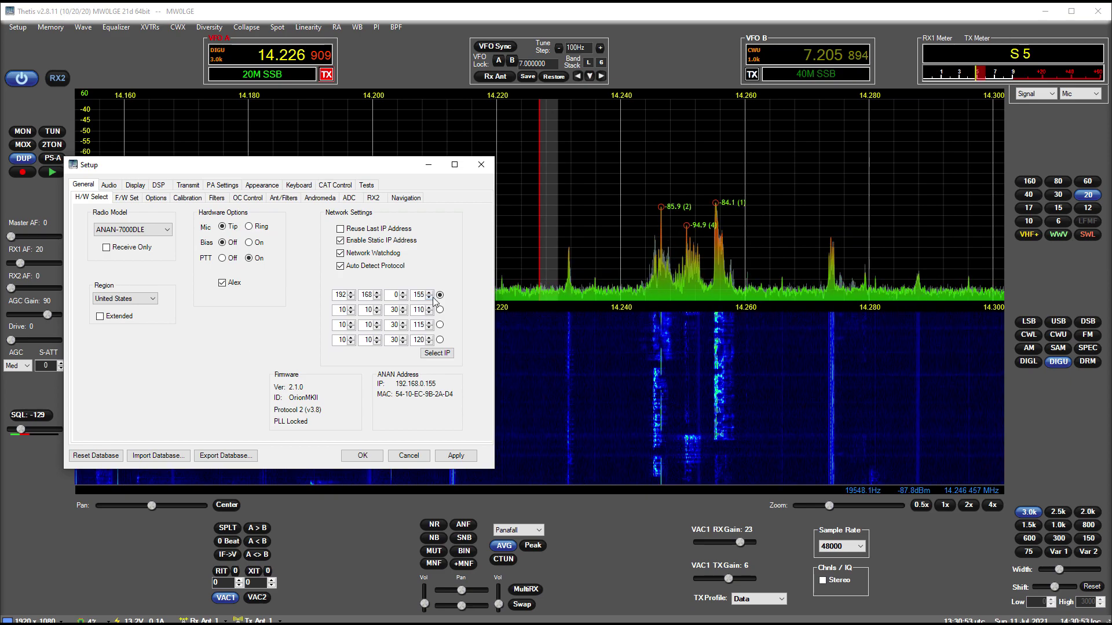
drag(317, 170, 329, 172)
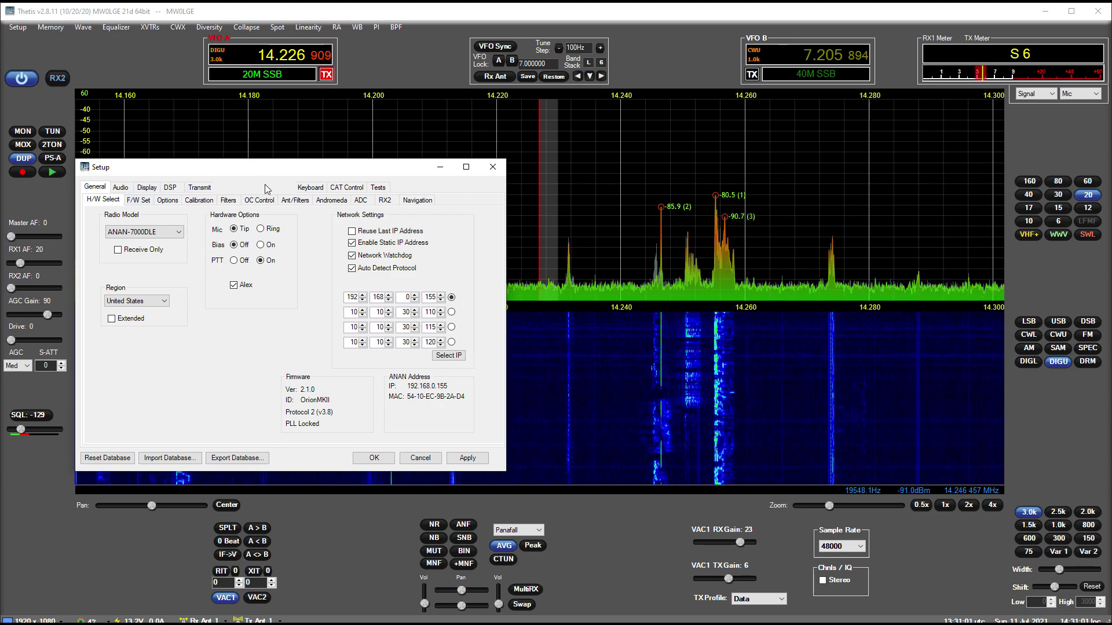
click(148, 187)
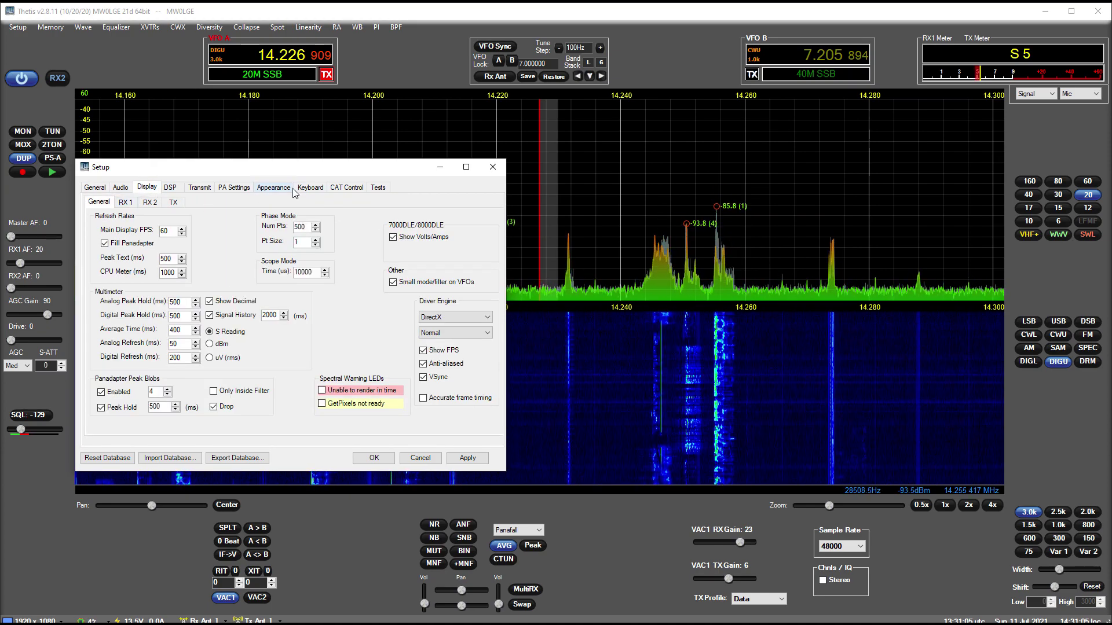
click(286, 188)
click(130, 200)
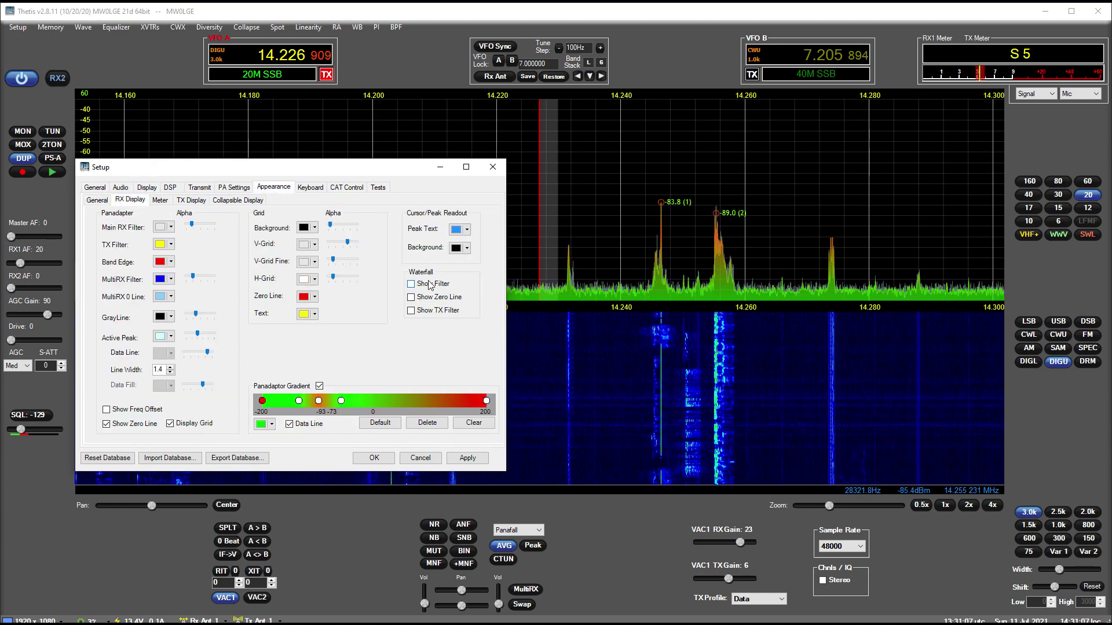
click(374, 457)
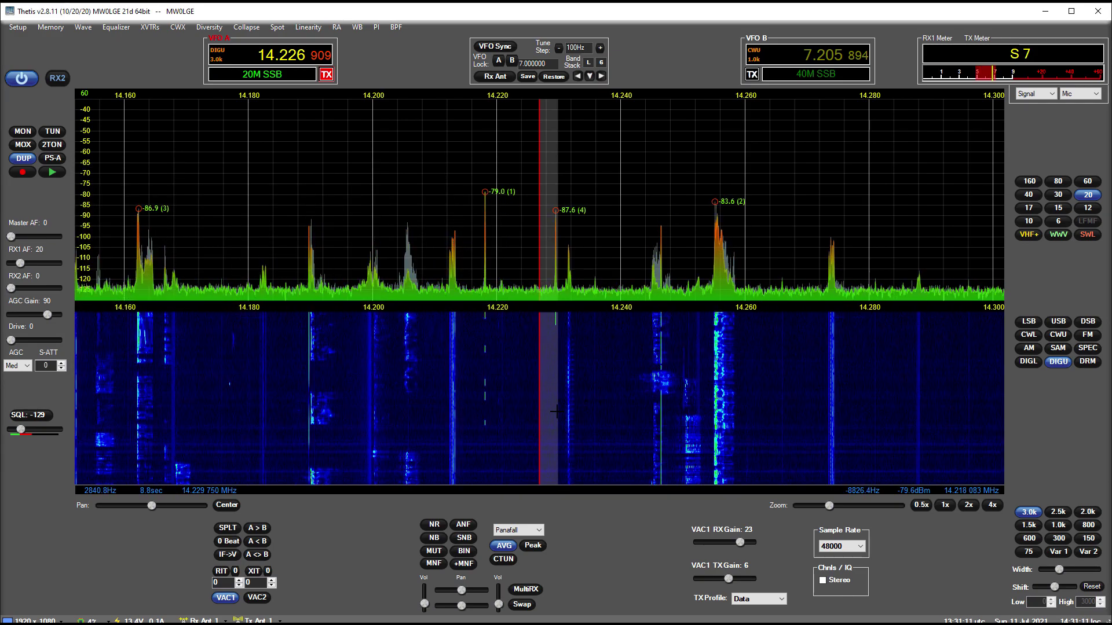
Step: Reset the panadapter gradient in the RX display appearance settings to its default
click(23, 30)
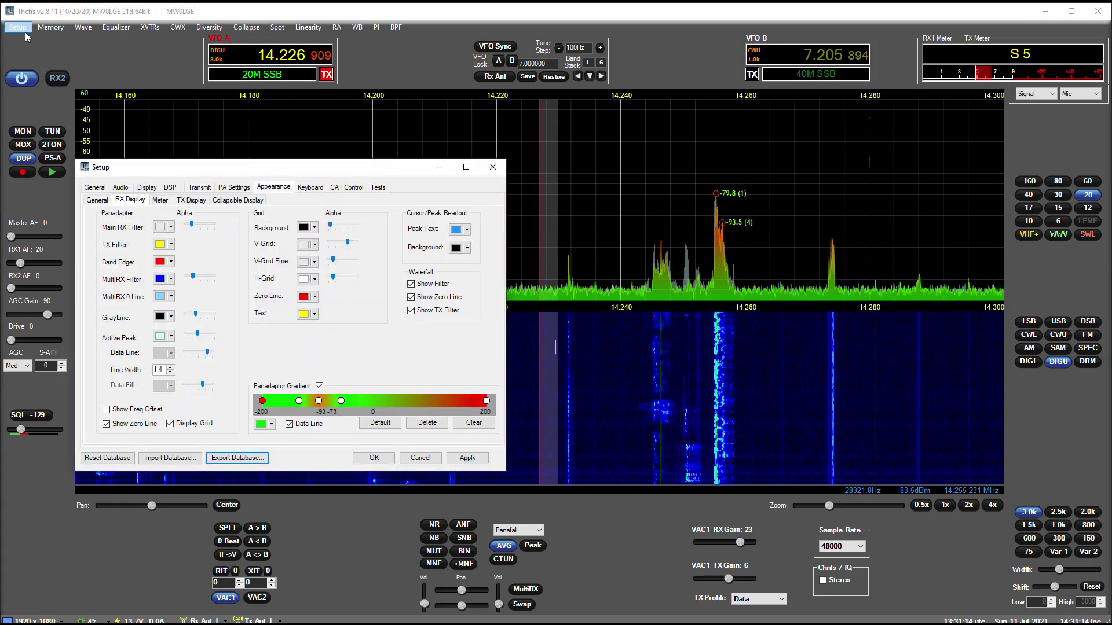
click(380, 425)
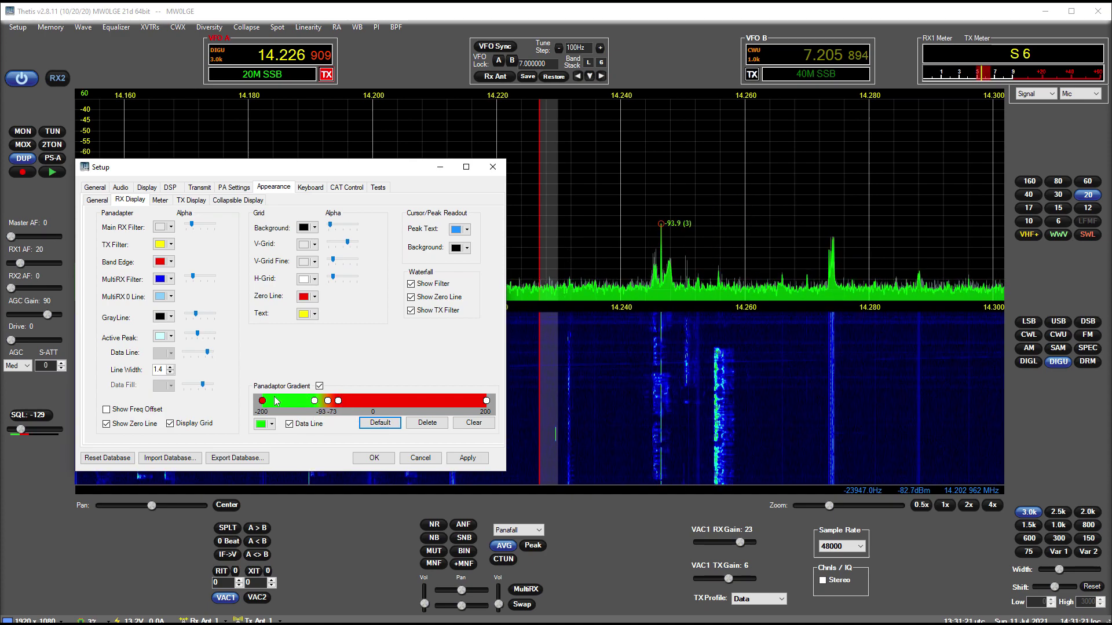
Step: Select the red panadapter gradient stop just above the -73 mark and close the Setup window
mouse_move(340, 404)
mouse_down()
mouse_move(350, 404)
mouse_move(341, 404)
mouse_up()
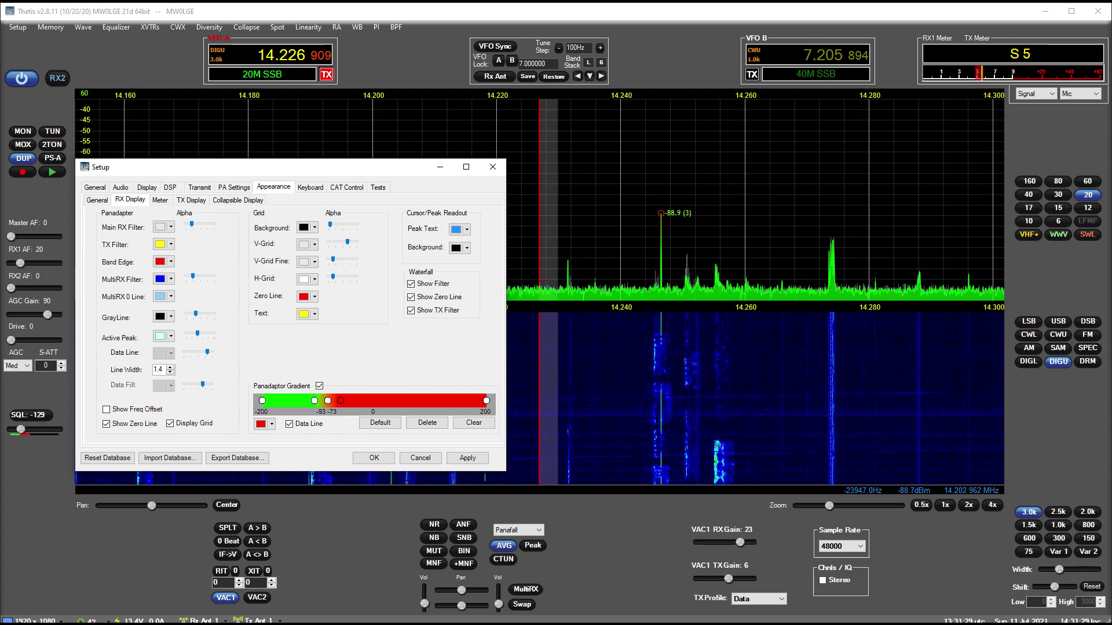
drag(359, 167, 572, 152)
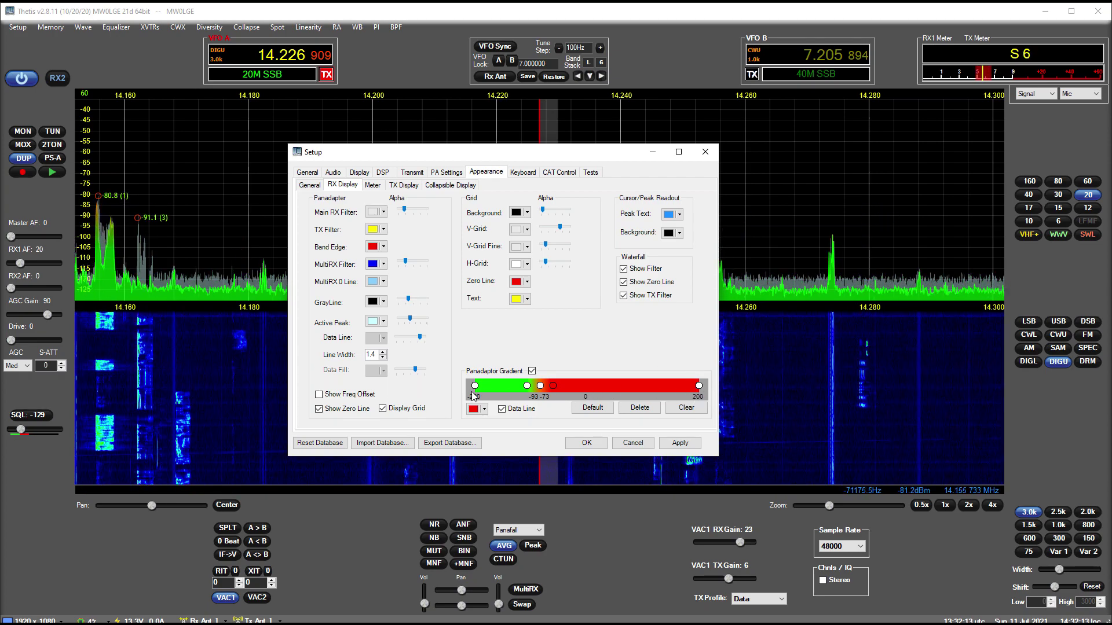
drag(476, 160, 497, 151)
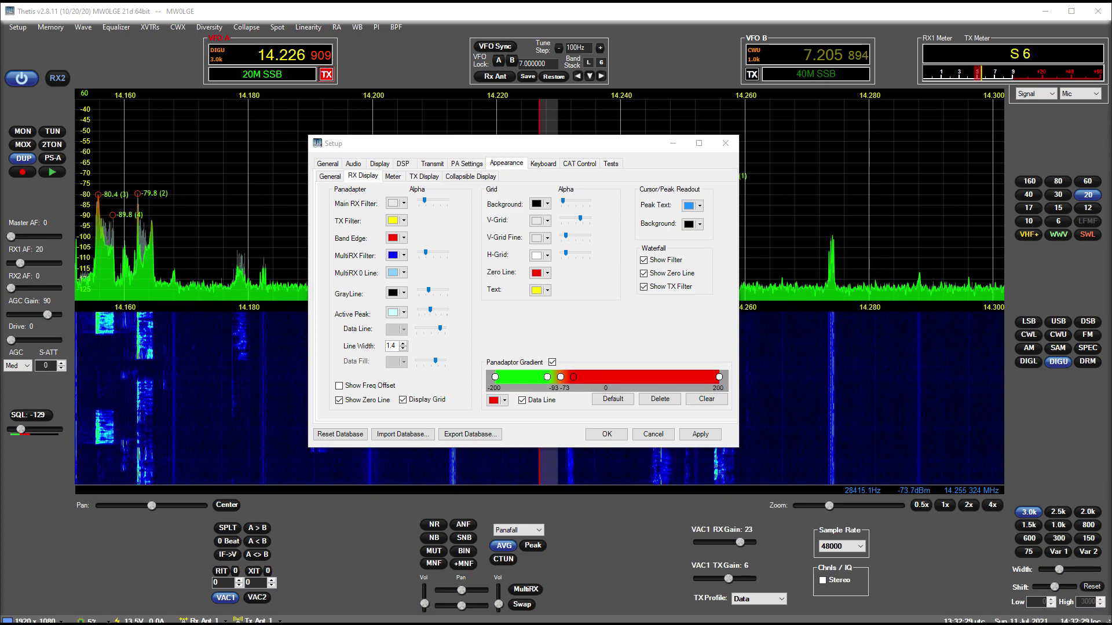
click(725, 143)
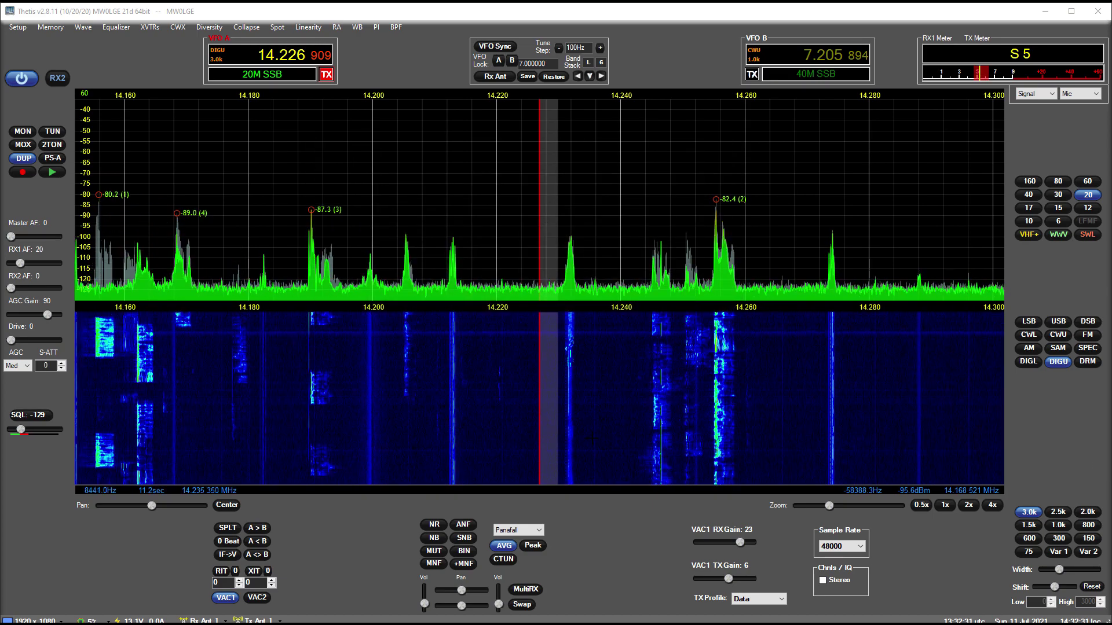
Step: Tune VFO A to 0.909 MHz
click(278, 55)
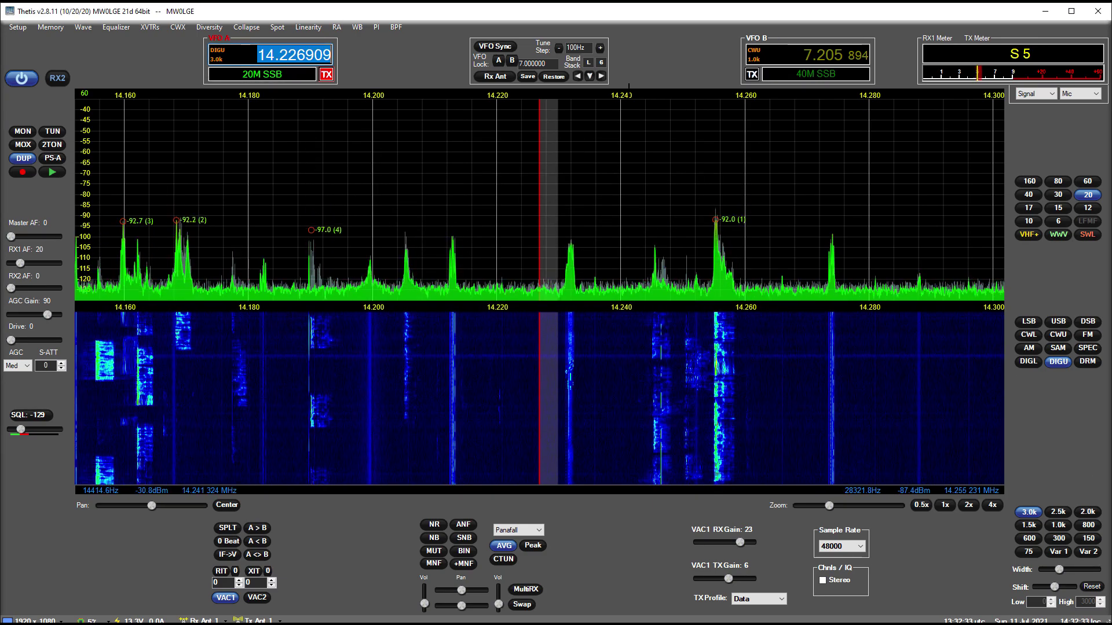
text(0)
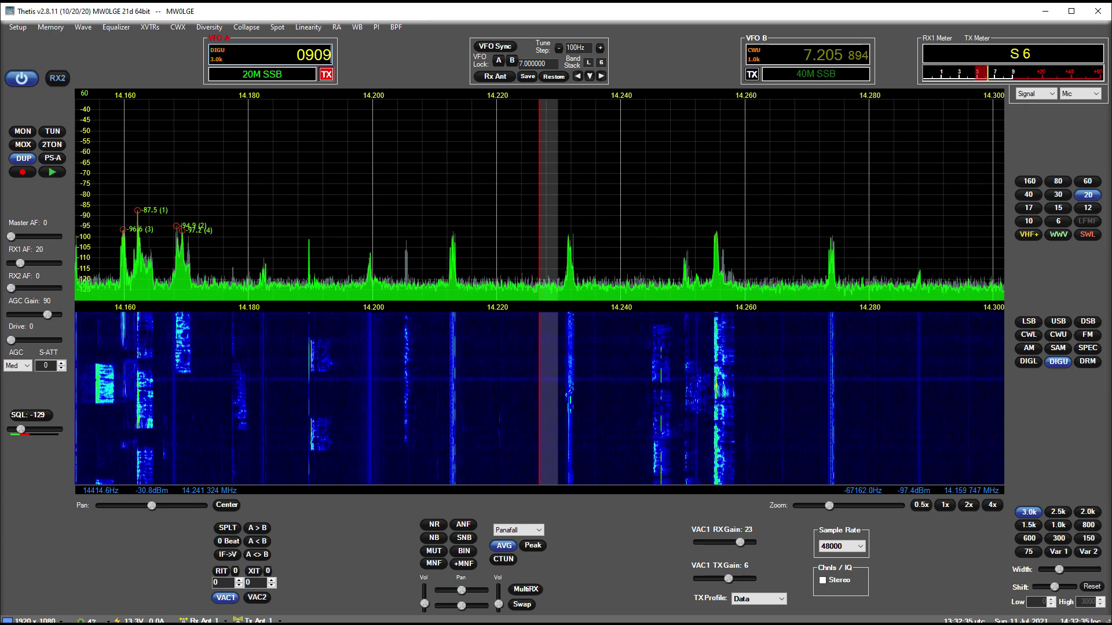
text(.909)
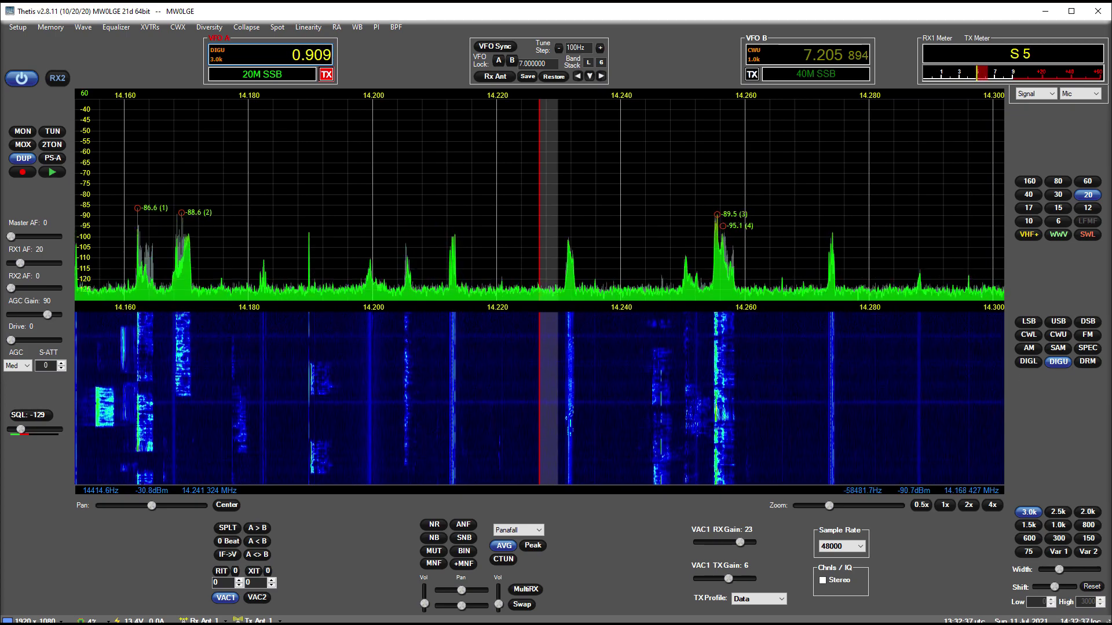
key(Return)
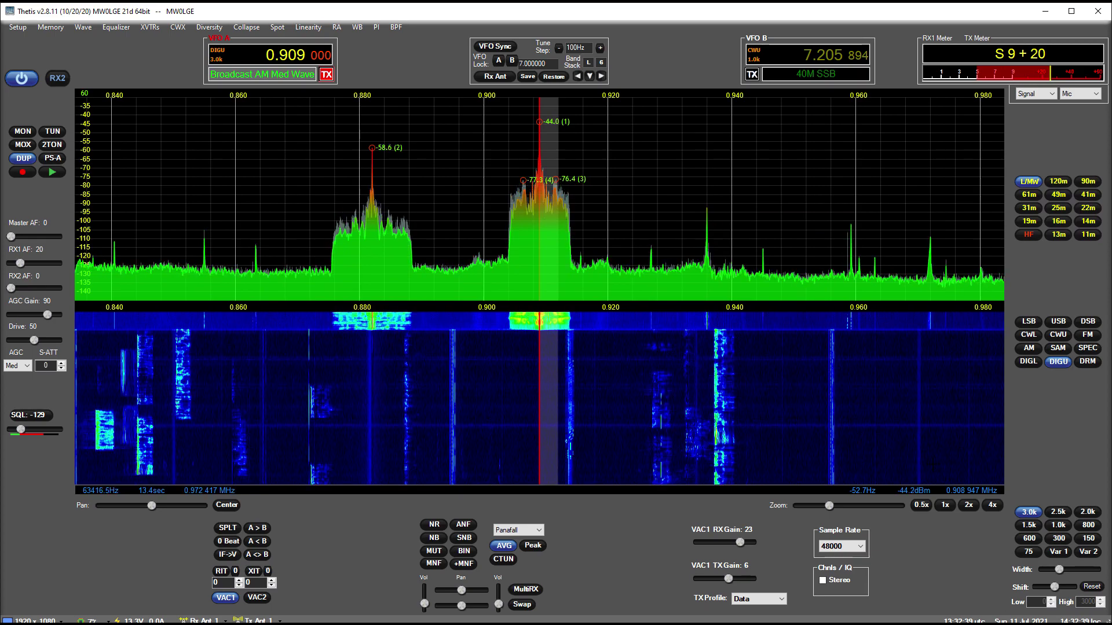
Step: Set the RX1 mode to AM and the spectrum zoom to 2x
click(1054, 321)
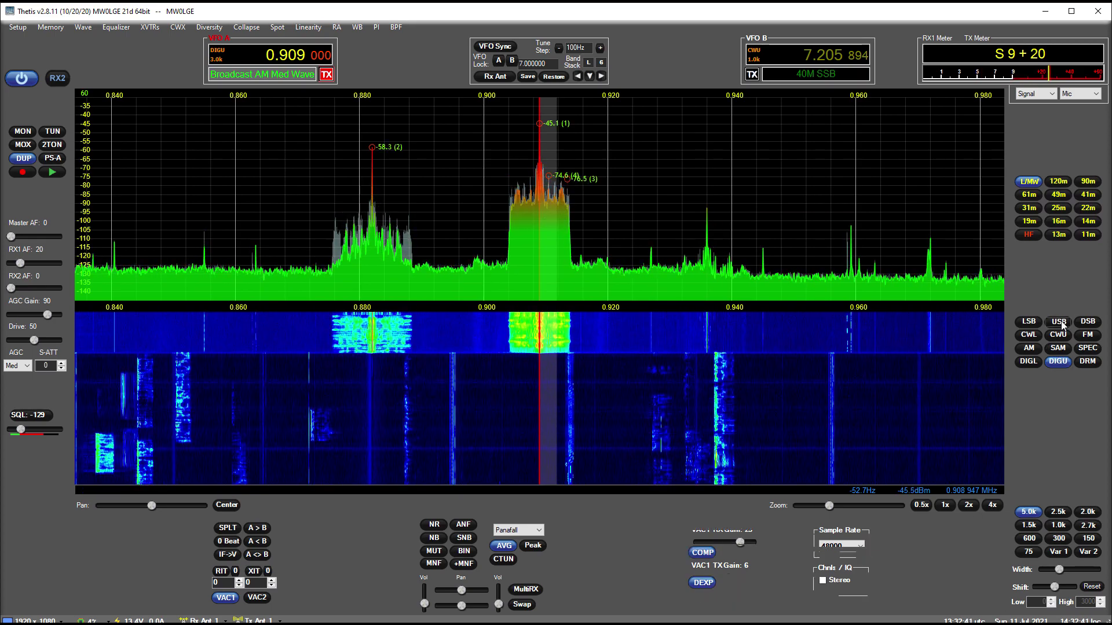
click(1029, 348)
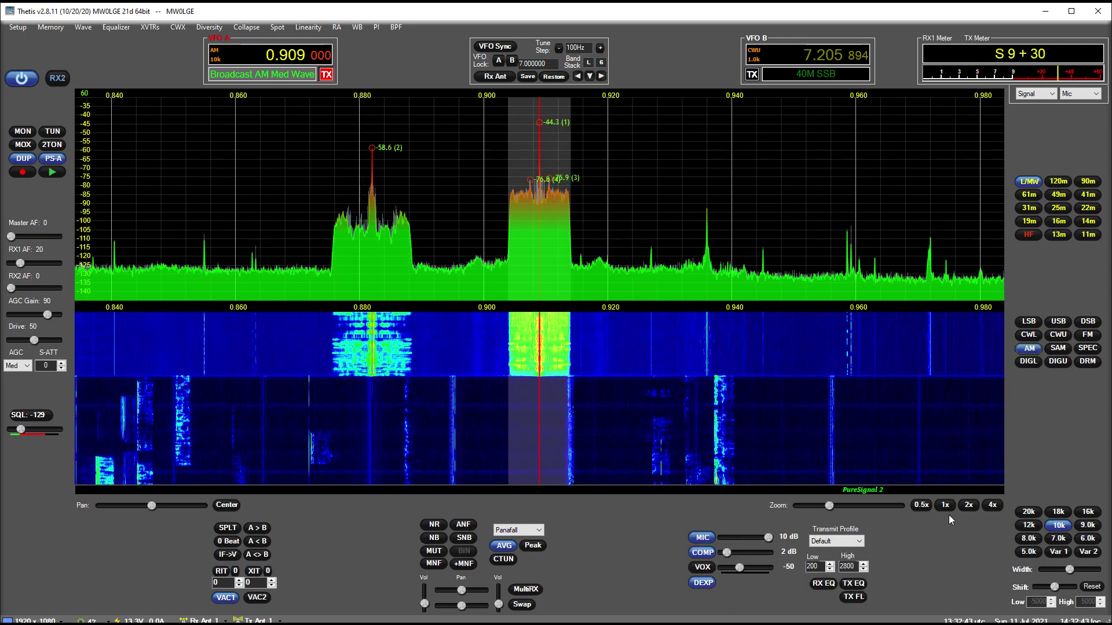
click(969, 505)
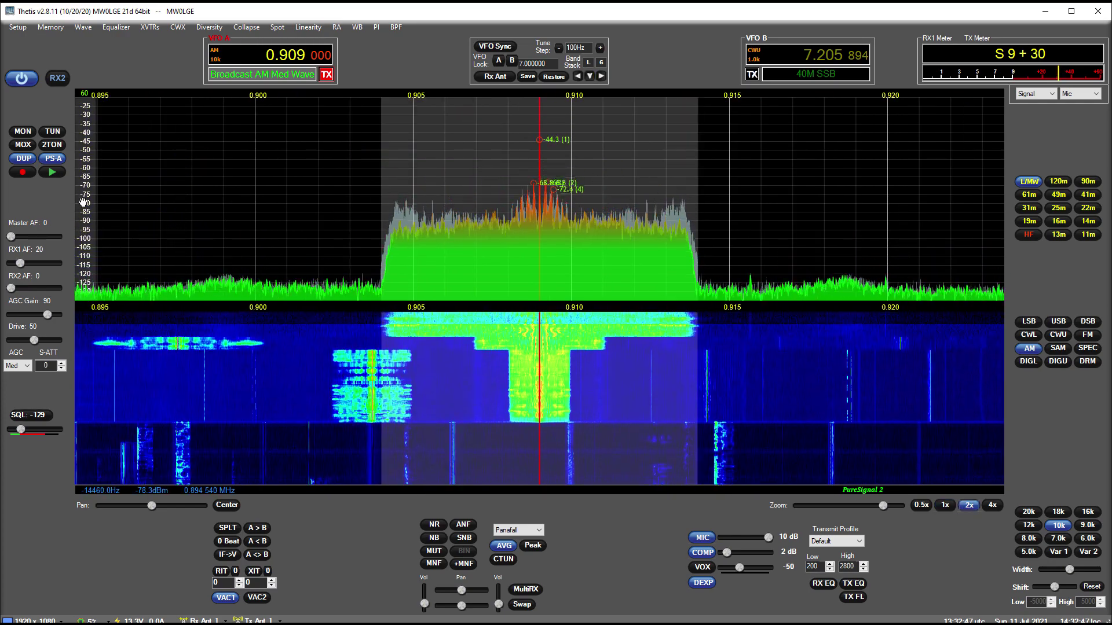
Step: Enable CTUN, click-tune VFO A off the carrier to 0.912110 MHz and zero-beat it back onto the station
click(503, 559)
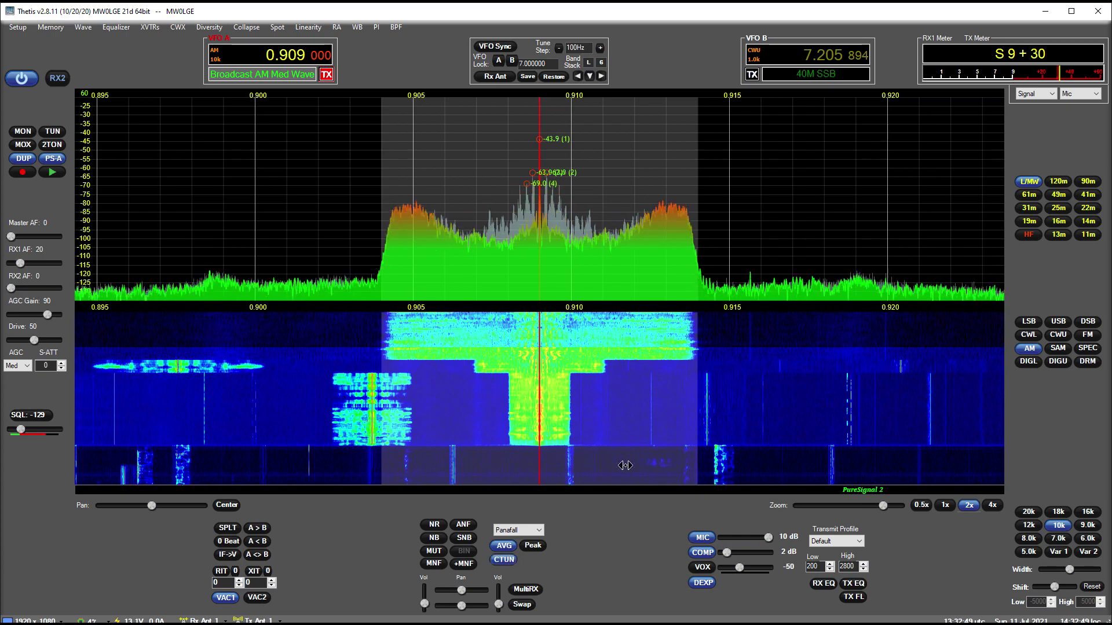
click(639, 206)
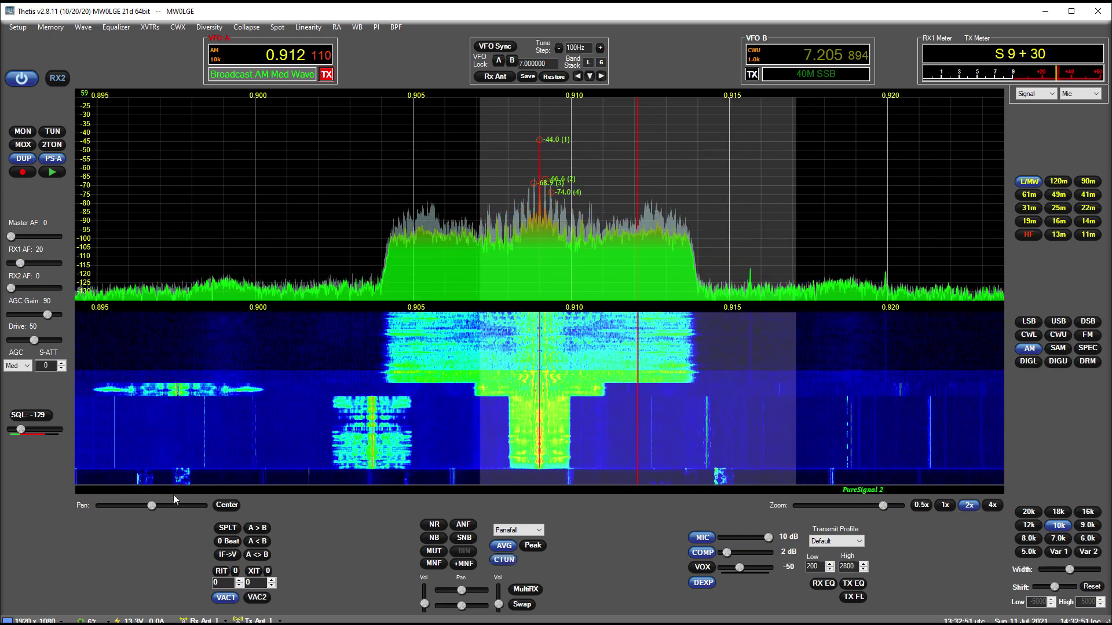
click(227, 542)
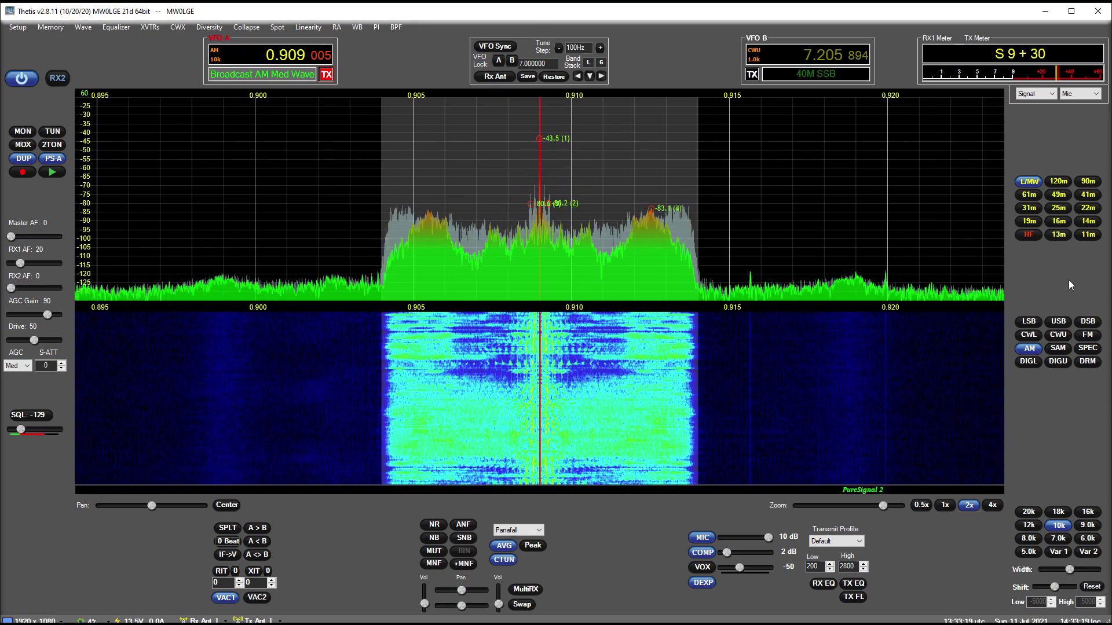
Step: Switch RX1 to DSB mode with CTUN off and set its display to Phase
click(1089, 322)
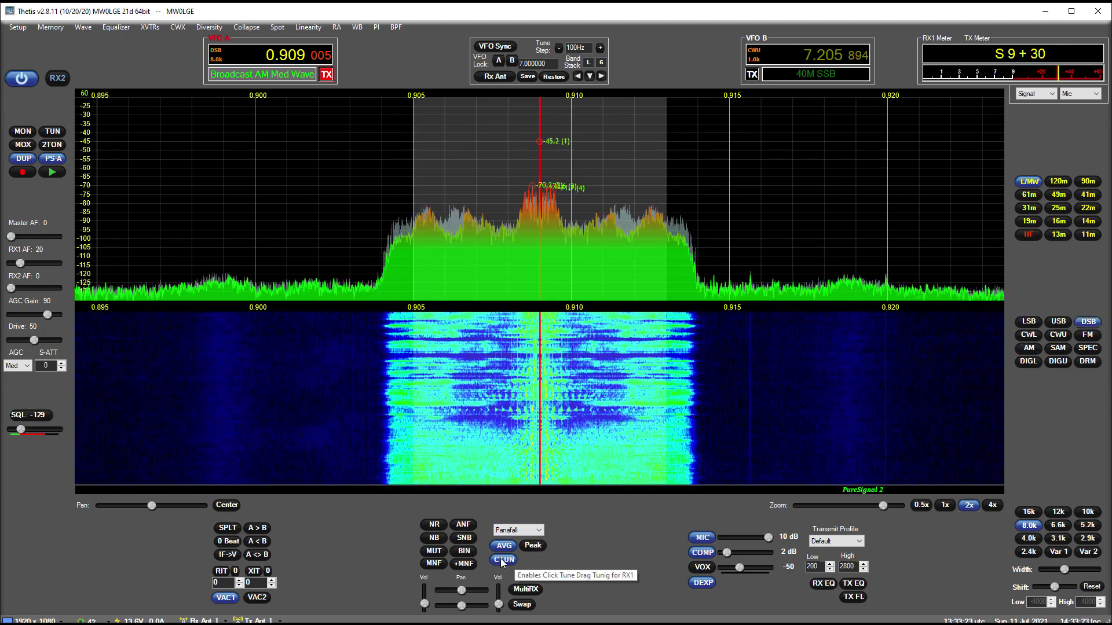
click(539, 530)
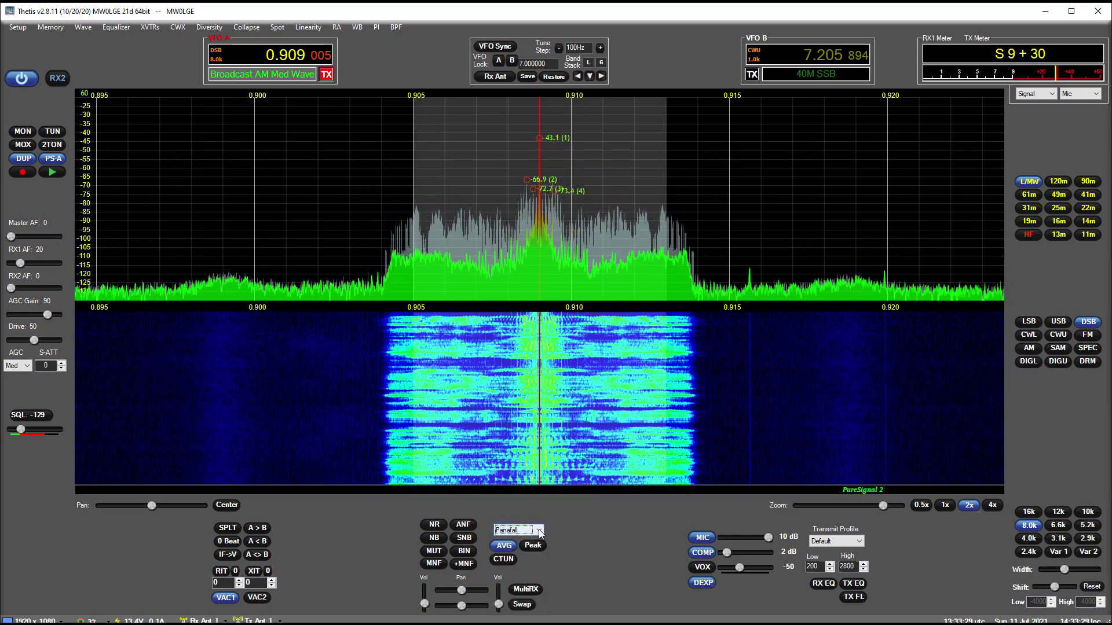
click(510, 571)
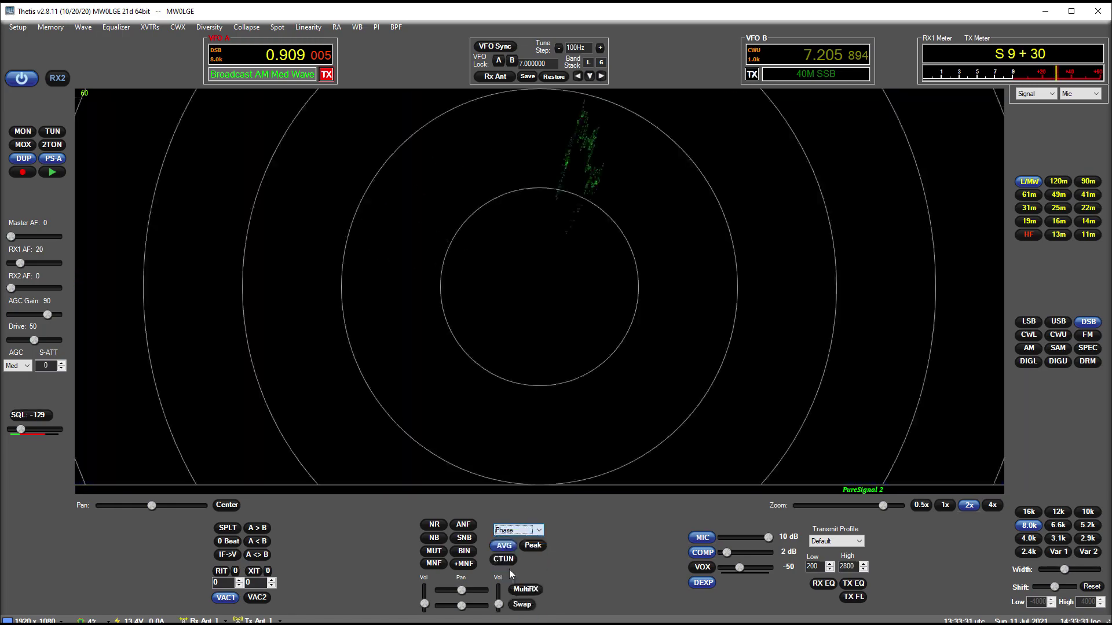
Step: Fine-tune VFO A in small steps to 0.909000 MHz while watching the phase trace
scroll(327, 58, down, 2)
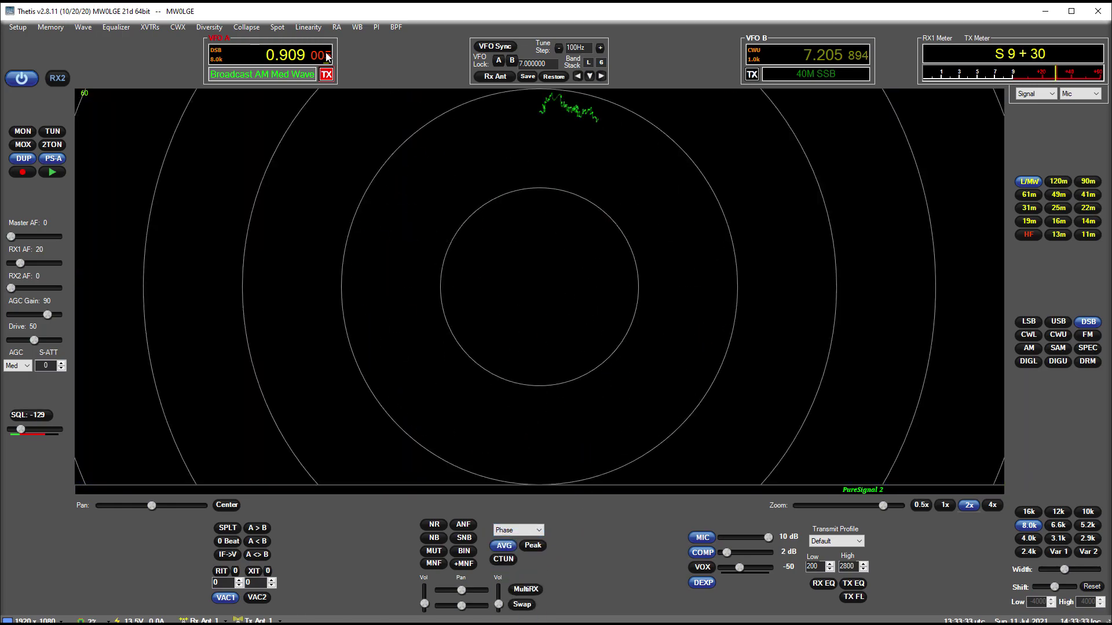
scroll(327, 58, down, 3)
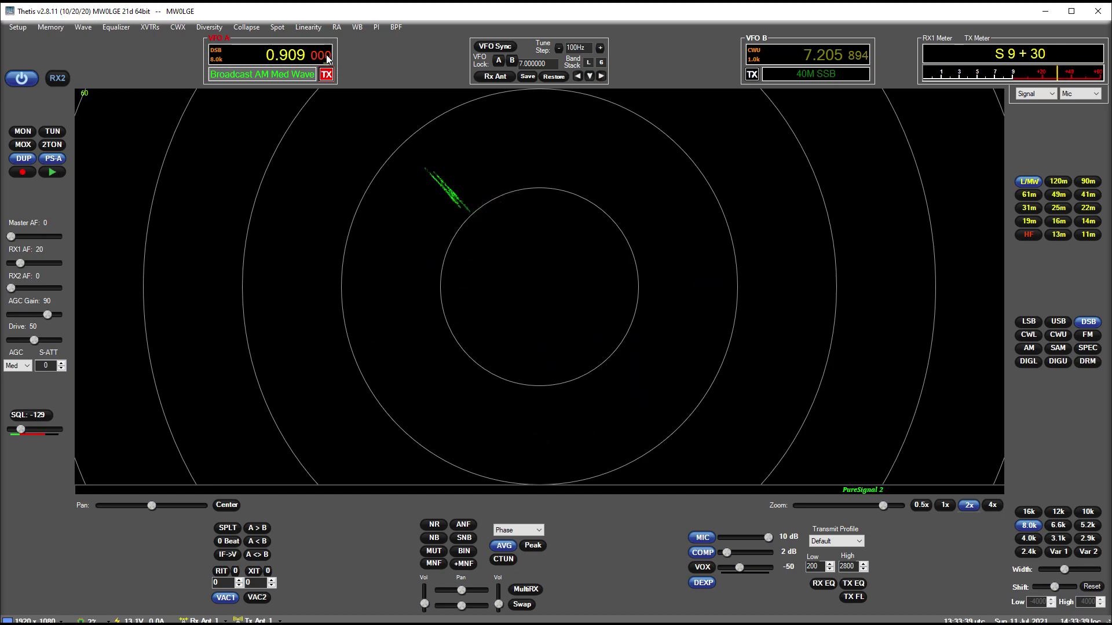
scroll(327, 58, down, 1)
scroll(327, 58, up, 2)
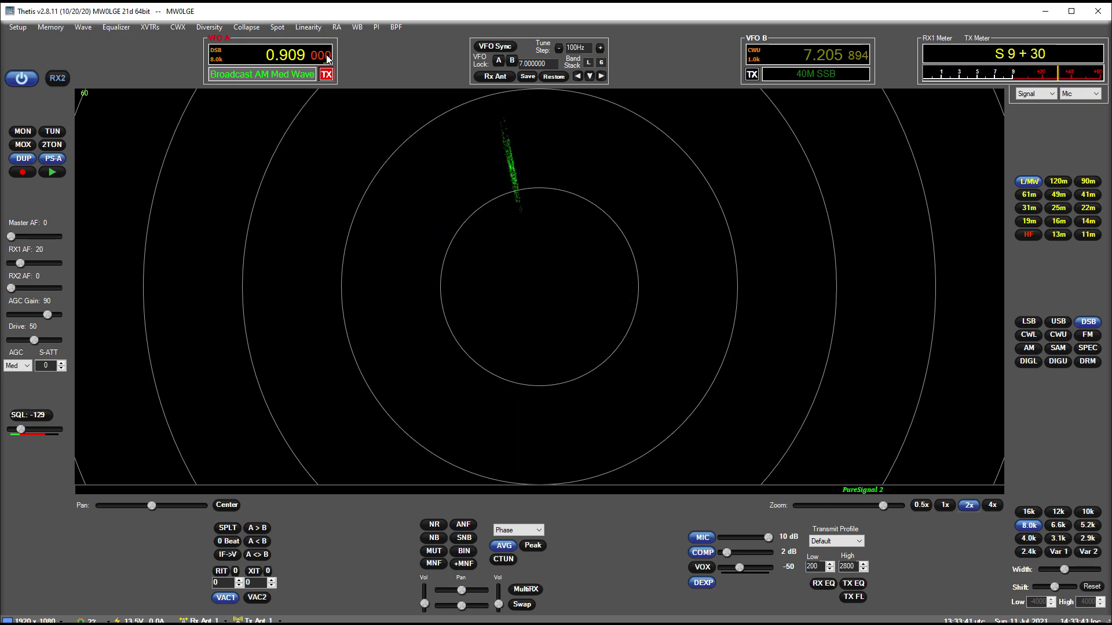
scroll(328, 58, down, 1)
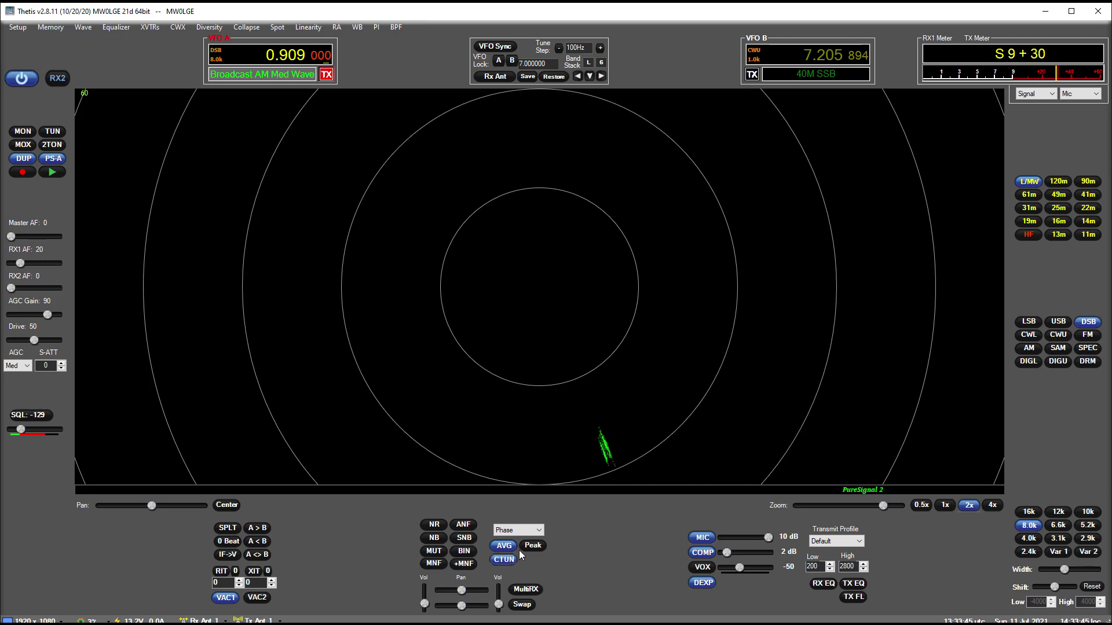
scroll(328, 57, down, 1)
scroll(327, 57, up, 1)
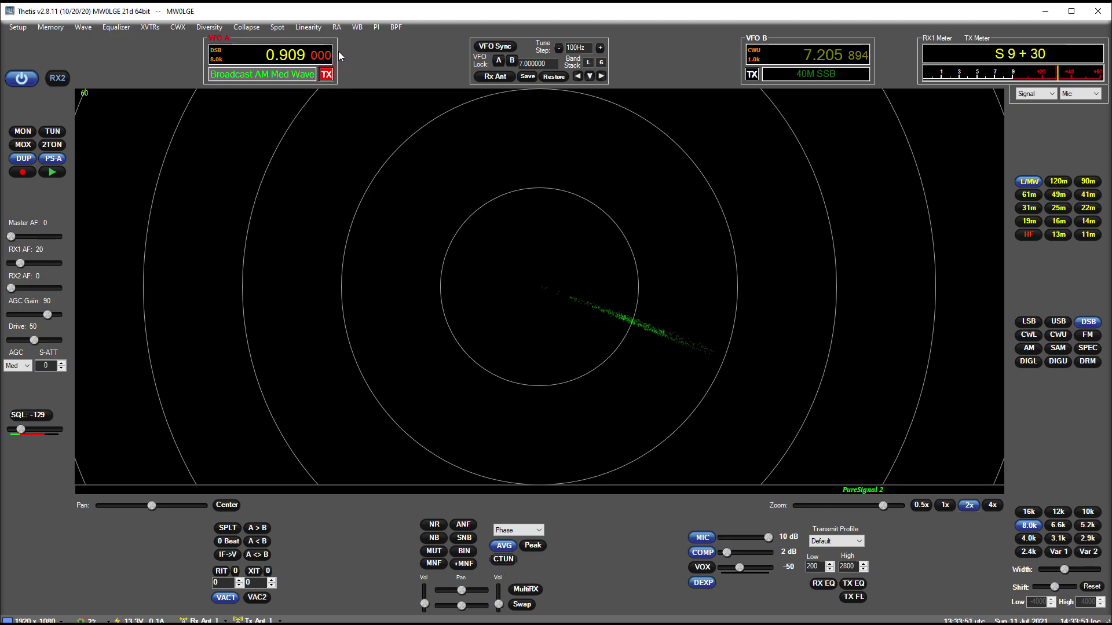
scroll(328, 56, up, 1)
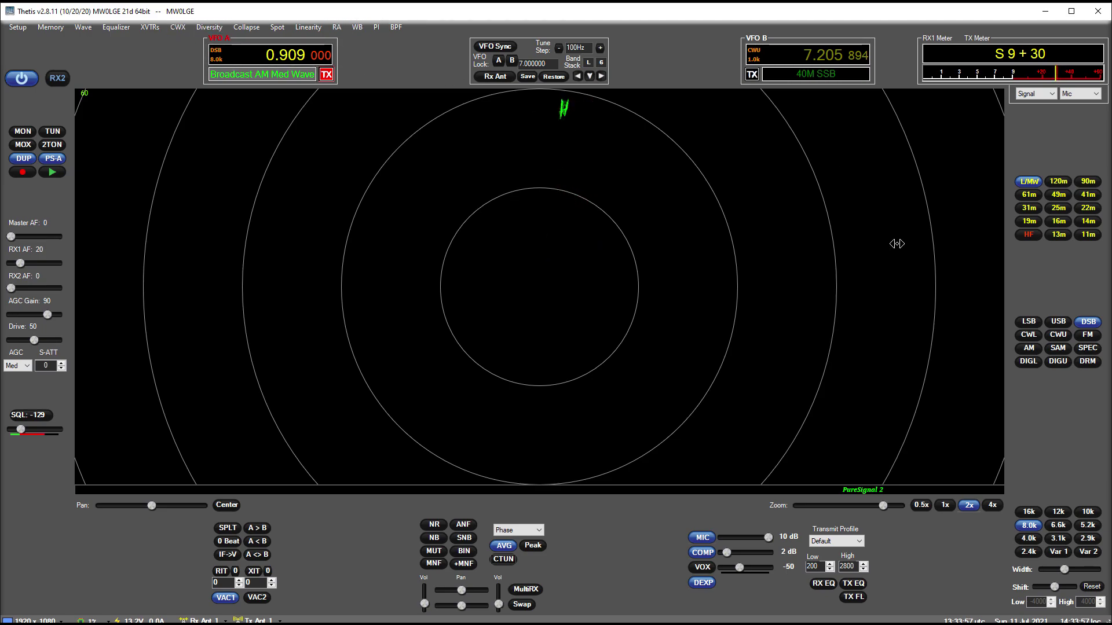
Step: Set the RX1 display to Panadapter and turn on RX2 with VFO Sync
click(531, 531)
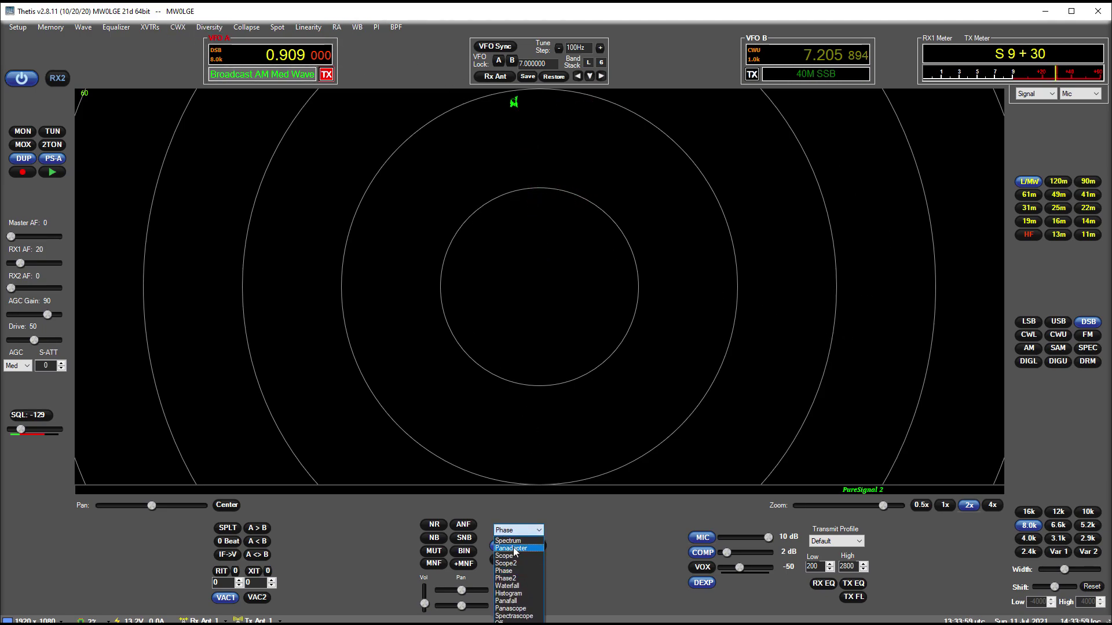
click(509, 547)
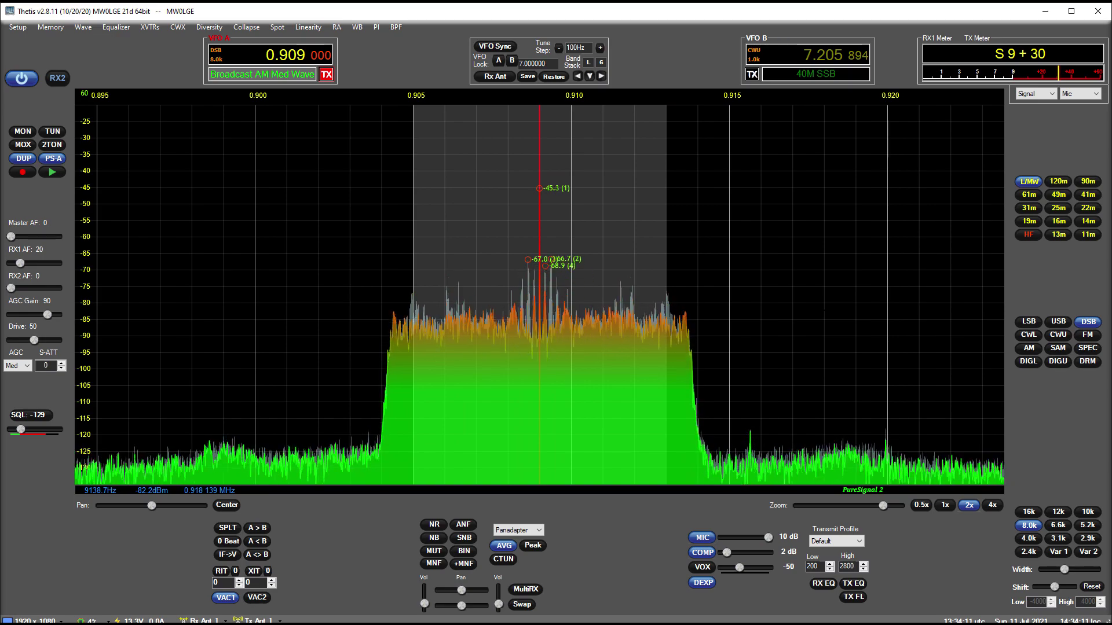
click(58, 79)
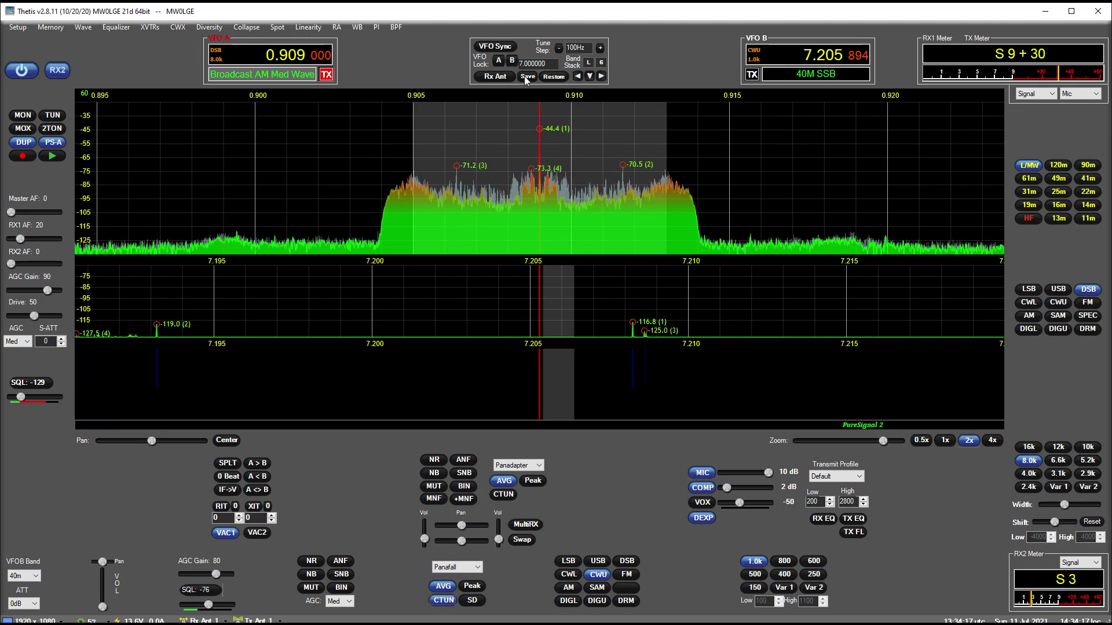
click(495, 47)
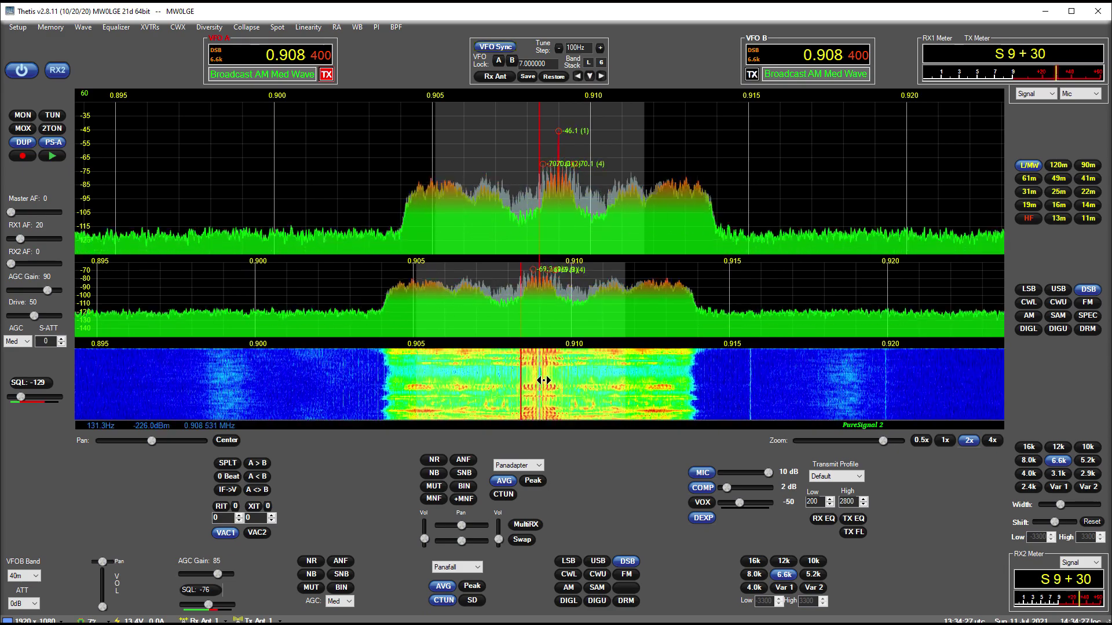
Step: Tune the synchronised receivers across the station's signal and, with CTUN enabled for RX1, bring them to 0.911486 MHz
drag(542, 380, 732, 402)
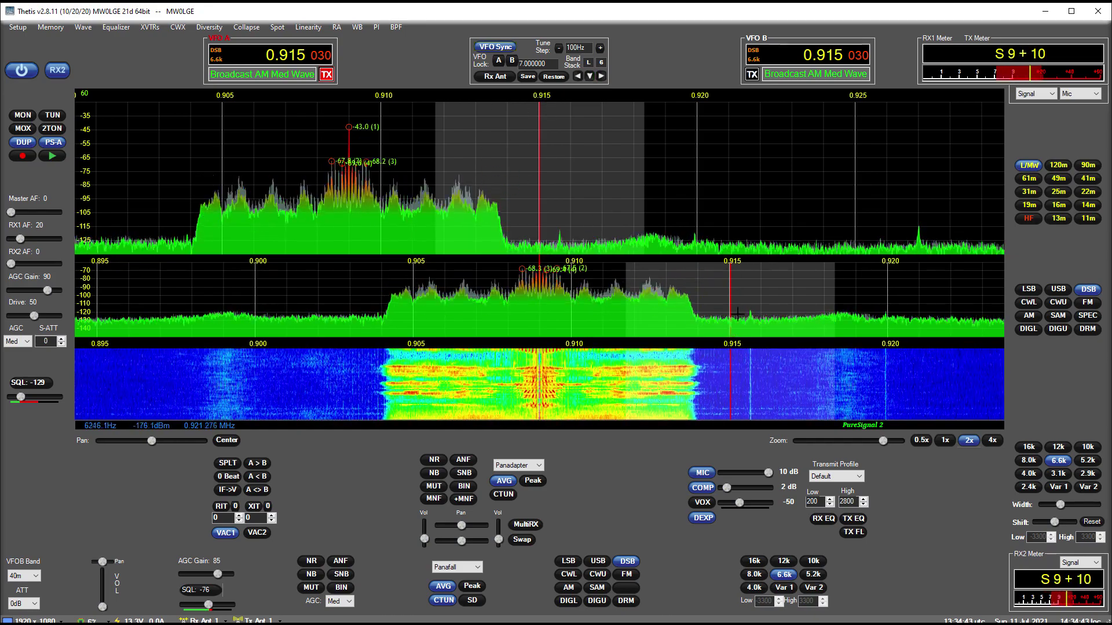
drag(731, 318, 517, 316)
click(503, 495)
drag(442, 310, 559, 355)
Step: Turn off VFO Sync and RX2
click(507, 49)
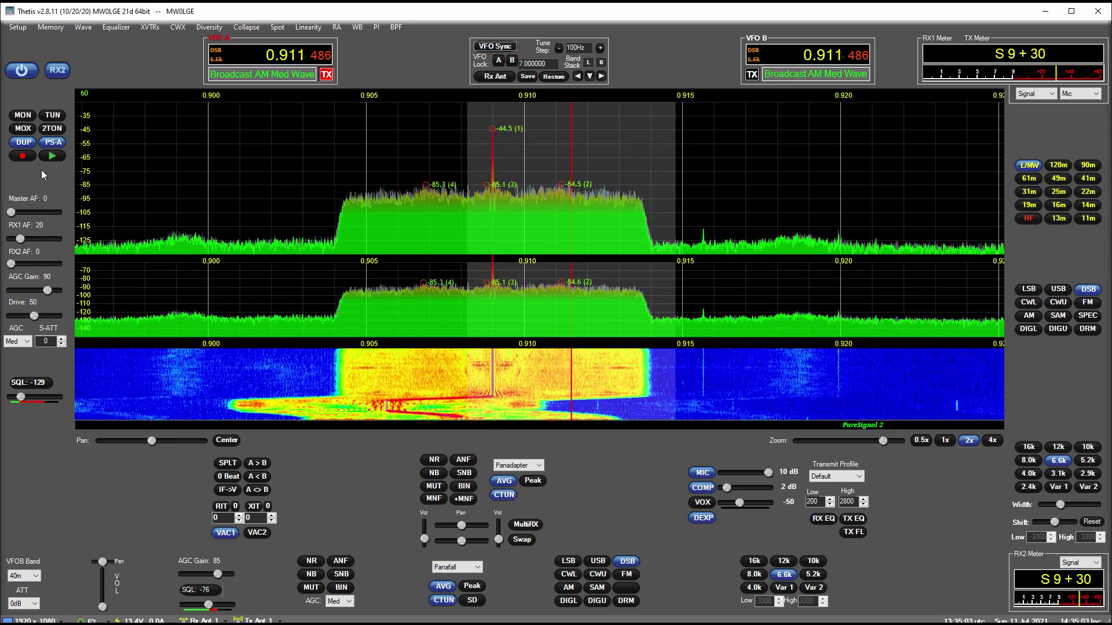
click(58, 70)
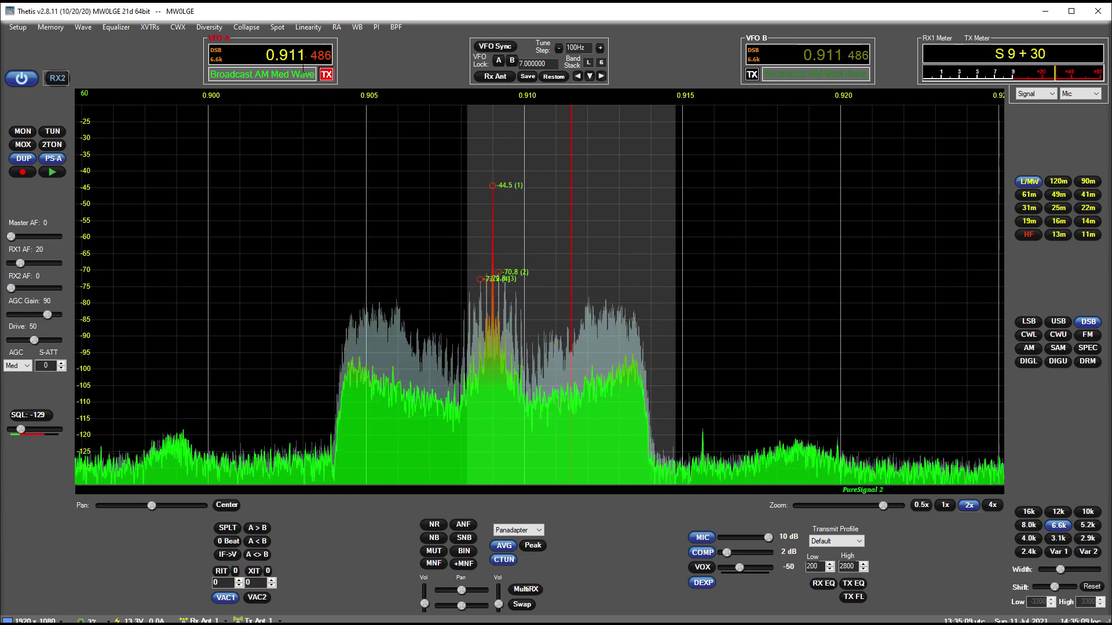
Step: Extend the panadapter's level scale below -180 dBm to compare it with the gradient in Setup, and cancel the setup
click(18, 28)
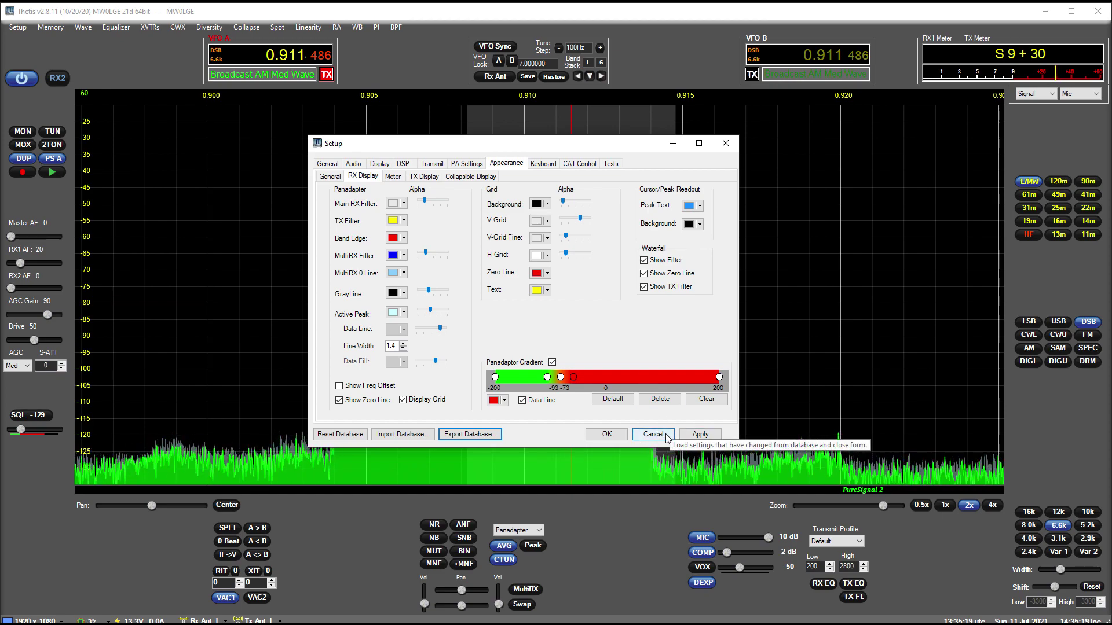
drag(484, 150, 589, 160)
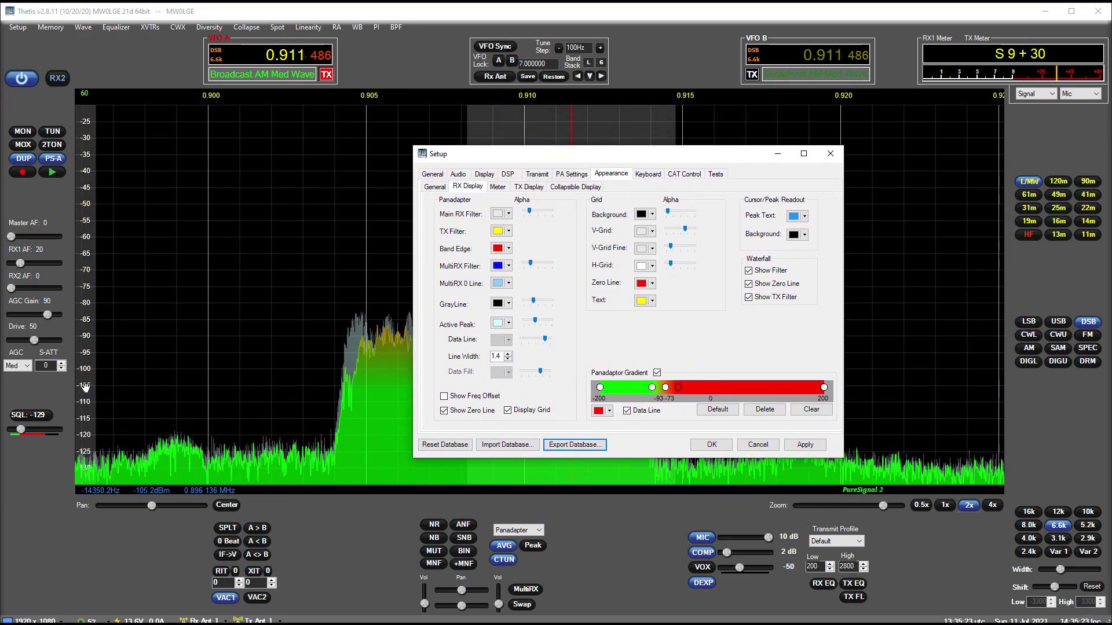
drag(86, 386, 98, 214)
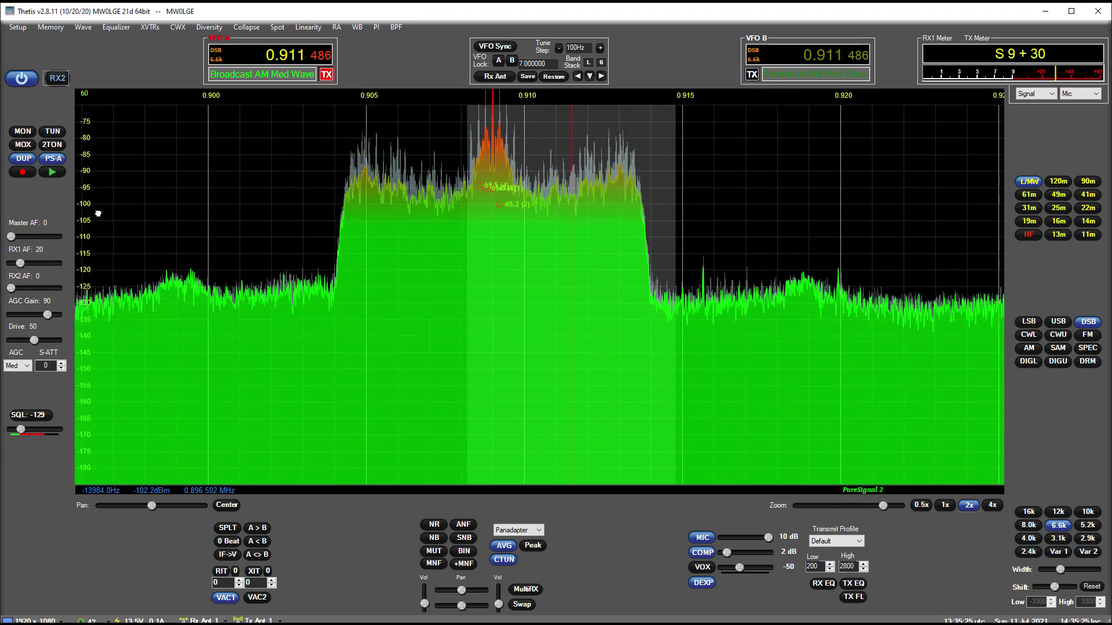
key(alt+Tab)
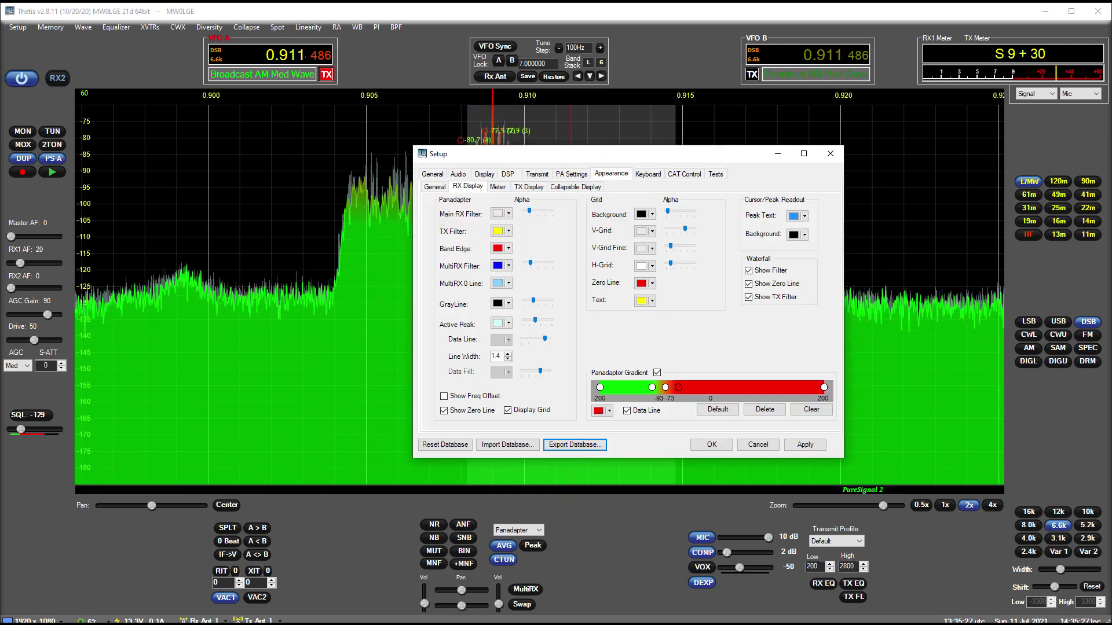
click(757, 444)
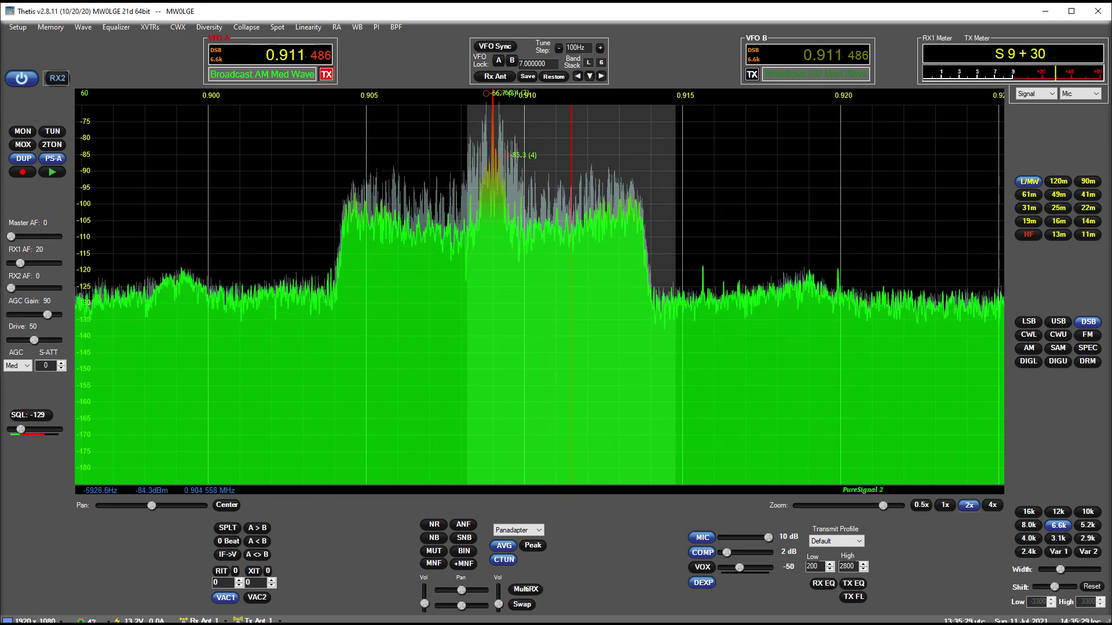
Step: Shift the panadapter's level scale towards stronger signals, compare it with the gradient in Setup and cancel the setup
drag(86, 383, 86, 250)
click(18, 27)
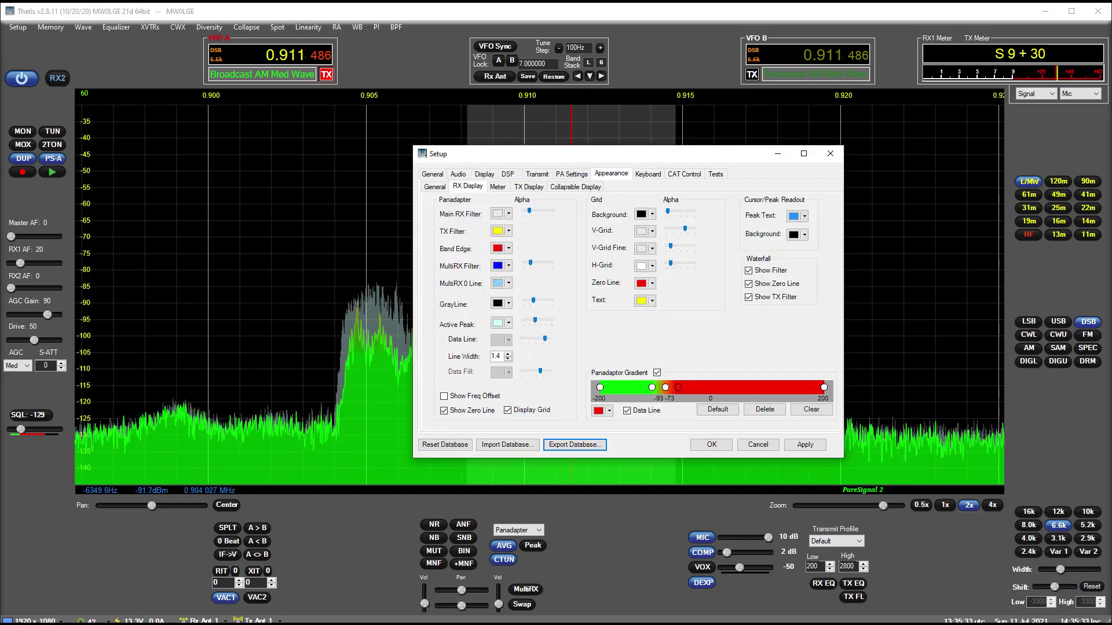
key(Escape)
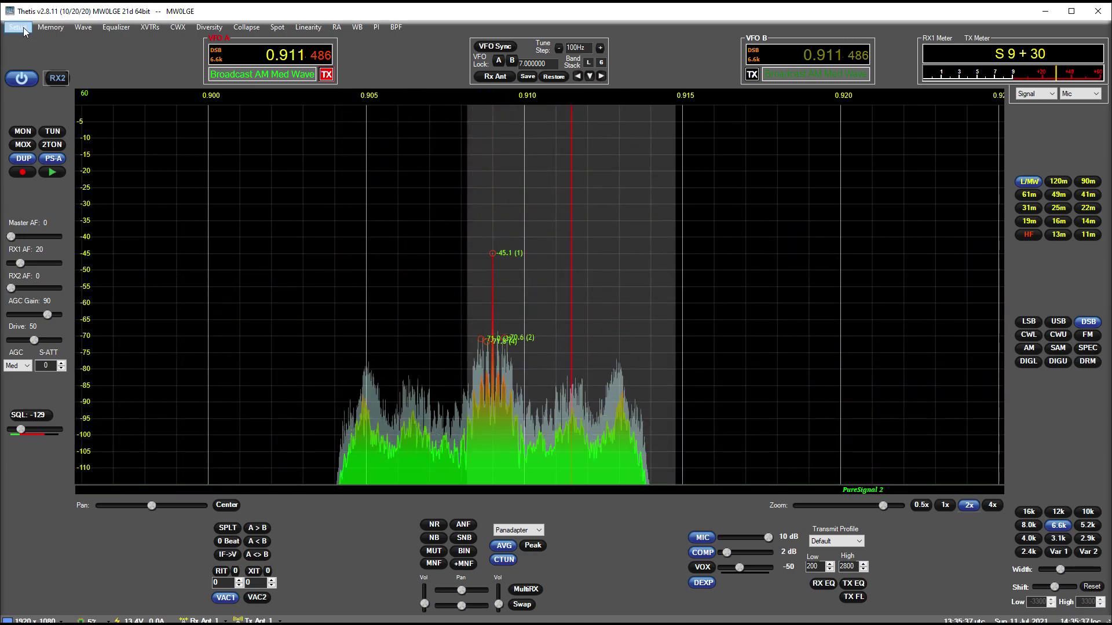
Step: Try a spectrum grid maximum of 200 for RX1, cancel the setup and shift the level scale to about -40 to -135 dBm
click(26, 31)
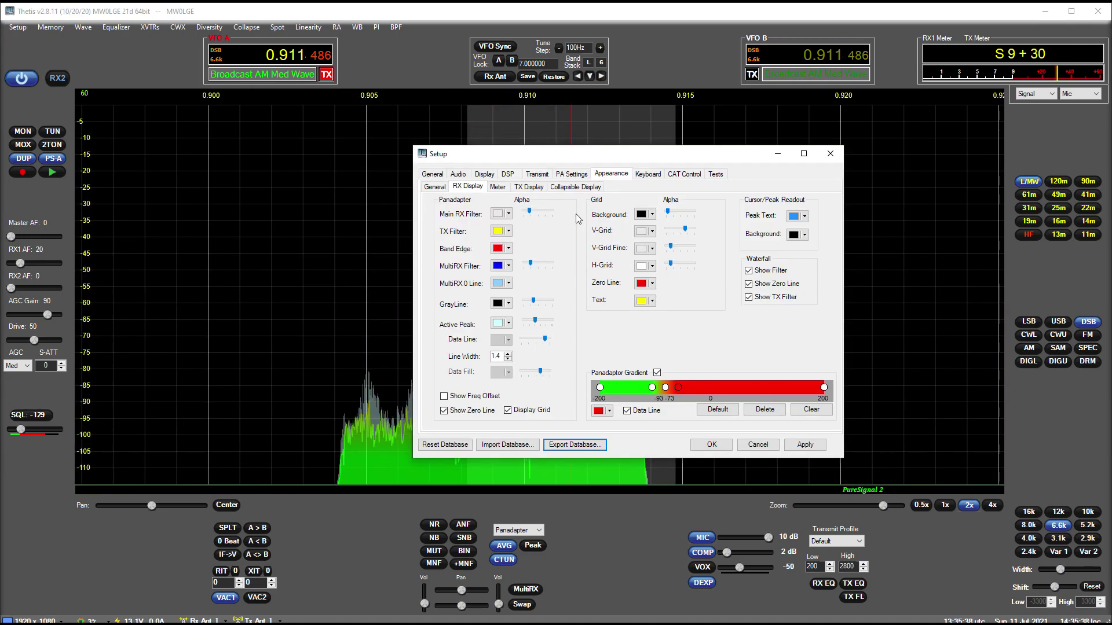
click(484, 174)
click(461, 190)
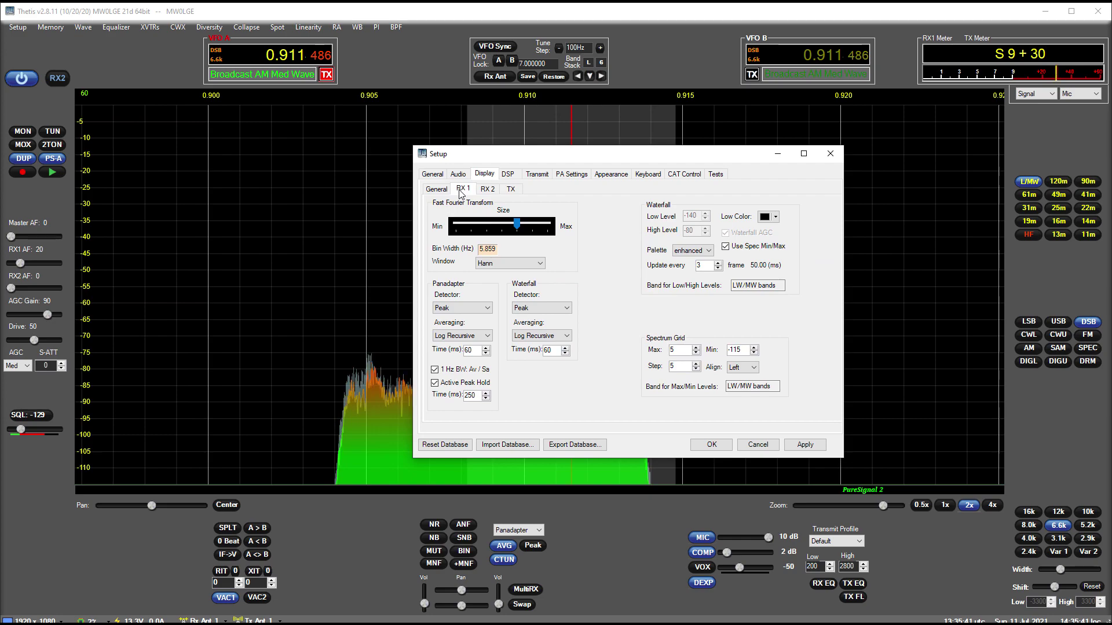
key(BackSpace)
text(200)
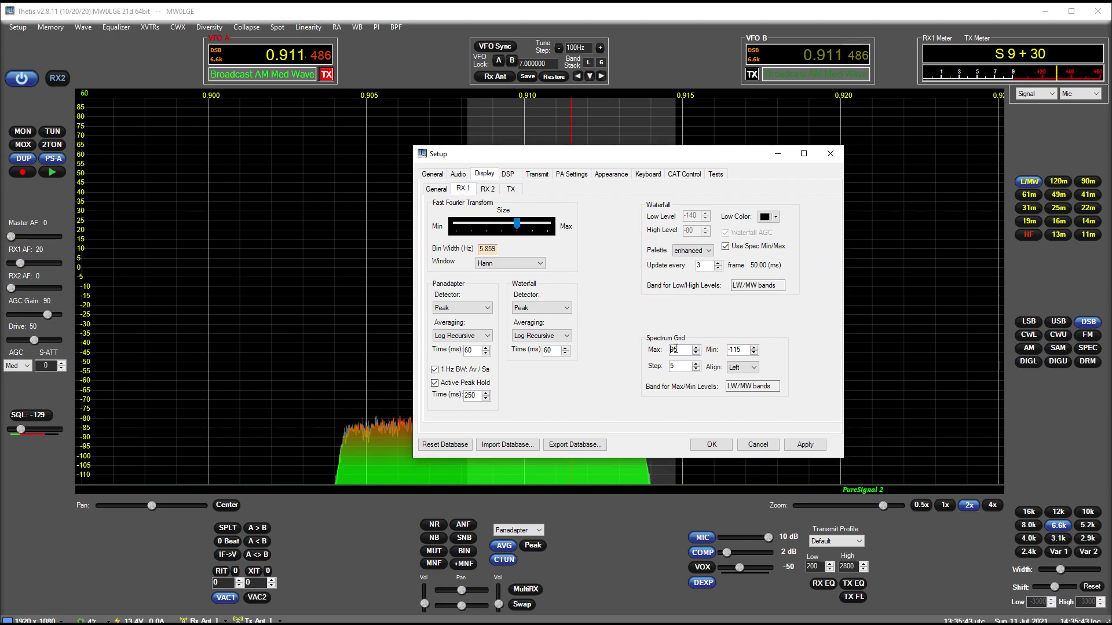
click(758, 445)
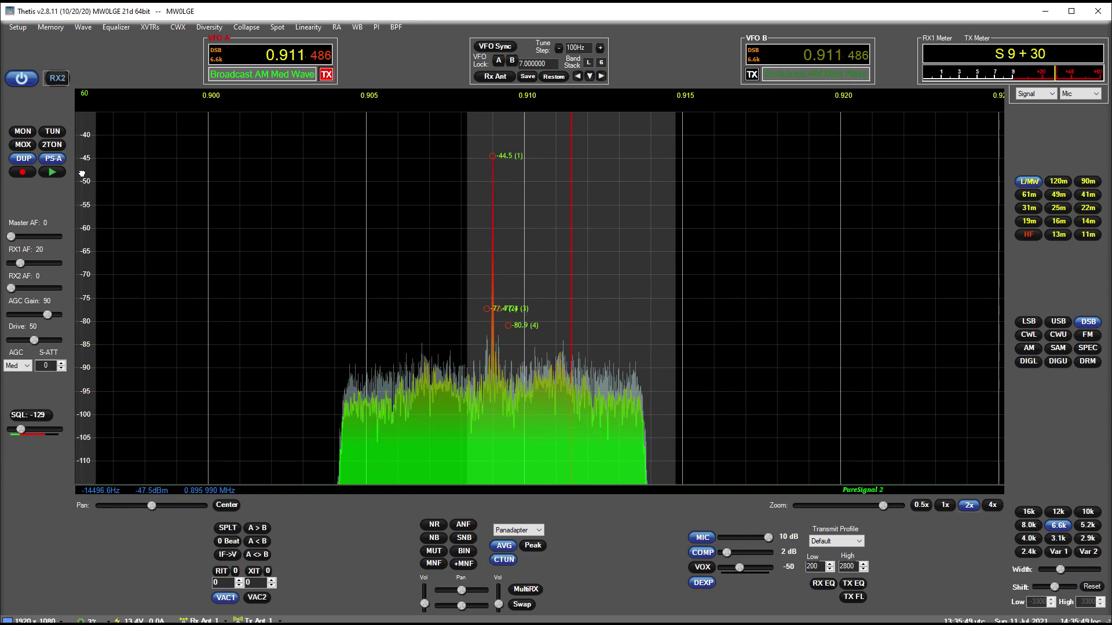
drag(85, 269, 81, 297)
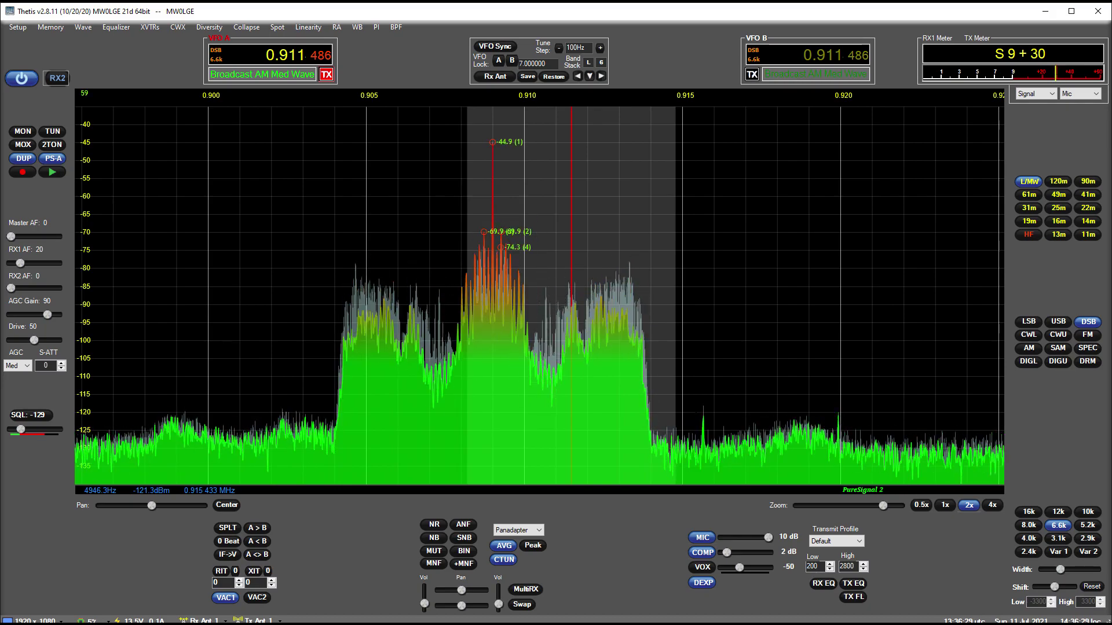
Step: Return to the HF band set, select 80 m and change the mode to USB
click(1029, 235)
click(1059, 181)
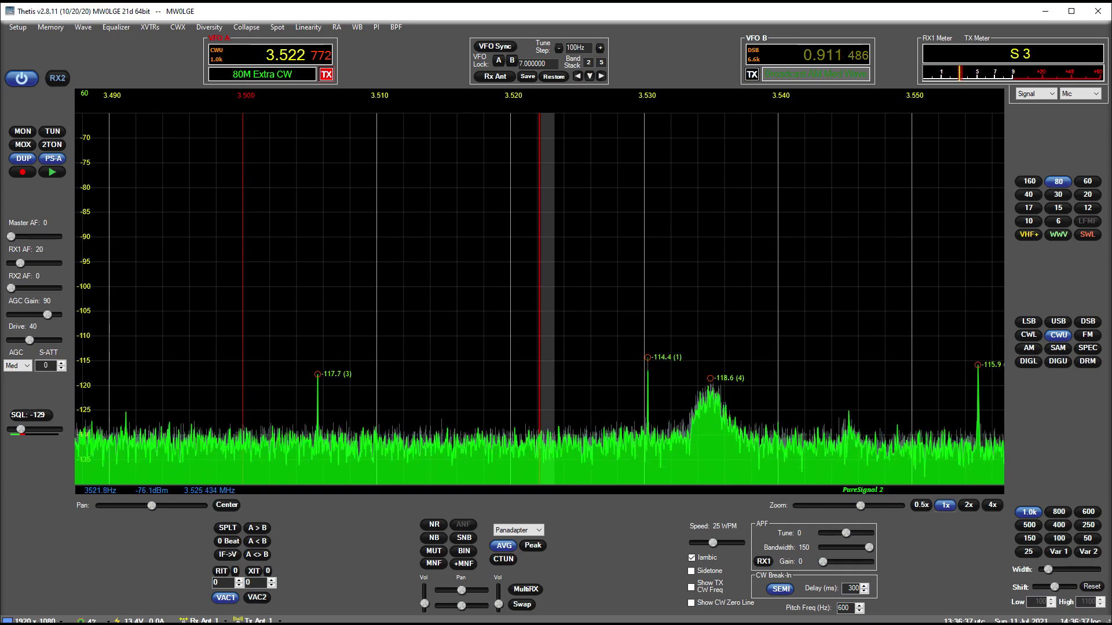
click(1060, 323)
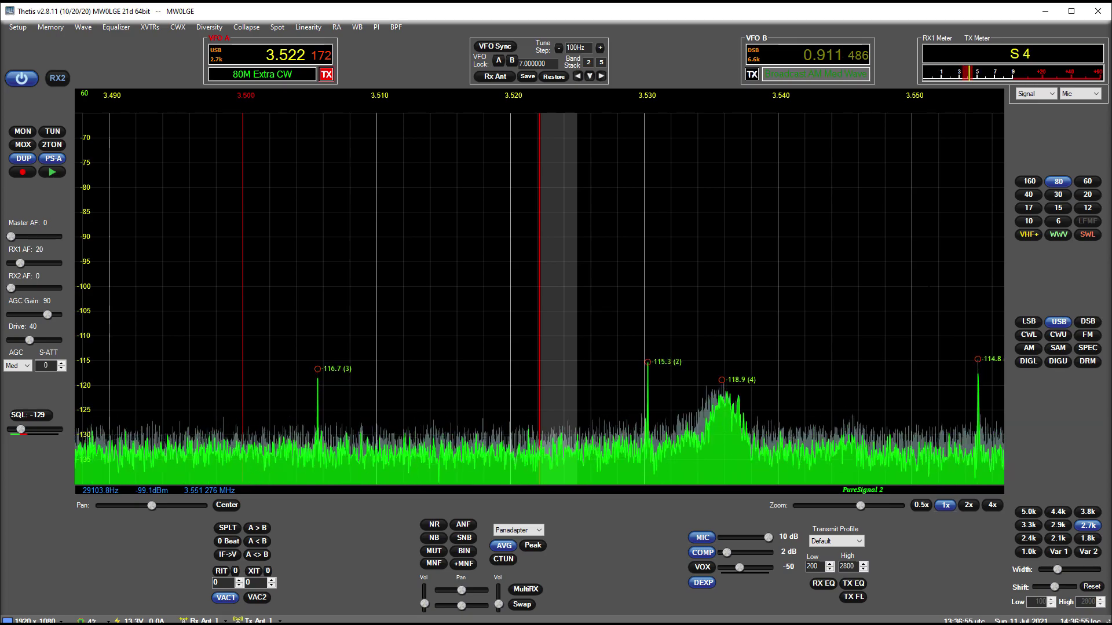
Step: Show the Band Stack window over the panadapter's left part and cycle through the 80M entries back to 3.522.172
click(601, 62)
drag(634, 152, 303, 159)
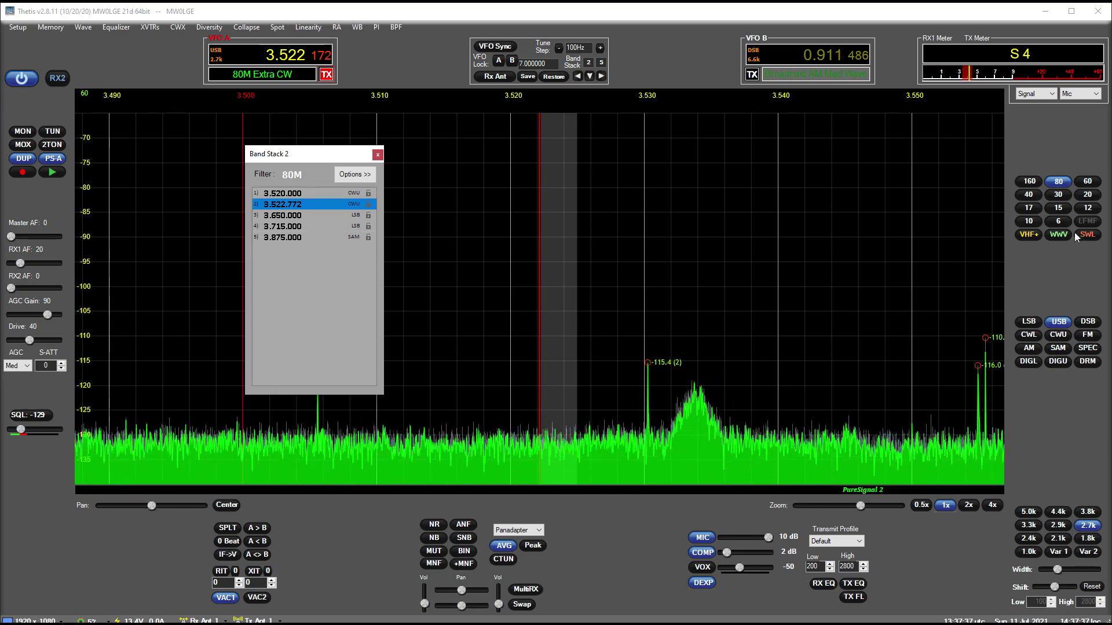
click(1062, 180)
click(1062, 181)
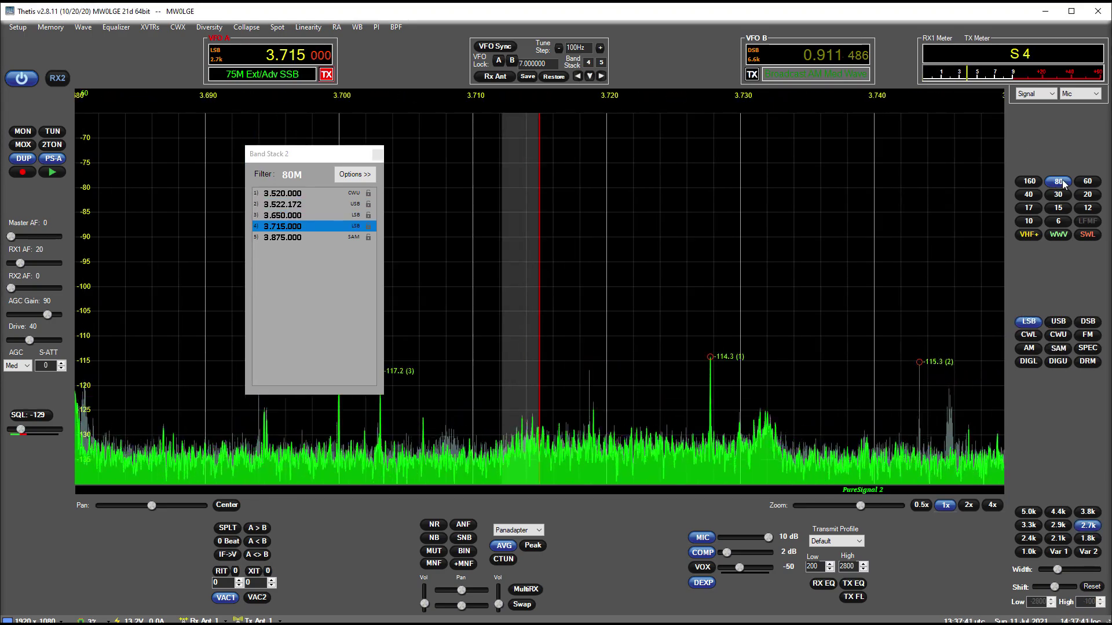
click(1062, 181)
click(1062, 181)
click(1062, 181)
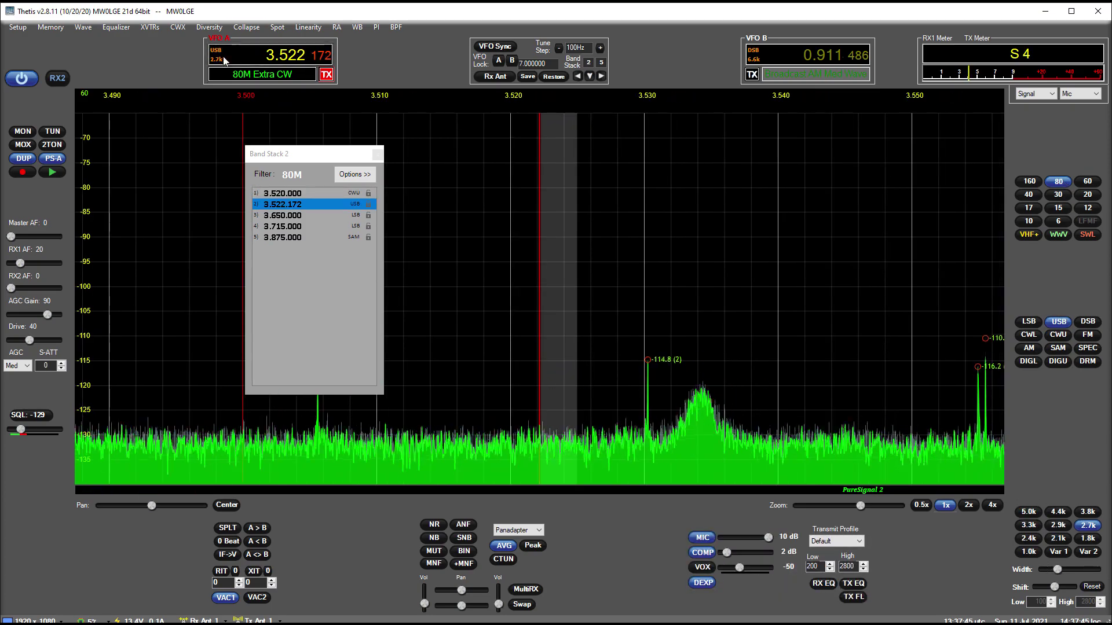
Step: Enable CTUN, tune to 3.541521 MHz and advance to the 3.650.000 band stack entry
click(503, 560)
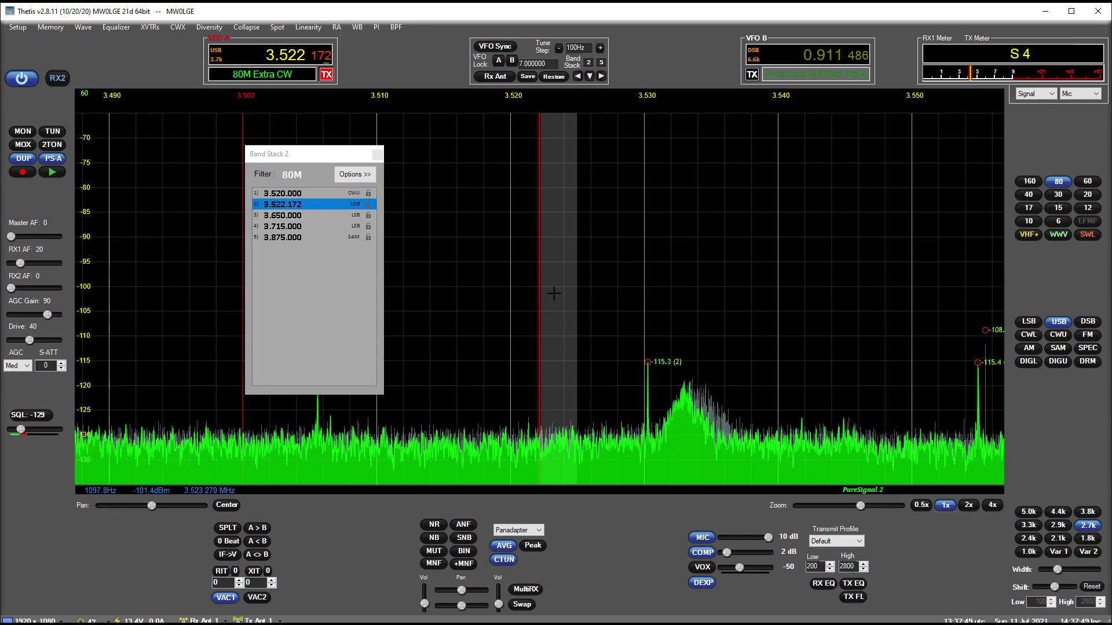
drag(554, 293, 799, 301)
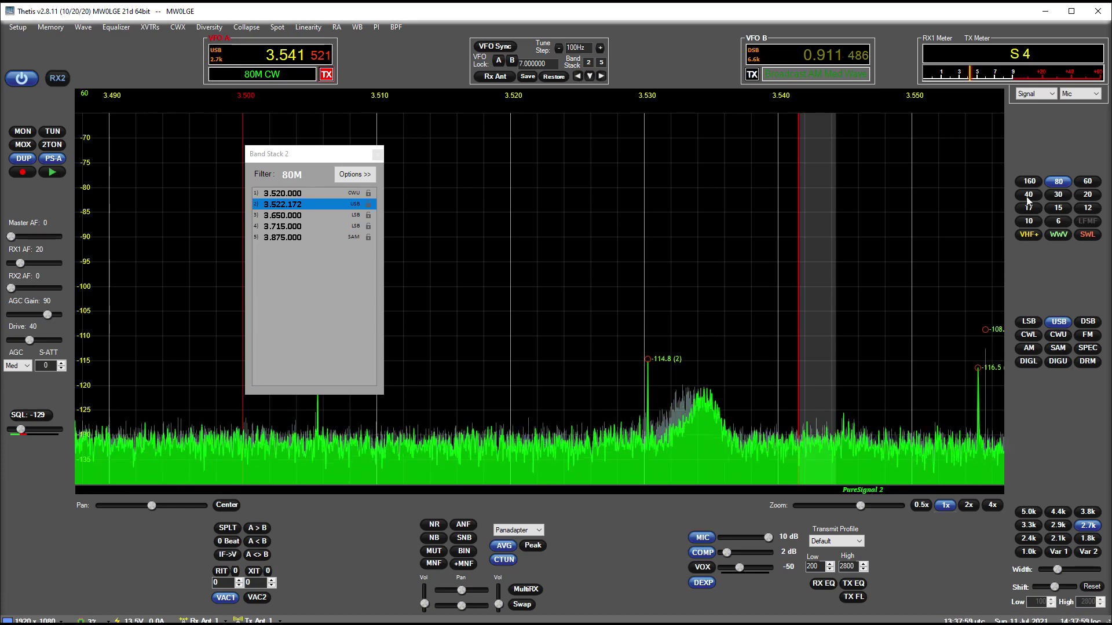
click(1061, 181)
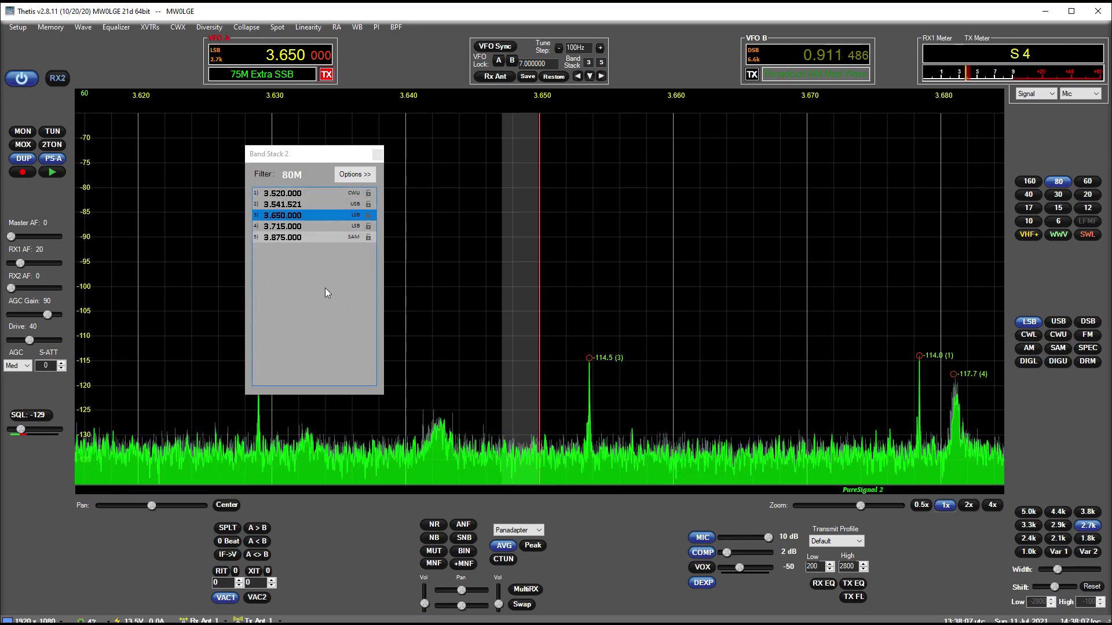
Step: Recall the 3.520.000 entry, tune it to 3.660000 MHz and advance to the 3.541.521 band stack entry
click(308, 195)
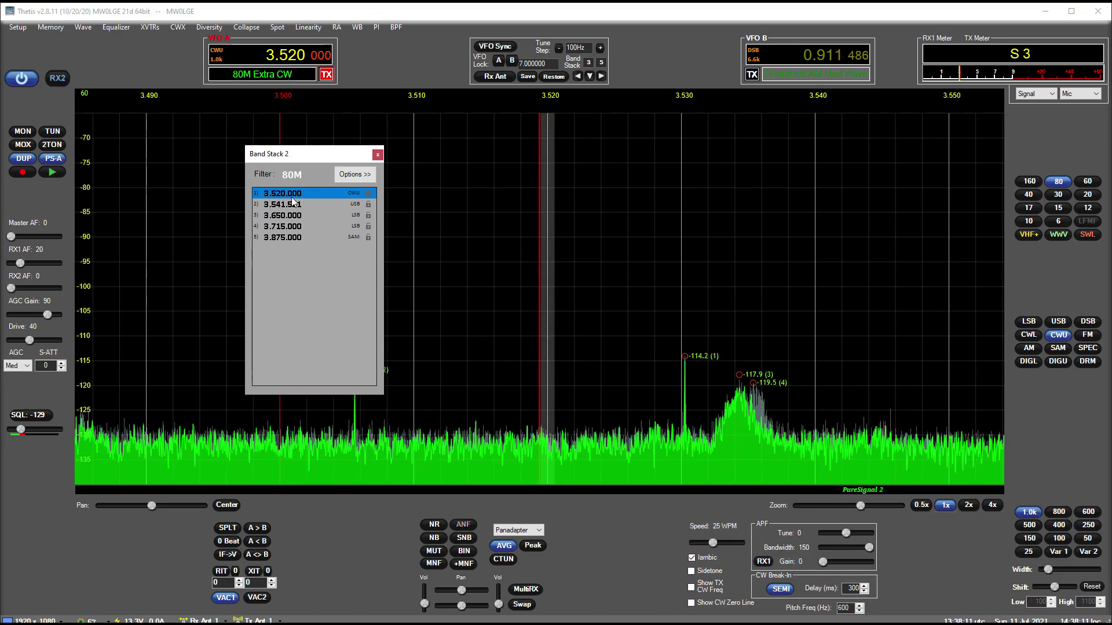
scroll(296, 57, up, 1)
scroll(296, 57, up, 8)
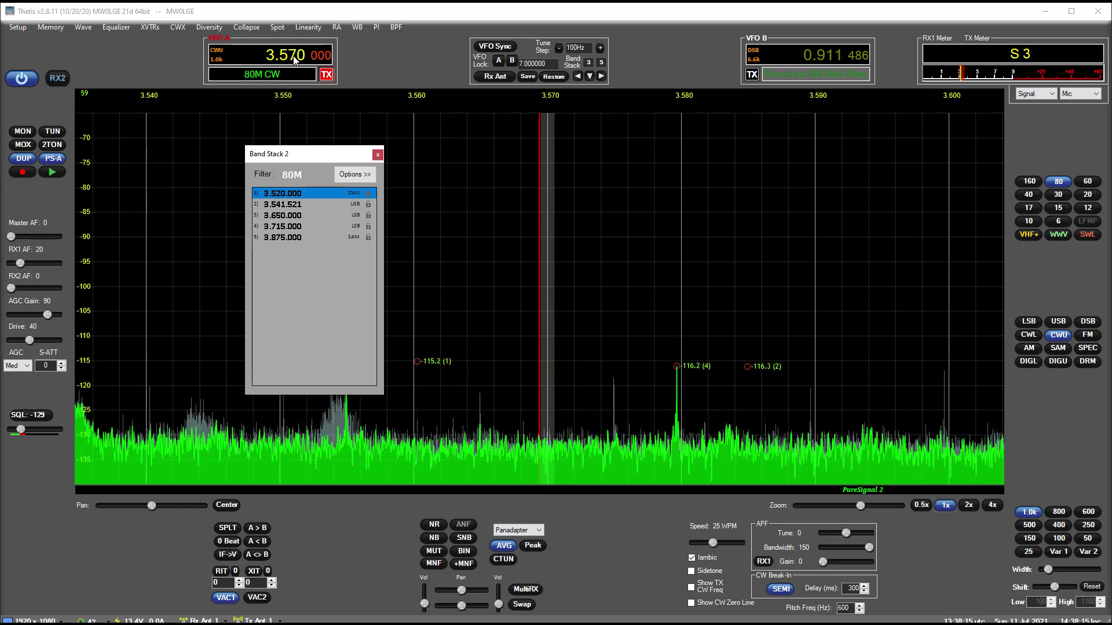
scroll(288, 65, up, 5)
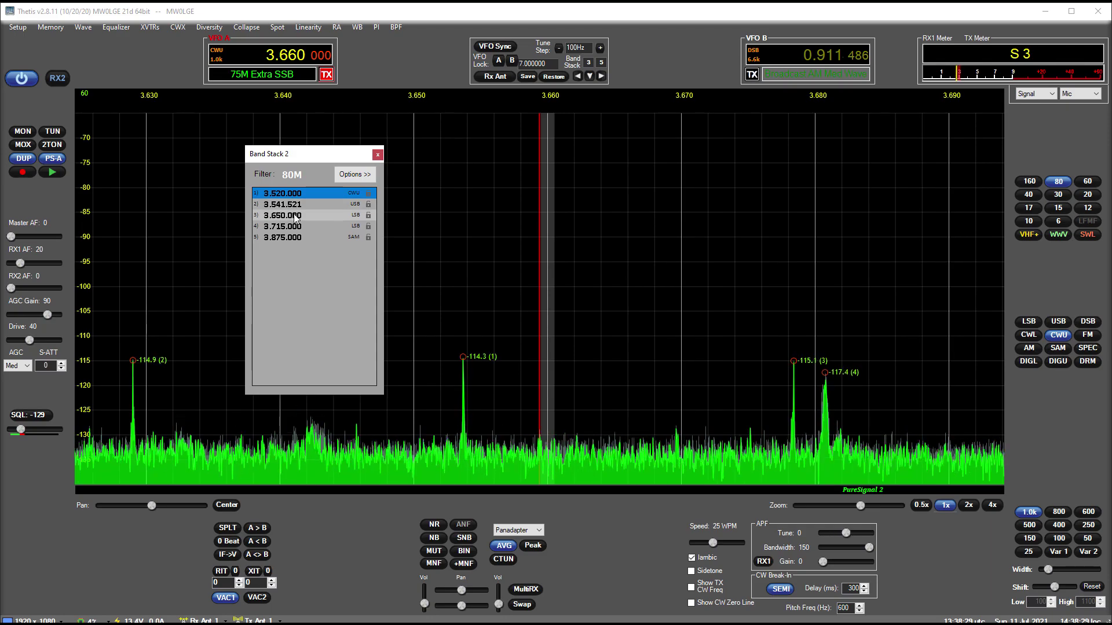
click(1059, 184)
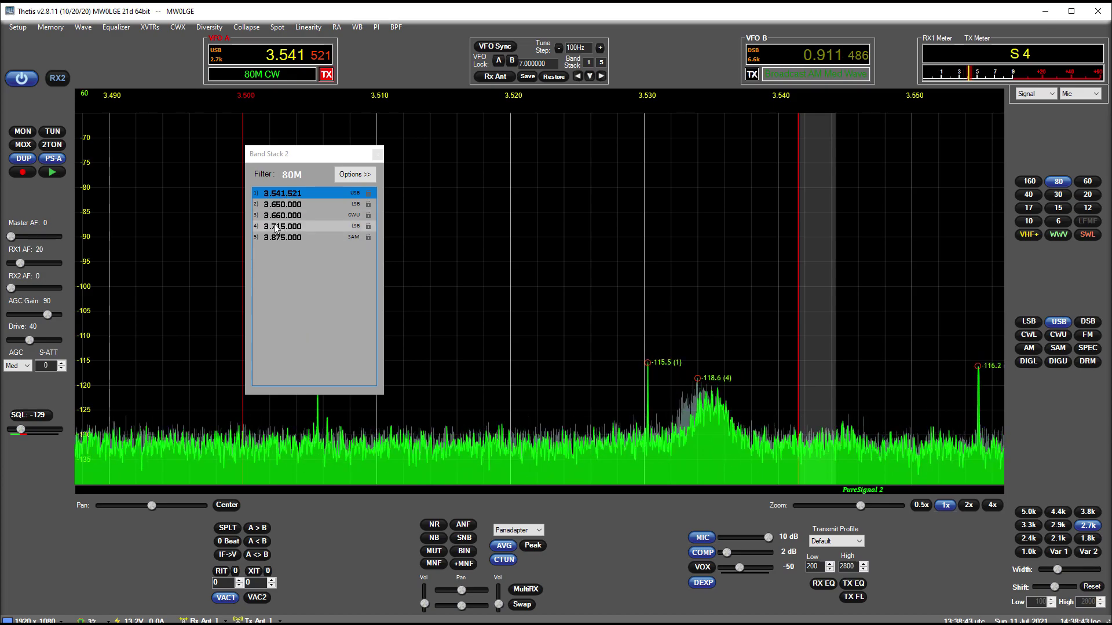
Step: Tune the 3.541.521 entry to 3.741521 MHz, advance to the next entry and recall the other 80M entries, finishing on 3.660.000
scroll(283, 56, up, 2)
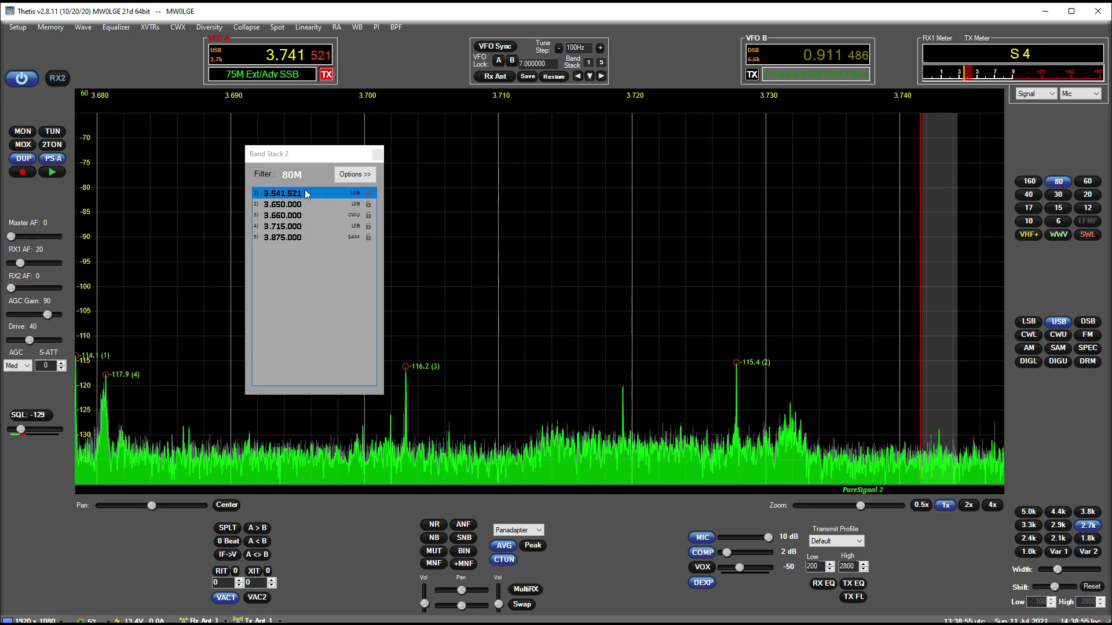
click(1058, 181)
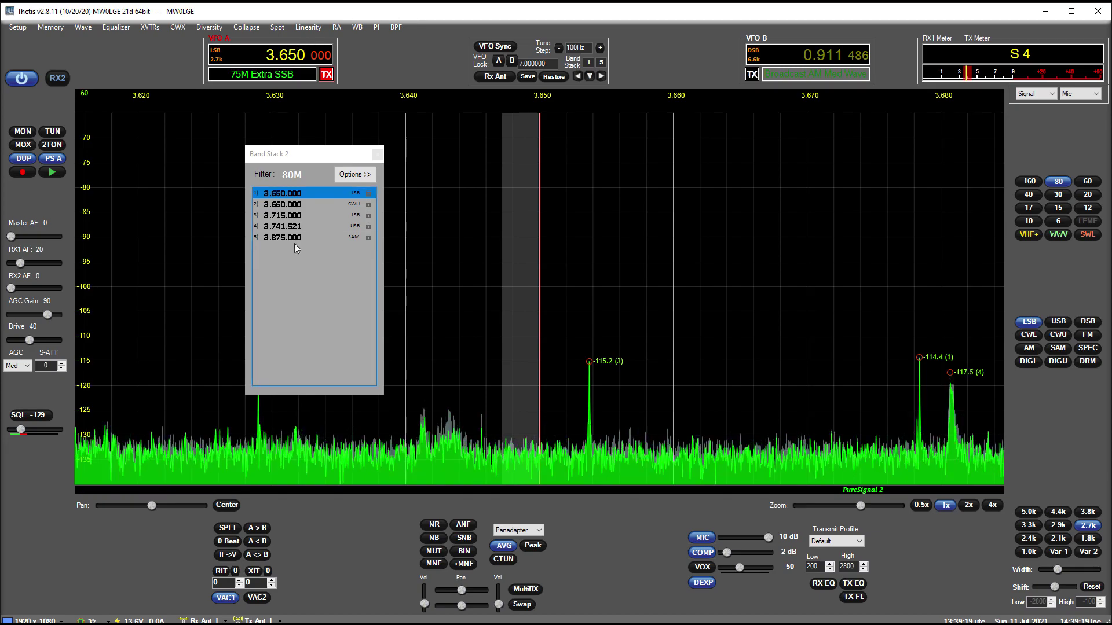
click(287, 204)
click(293, 215)
click(295, 226)
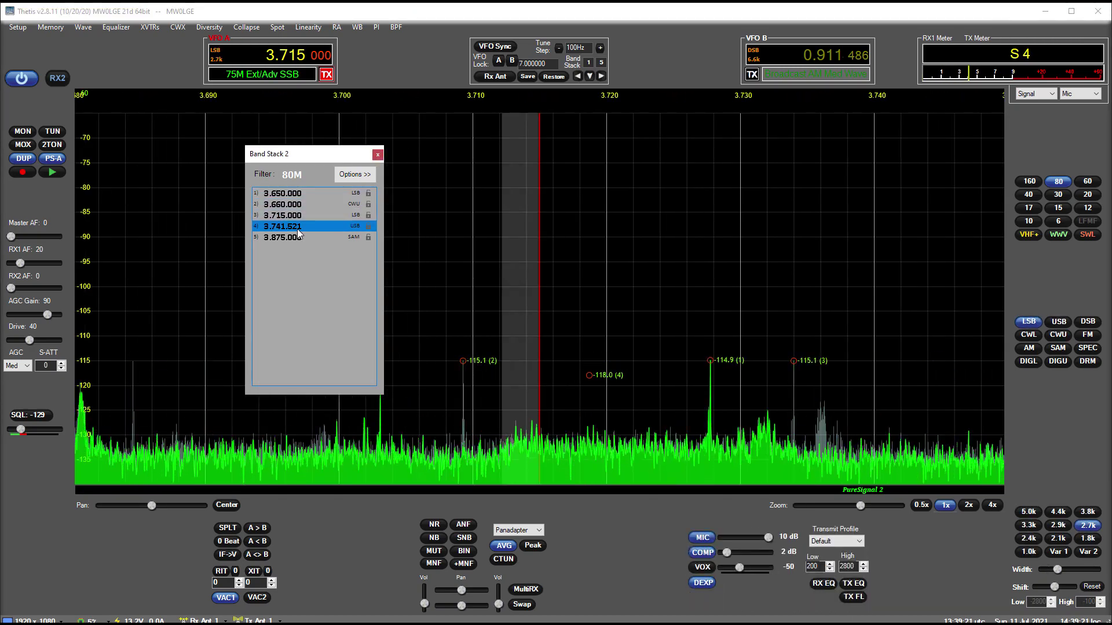
click(299, 236)
click(300, 204)
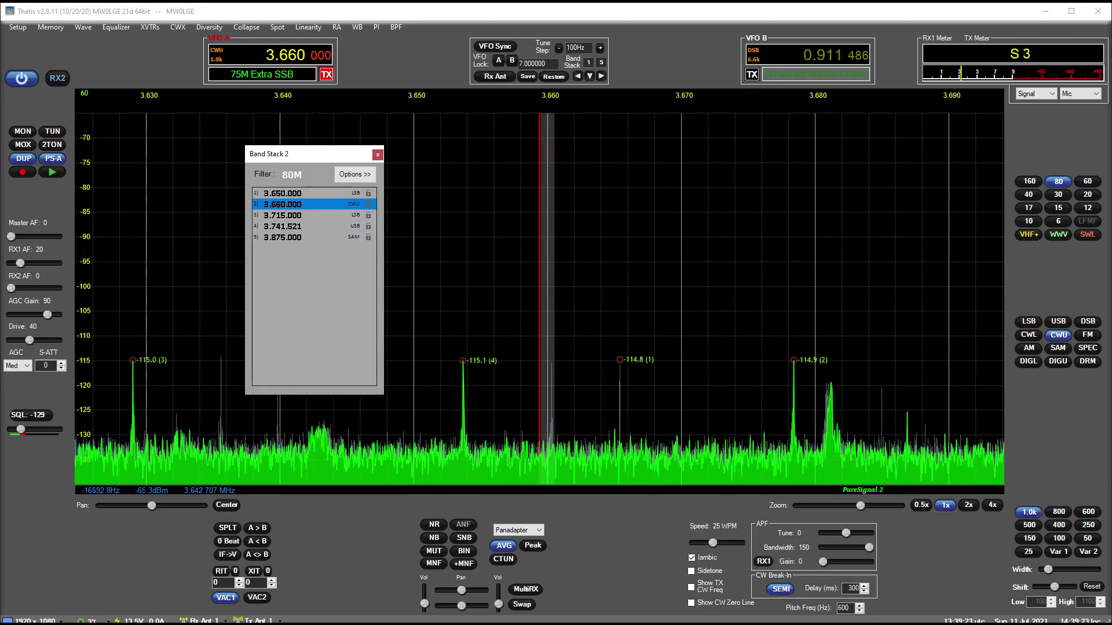
Step: Tune the 3.660.000 entry to 3.660001 MHz, switch to the 3.741.521 entry and return to it
scroll(329, 54, up, 1)
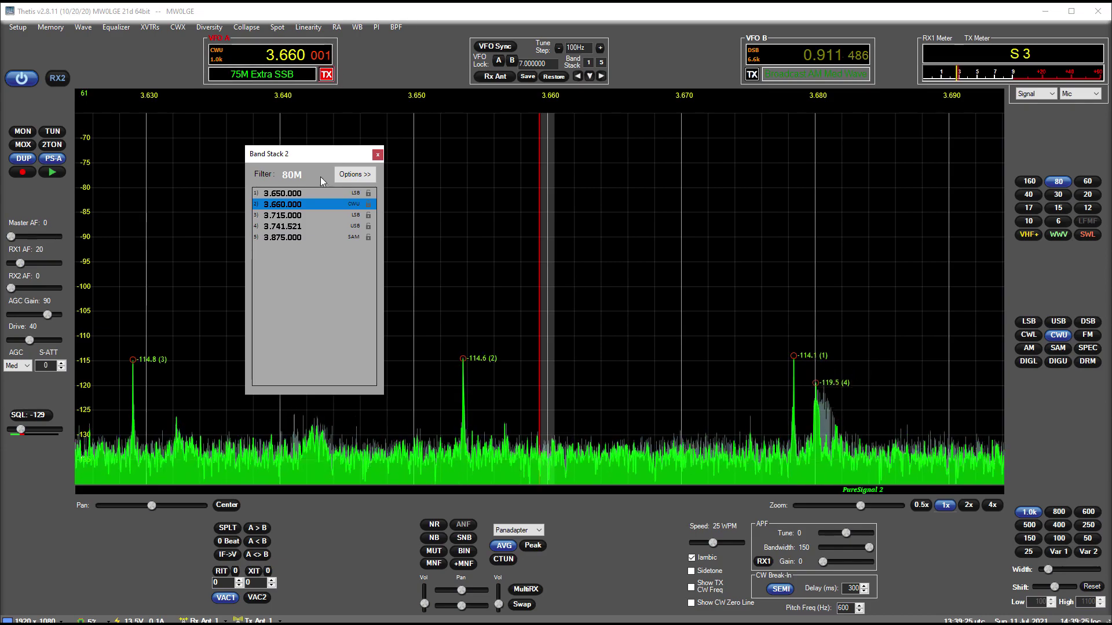
click(290, 226)
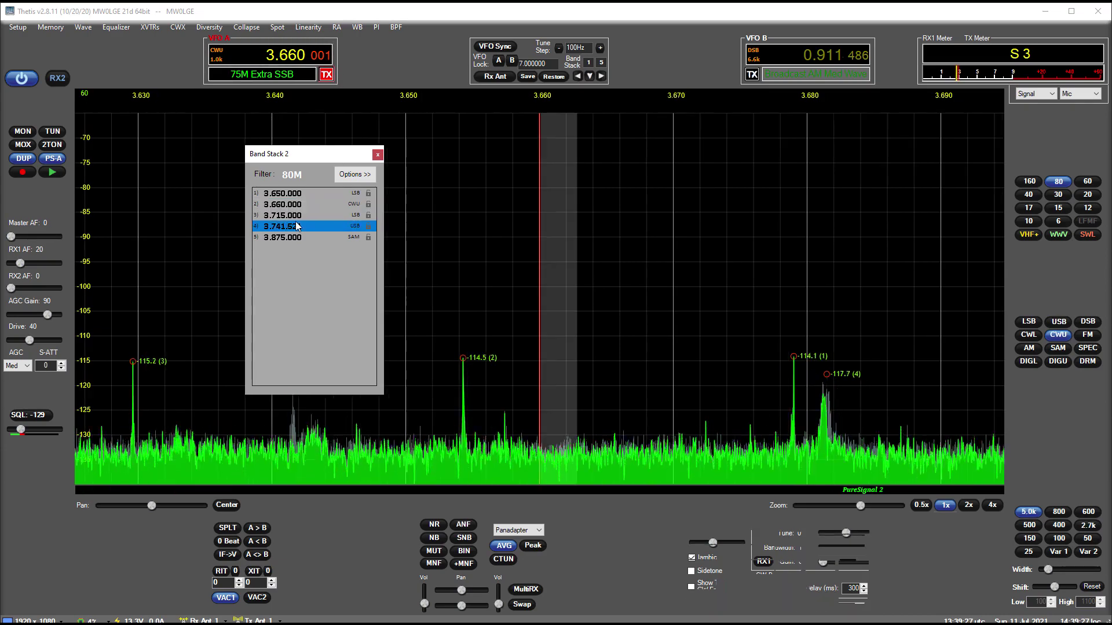
click(300, 206)
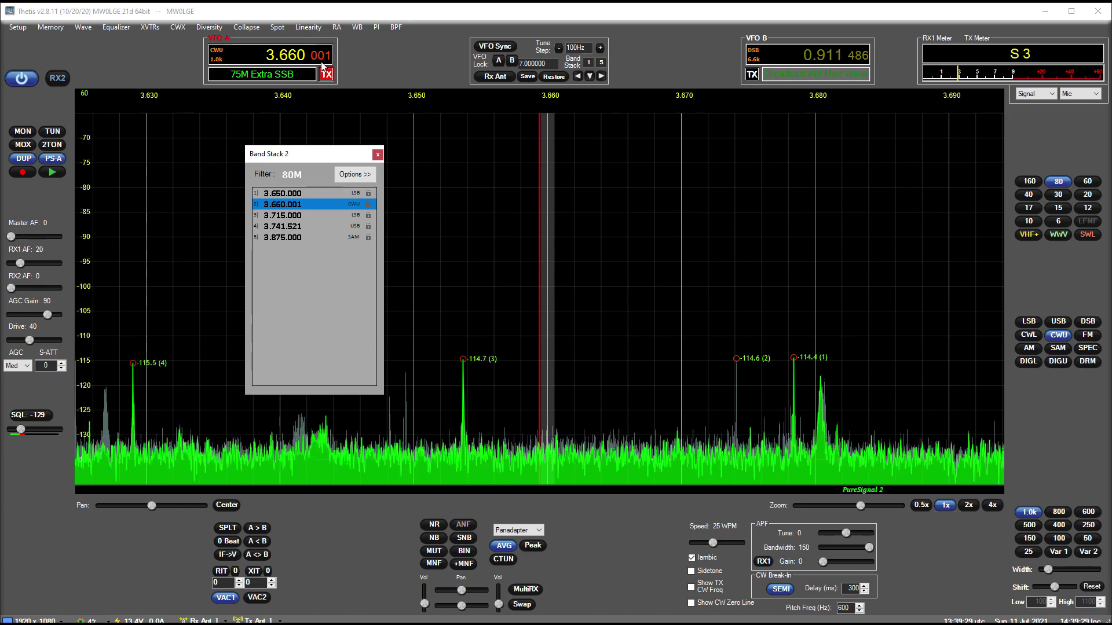
Step: Recall the 3.715.000 entry, switch to 20 m and return to 80 m
click(297, 215)
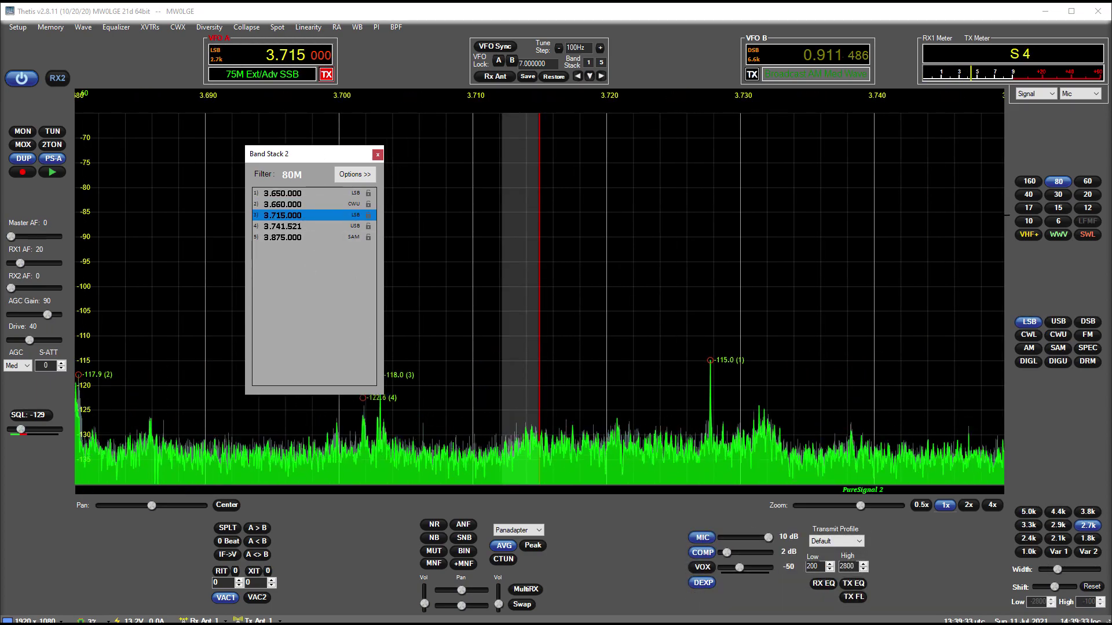
click(1088, 196)
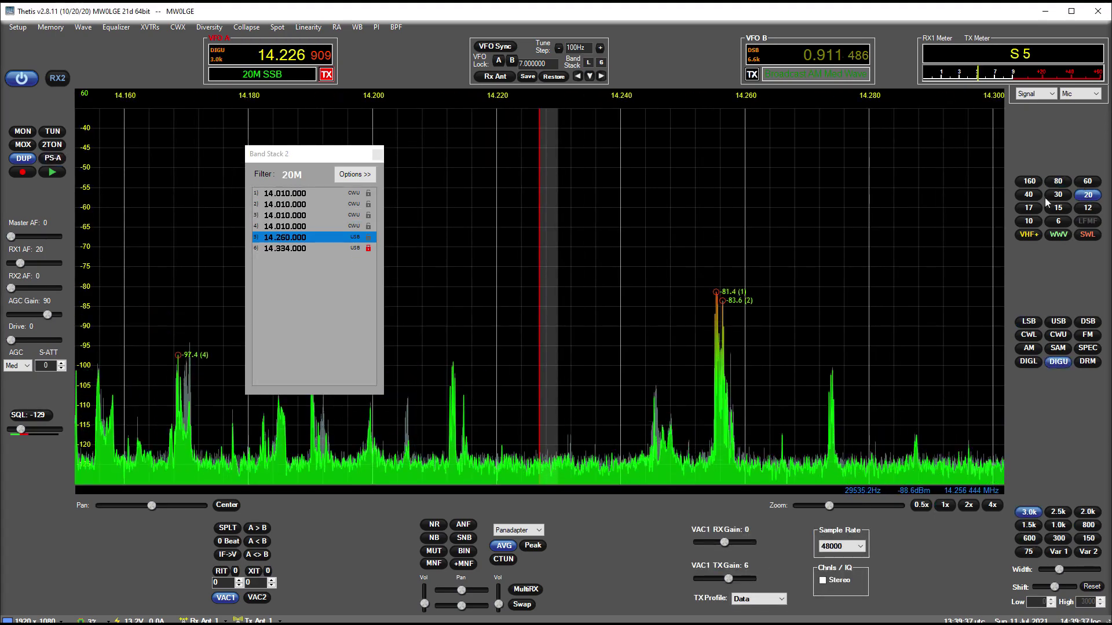
click(1058, 181)
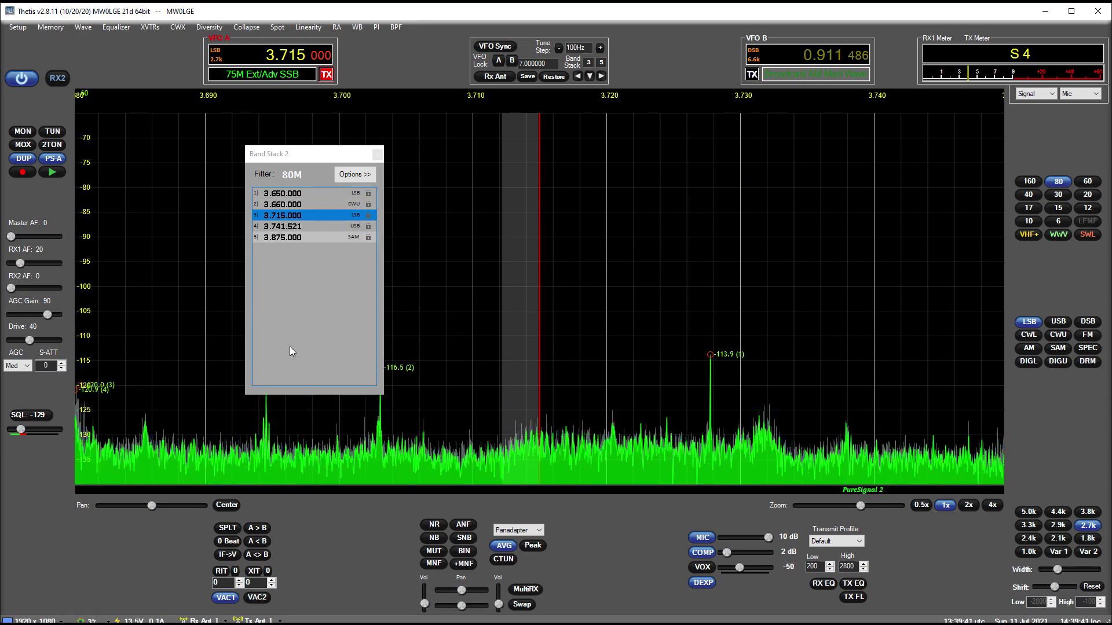
Step: Expand the Band Stack window's options, toggle them closed and open again, and leave them shown
click(356, 176)
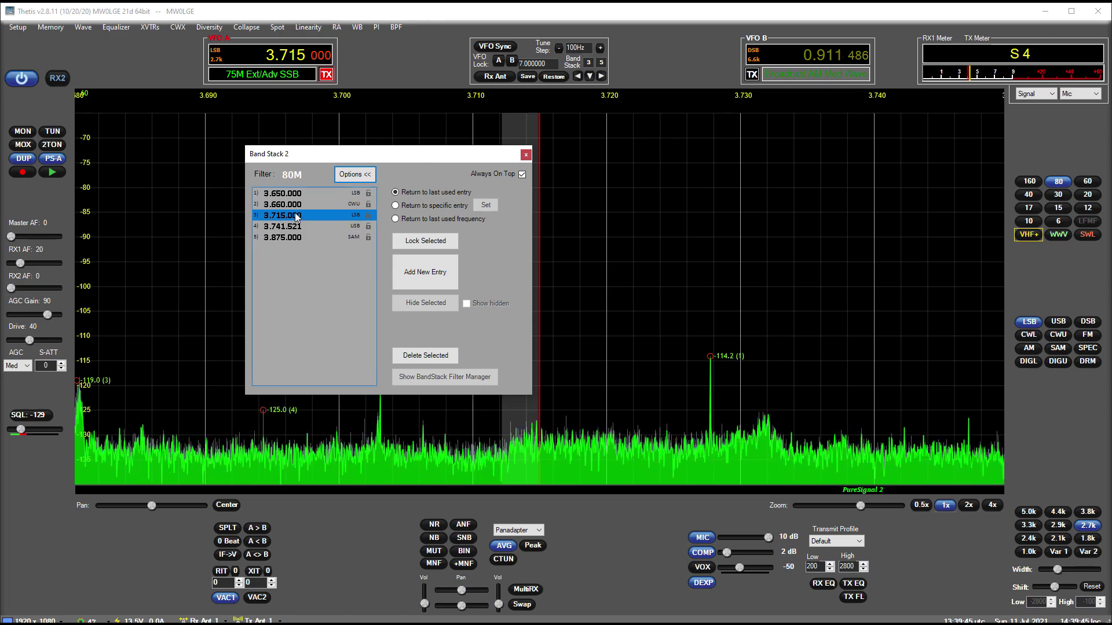
click(354, 177)
click(355, 177)
click(354, 177)
click(355, 178)
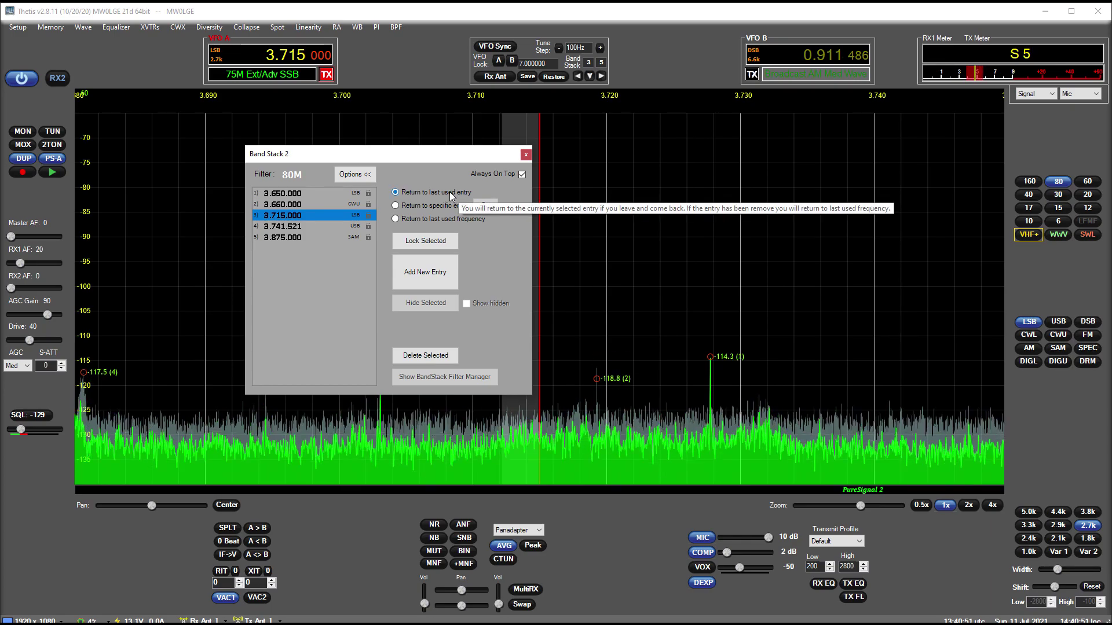
Step: Advance through the 80M entries to 3.875.000, switch to 40 m and return to 80 m
click(1062, 179)
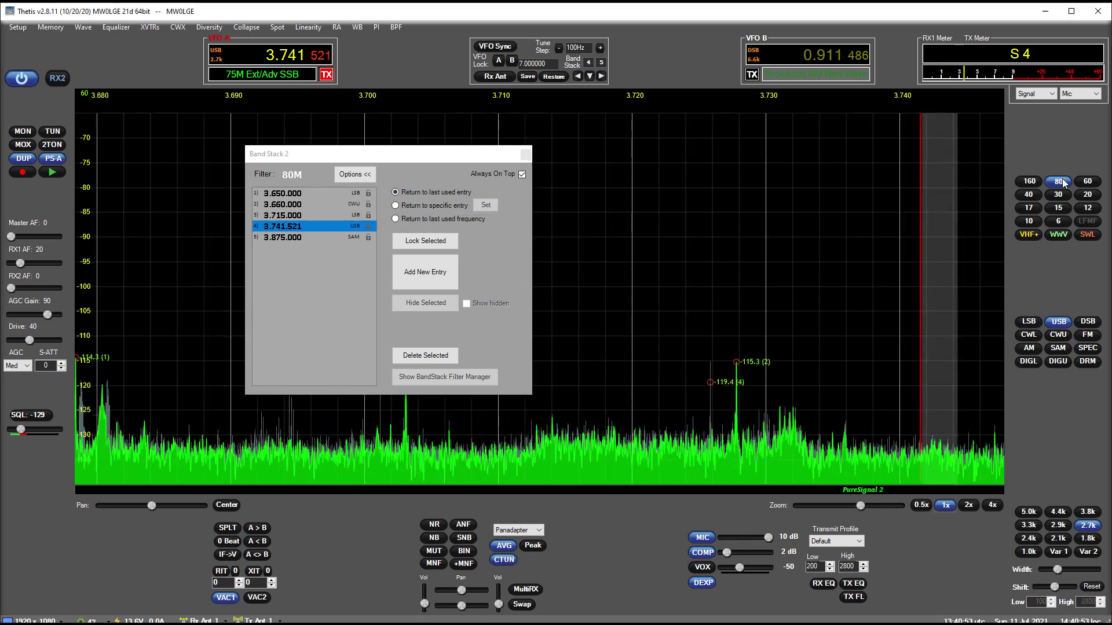
click(1062, 179)
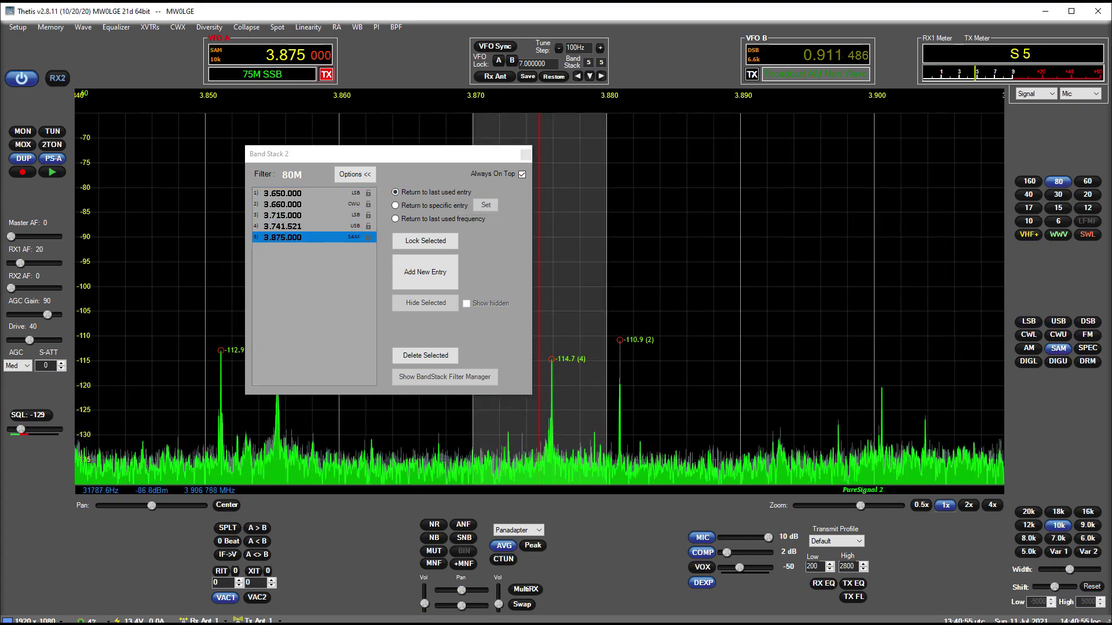
click(1028, 195)
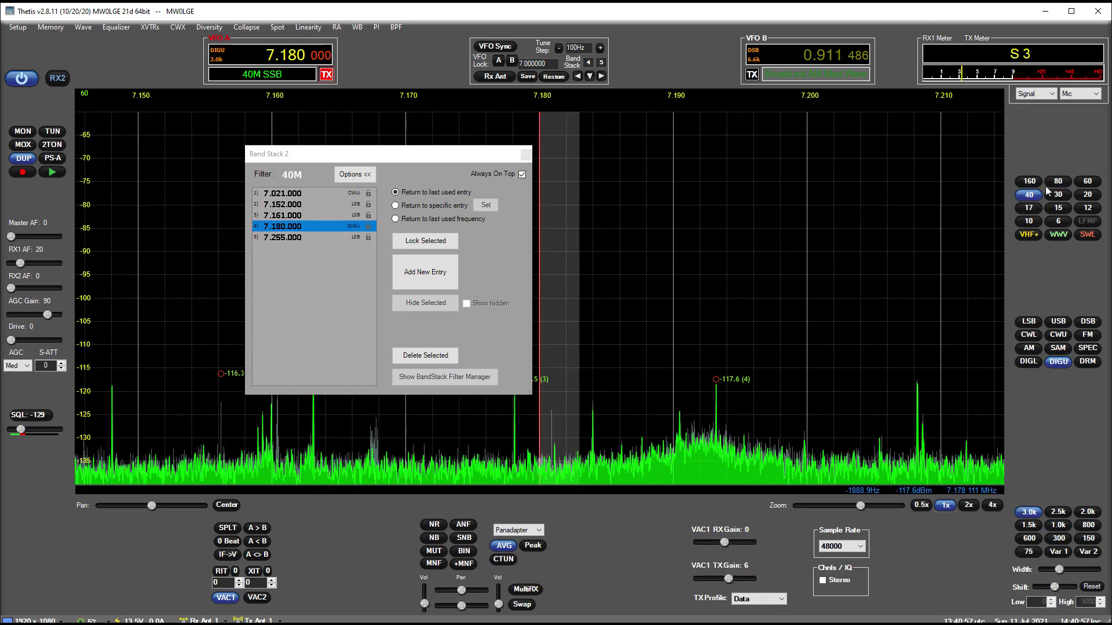
click(1051, 180)
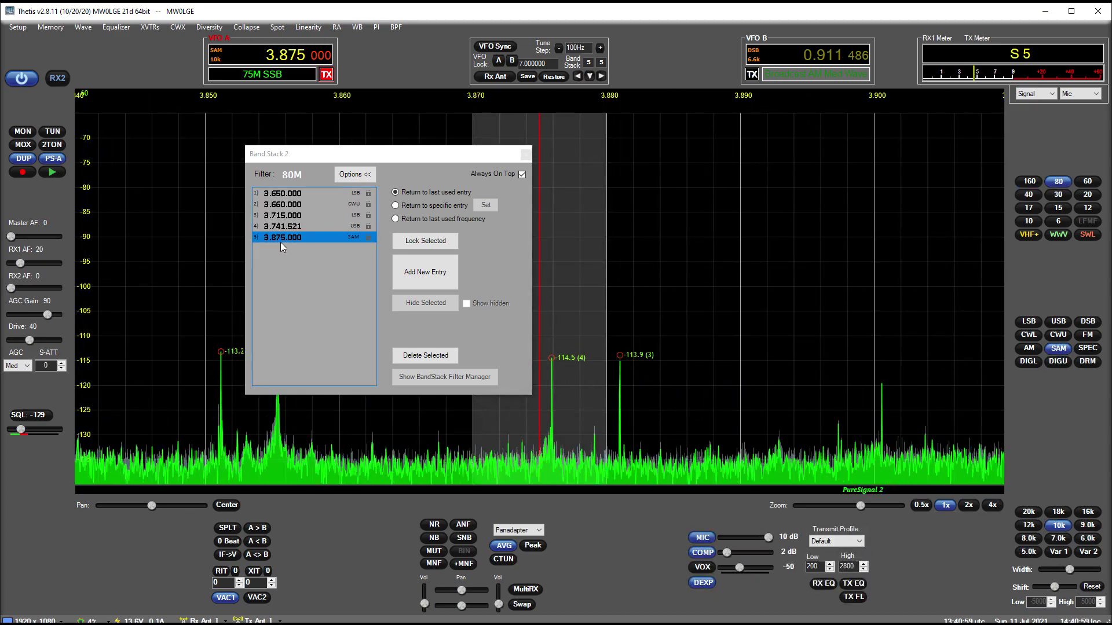
Step: Recall the 3.660.000 entry, switch to 40 m and return to 80 m
click(301, 201)
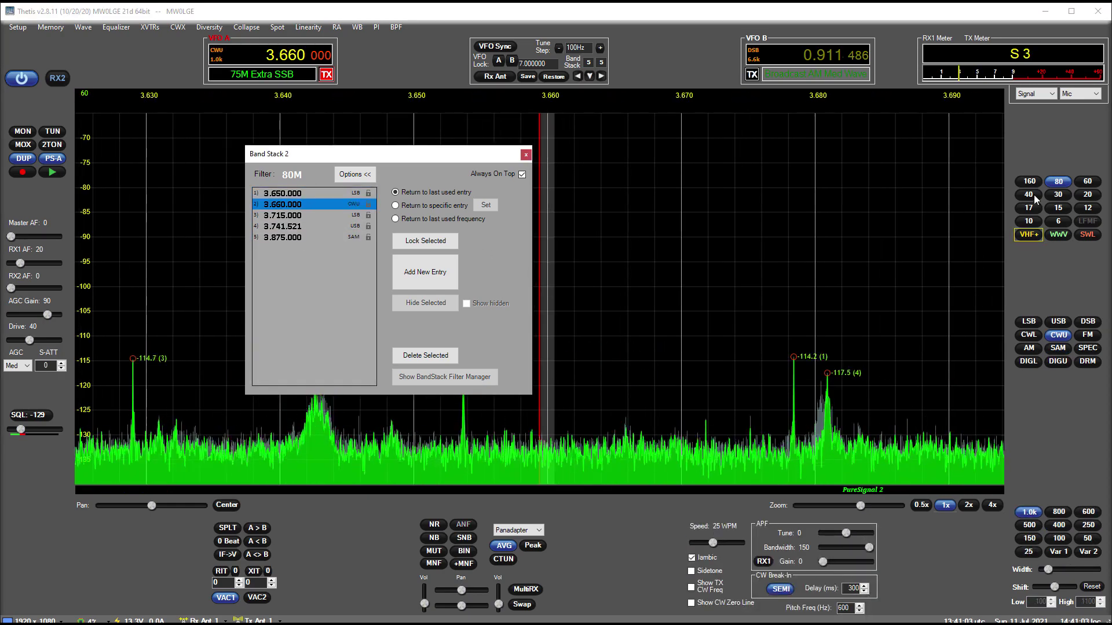
click(1034, 195)
click(301, 204)
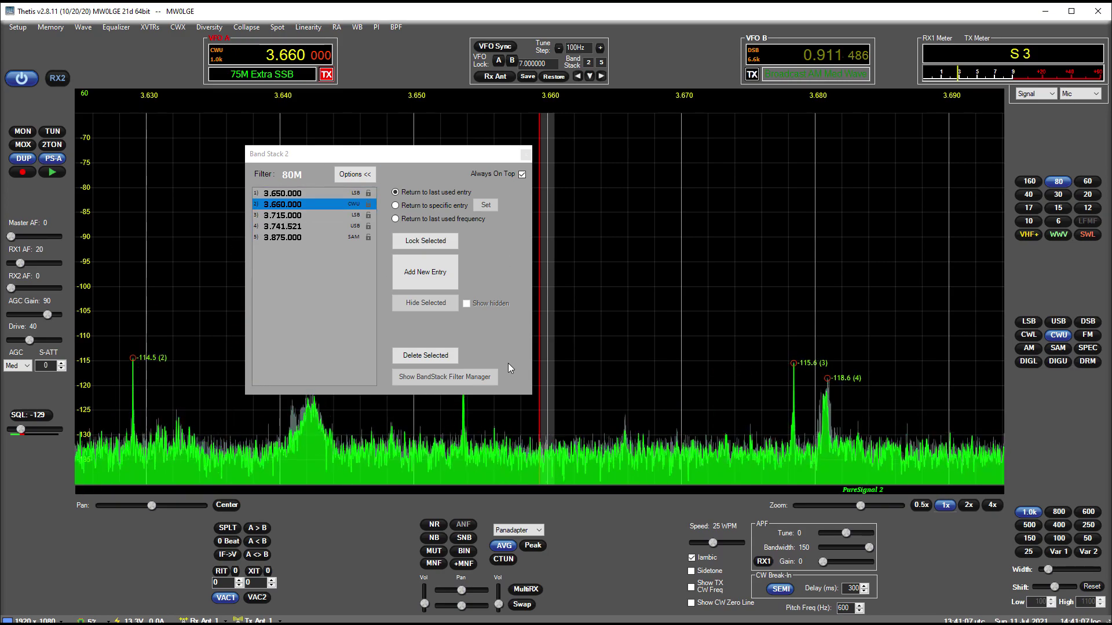
Step: Set the 80M band stack to return to a specific entry and choose 3.741.521 as that entry
click(408, 205)
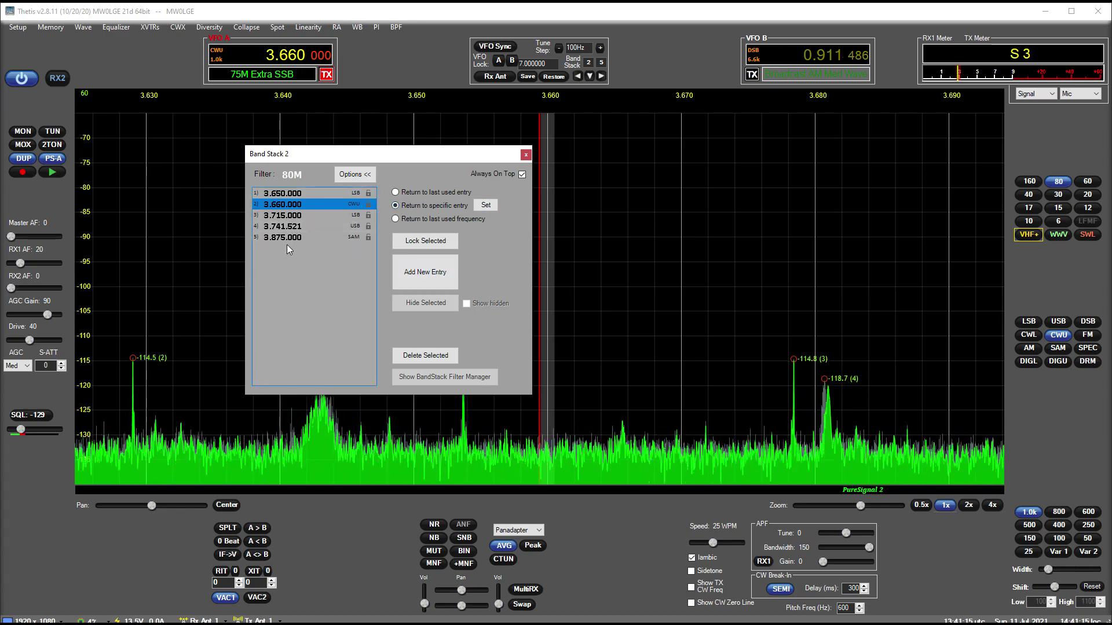
click(341, 226)
click(486, 205)
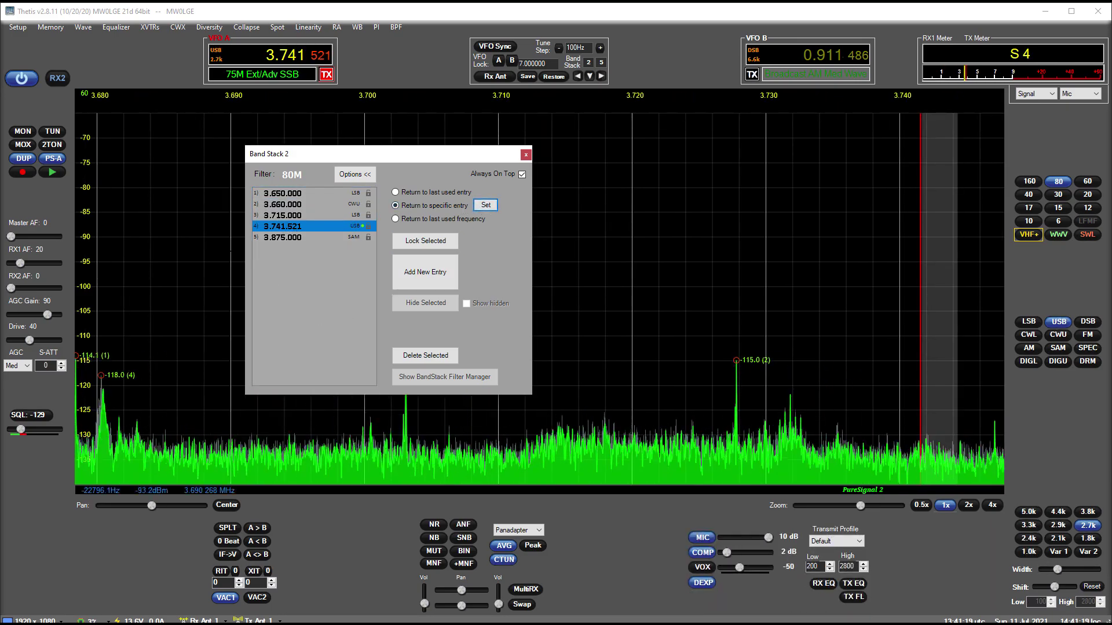
Step: Tune the 3.660.000 entry to 3.660004 MHz, then advance to the 3.715.000 entry and tune it to 3.715003 MHz
click(314, 206)
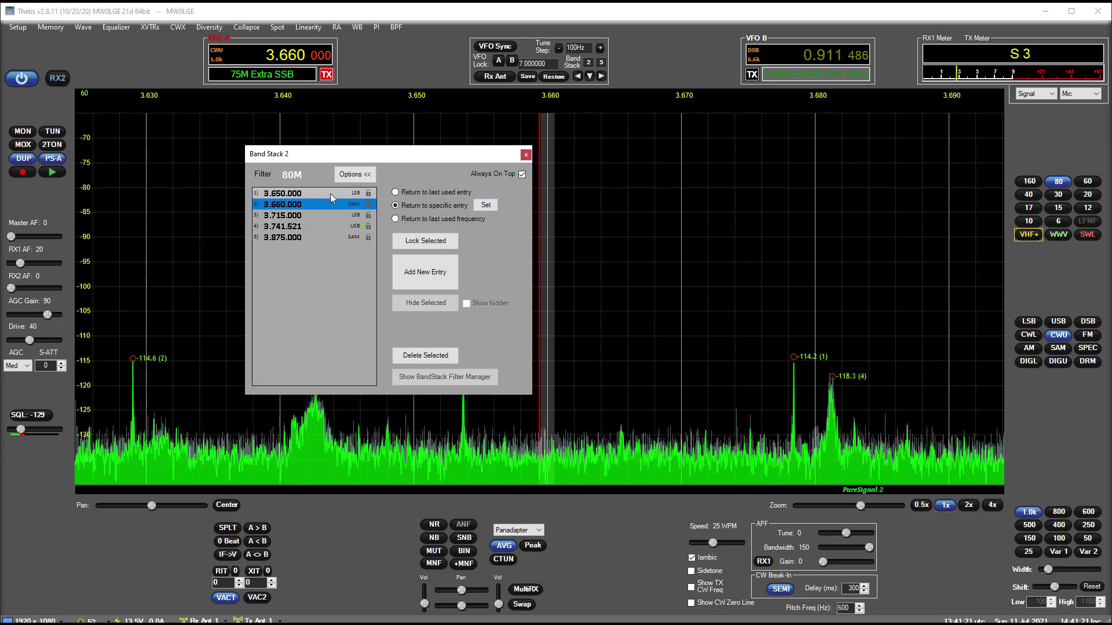
scroll(330, 55, up, 2)
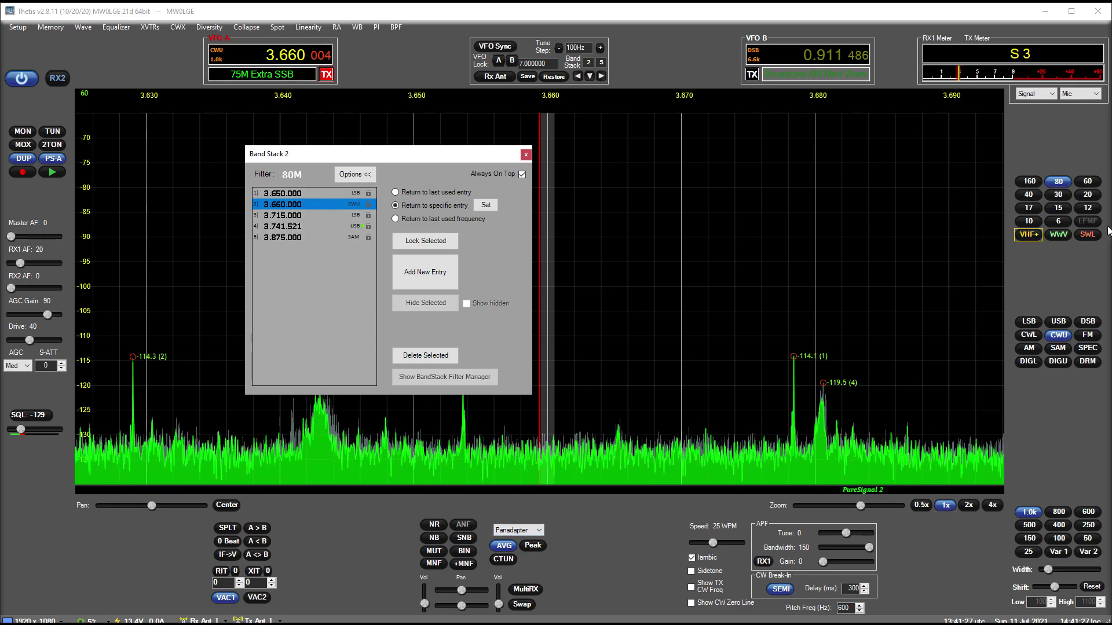
click(1058, 181)
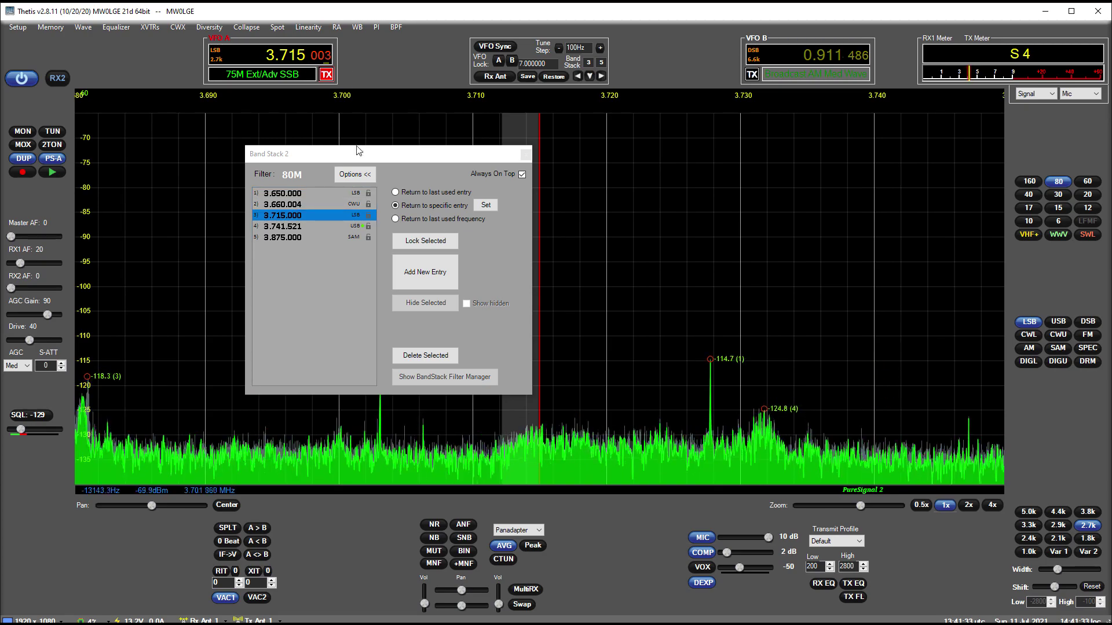
Step: Cycle forward through all the 80M band stack entries until back at 3.715.003
click(1066, 182)
click(1066, 181)
click(1065, 182)
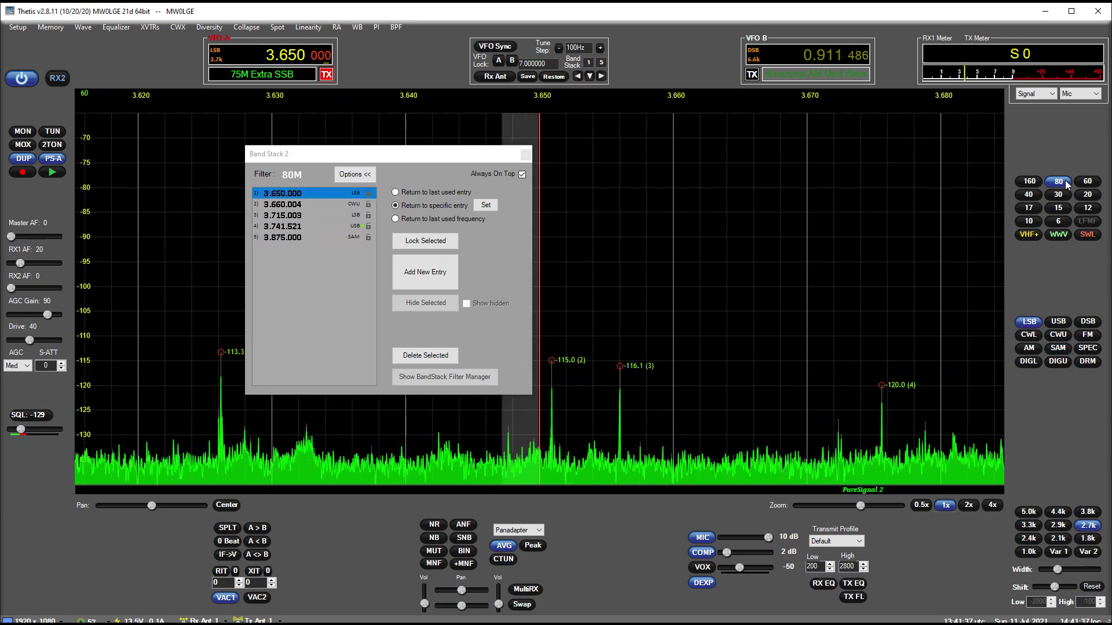
click(1065, 181)
click(1065, 181)
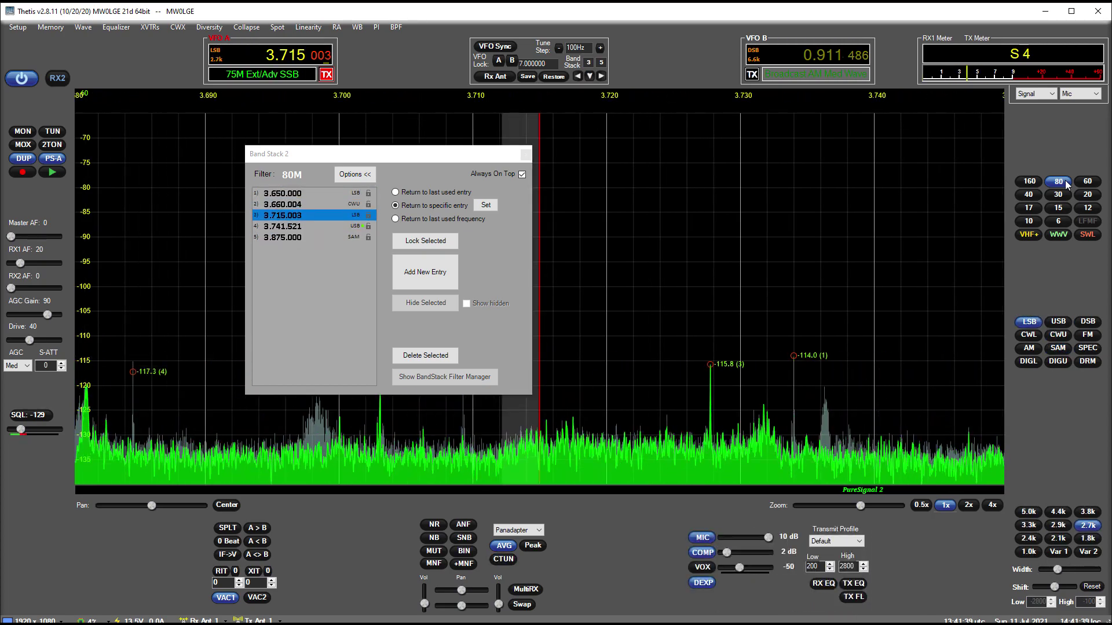
Step: Cycle backward through all the 80M band stack entries until back at 3.715.003
shift+click(1065, 181)
shift+click(1065, 182)
shift+click(1065, 181)
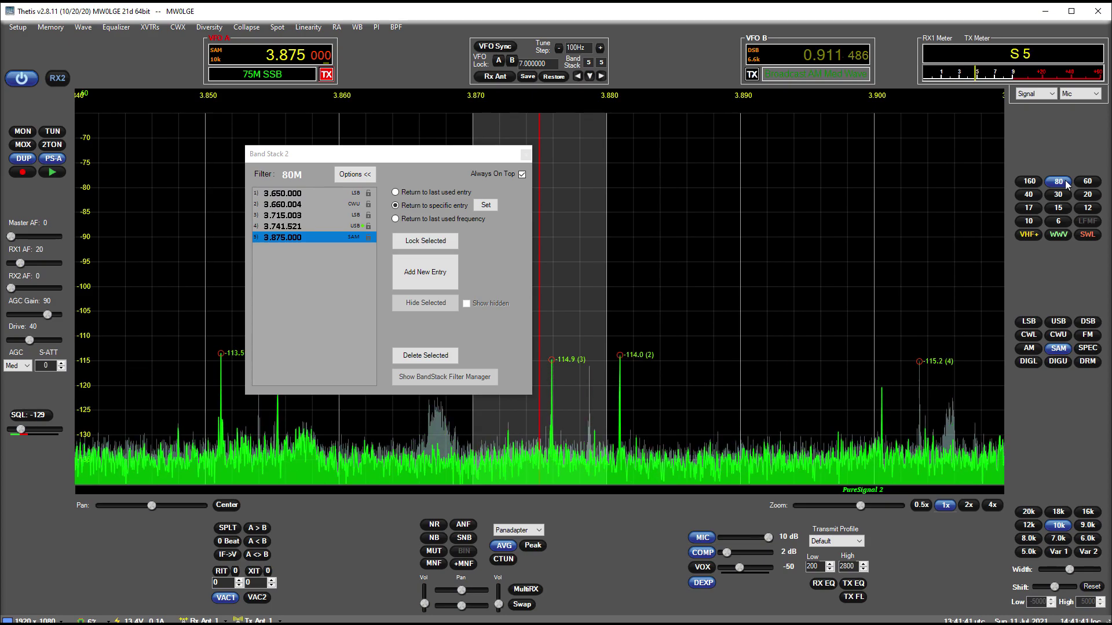
shift+click(1065, 181)
shift+click(1065, 181)
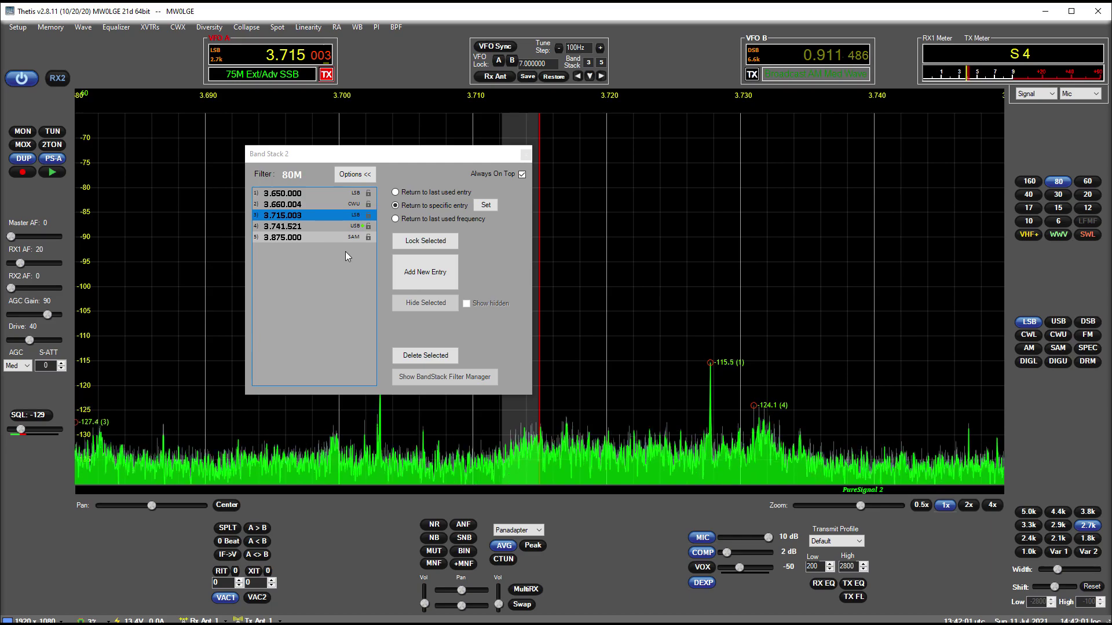
Step: Make 3.660.004 the specific return entry for 80M and test it by going from the 3.741.521 entry to 40 m and back
click(310, 204)
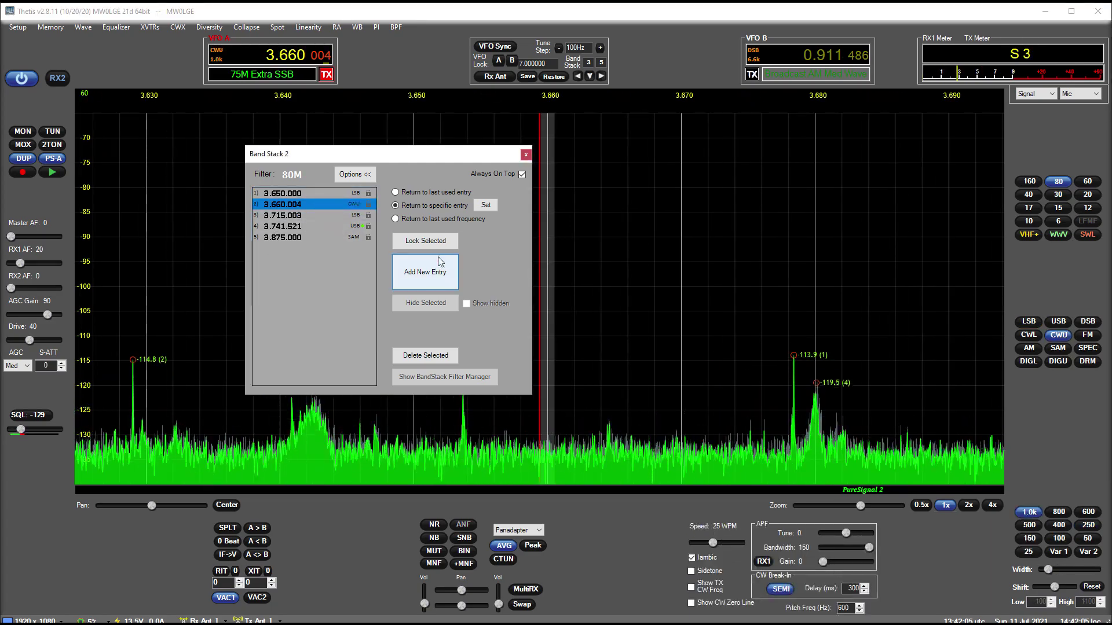
click(491, 208)
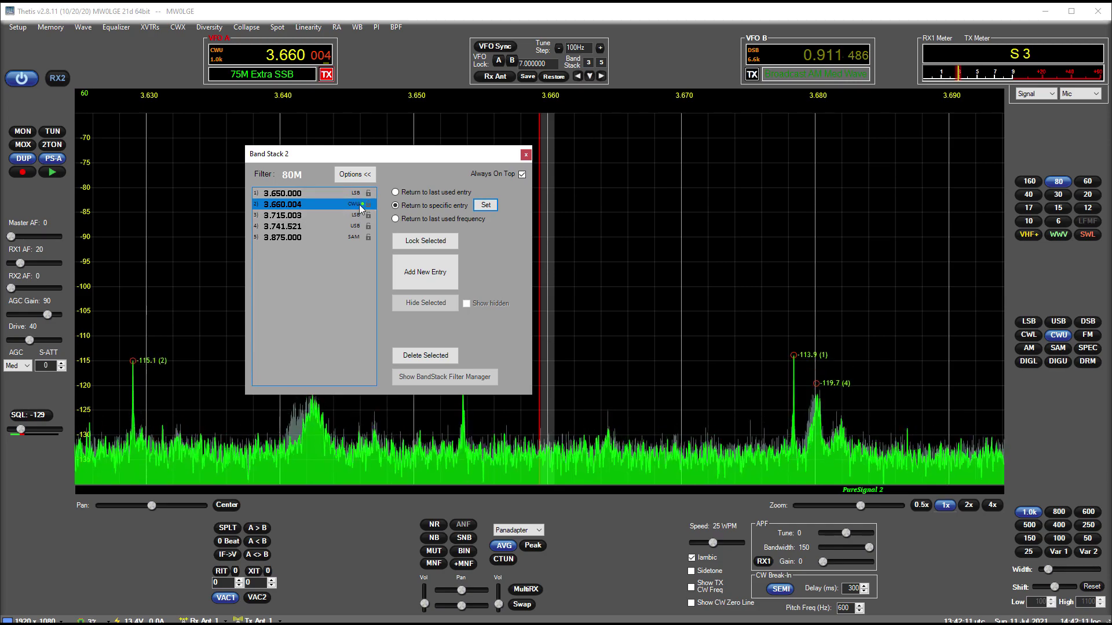
click(314, 227)
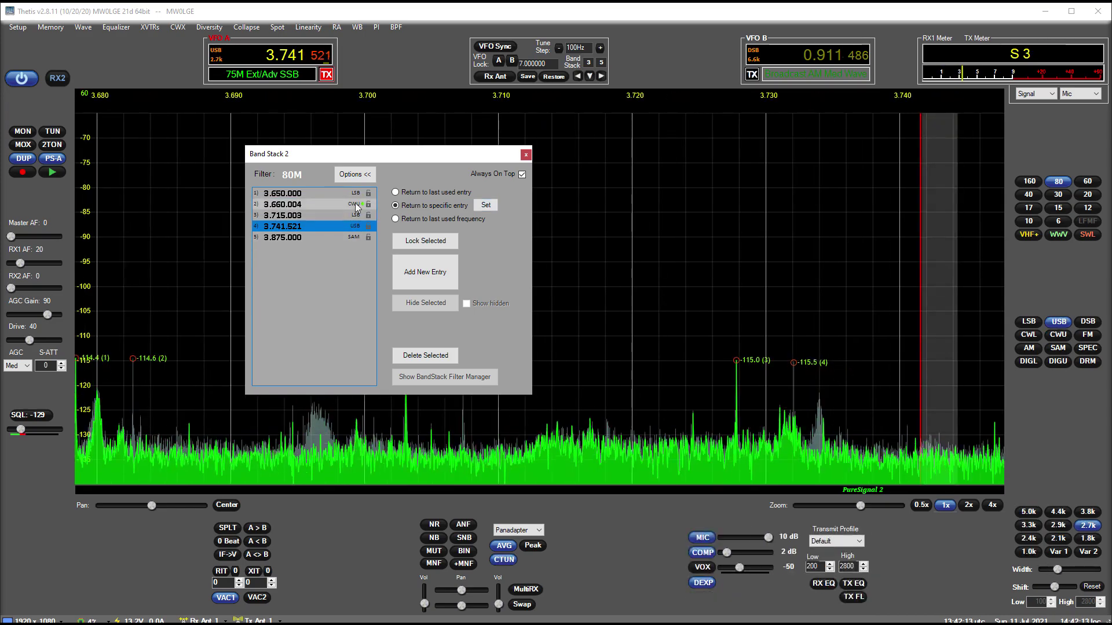
click(1028, 196)
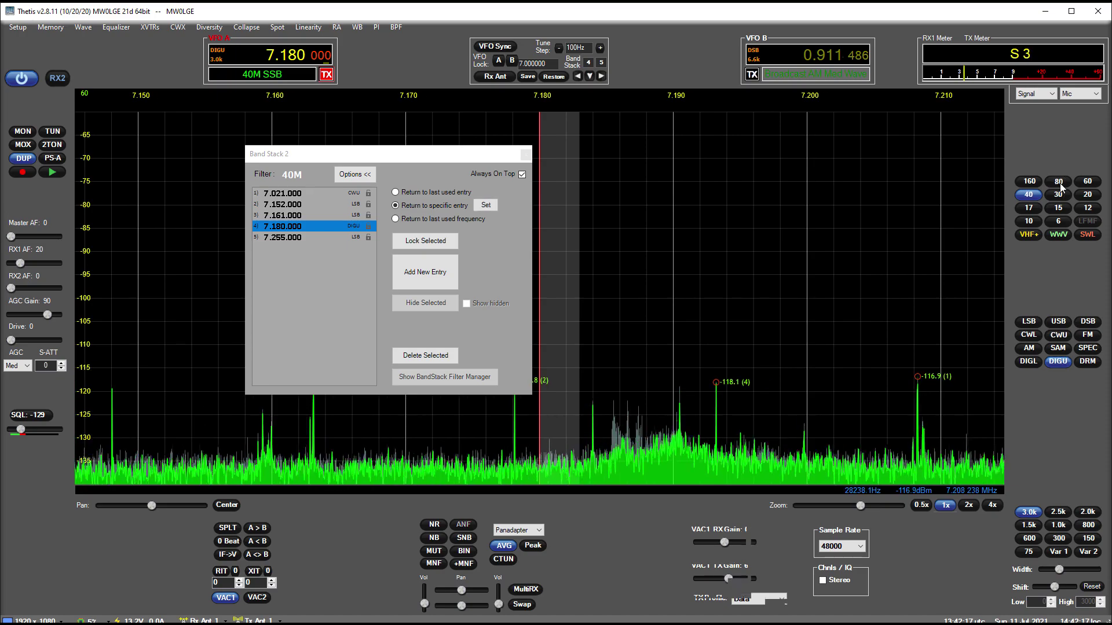
click(1060, 182)
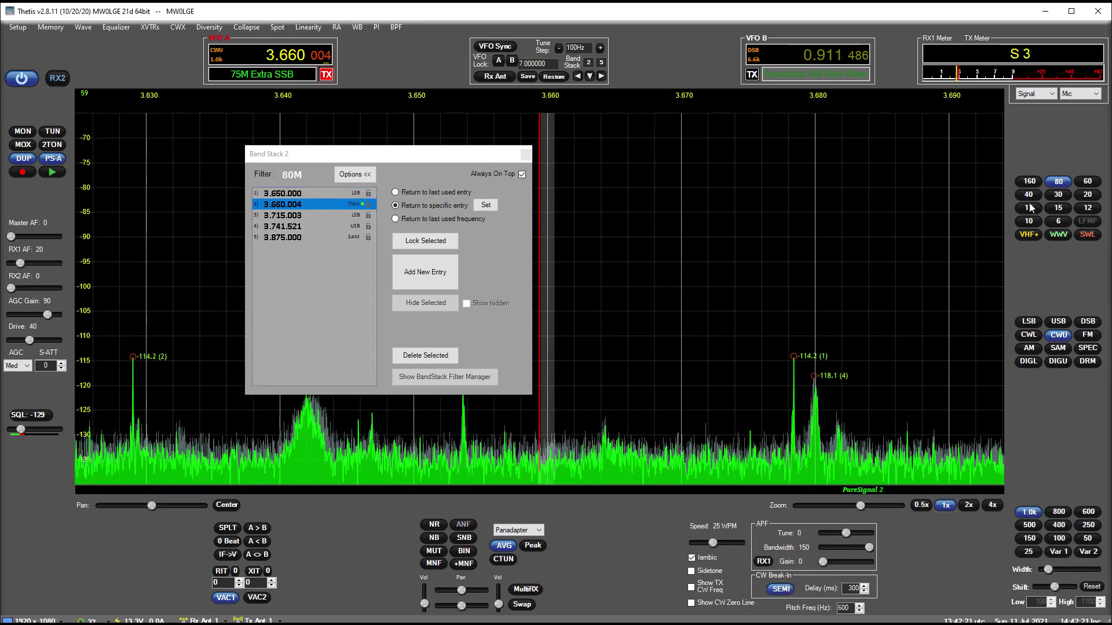
Step: Advance from the 3.660.004 entry to 3.875.000, switch to 40 m and return to 80 m
click(1061, 182)
click(1061, 182)
click(1061, 182)
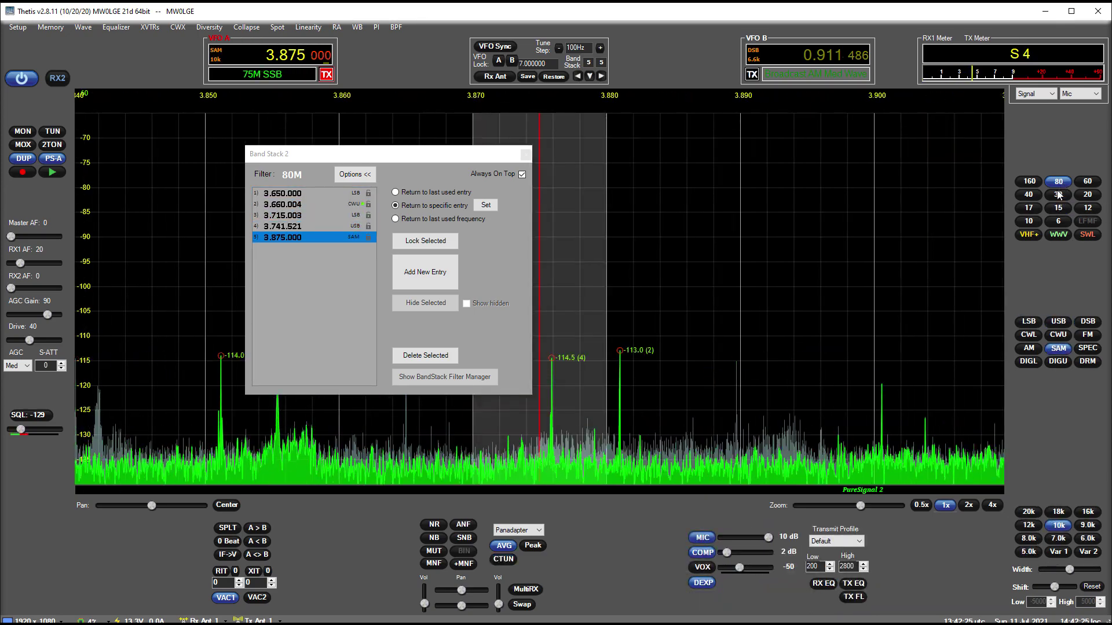
click(1032, 194)
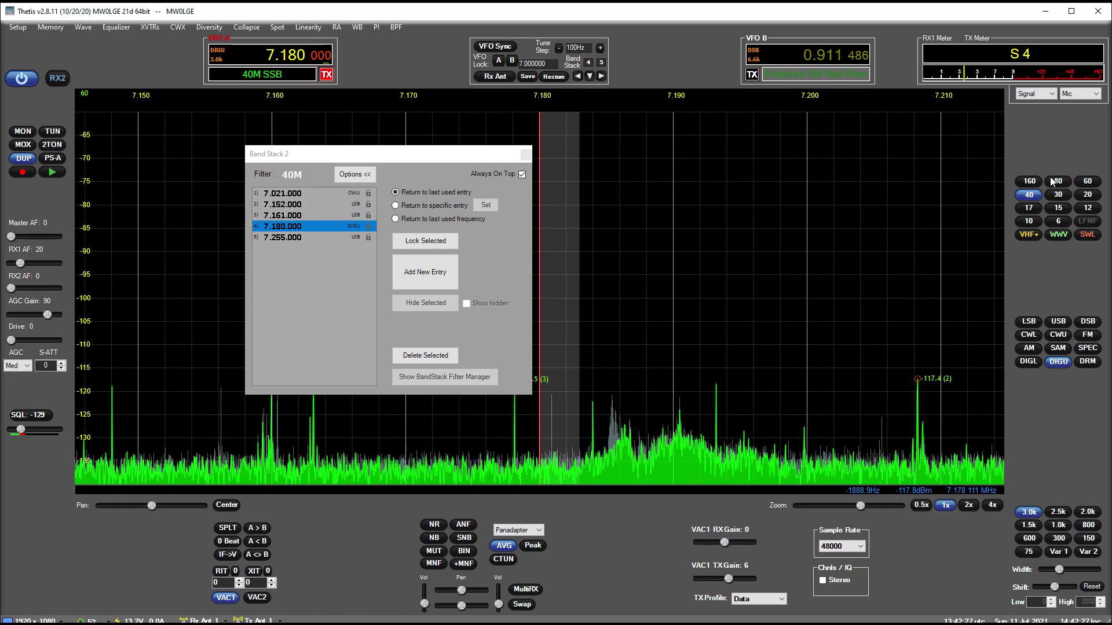
click(1051, 178)
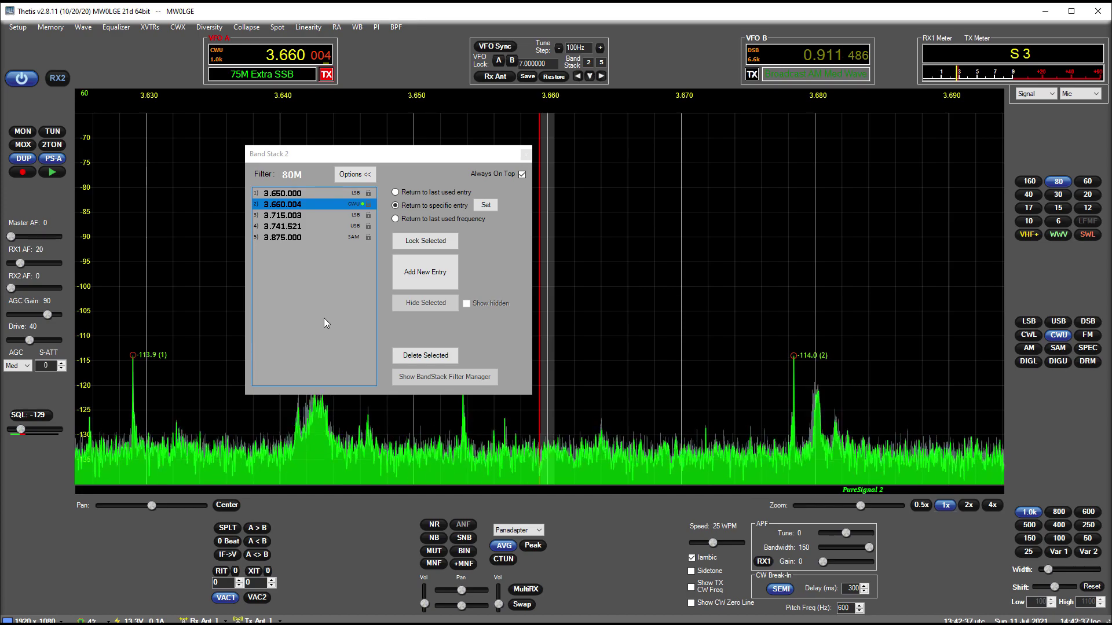
Step: Set the WWV band stack to return specifically to its 10.000.000 entry, and test it by switching to 40 m and back
click(1059, 234)
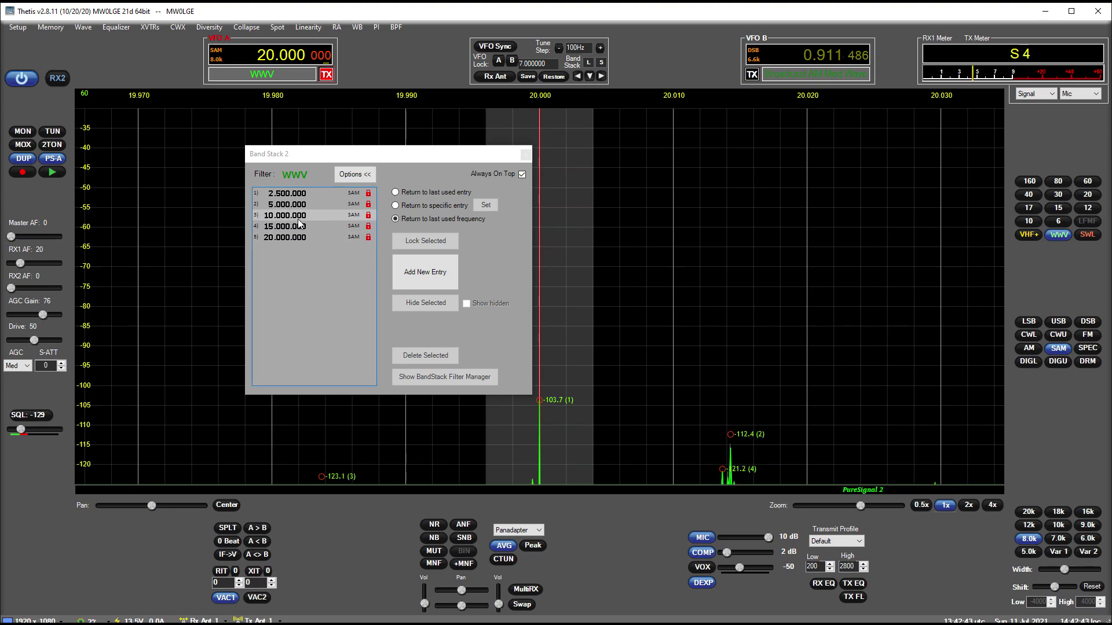
click(298, 219)
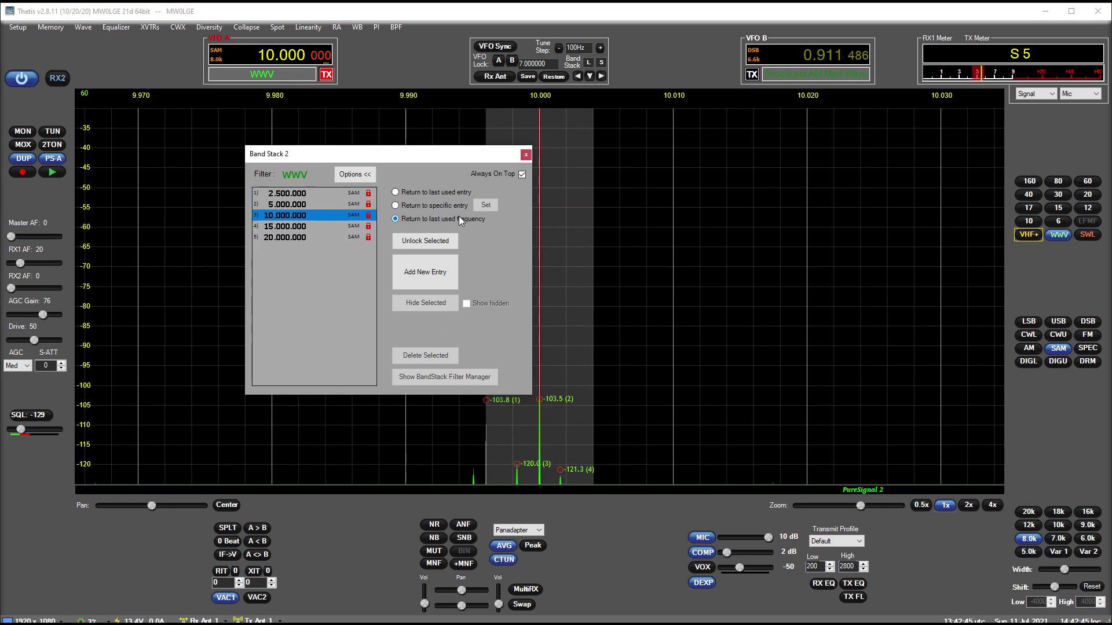
click(421, 204)
click(490, 206)
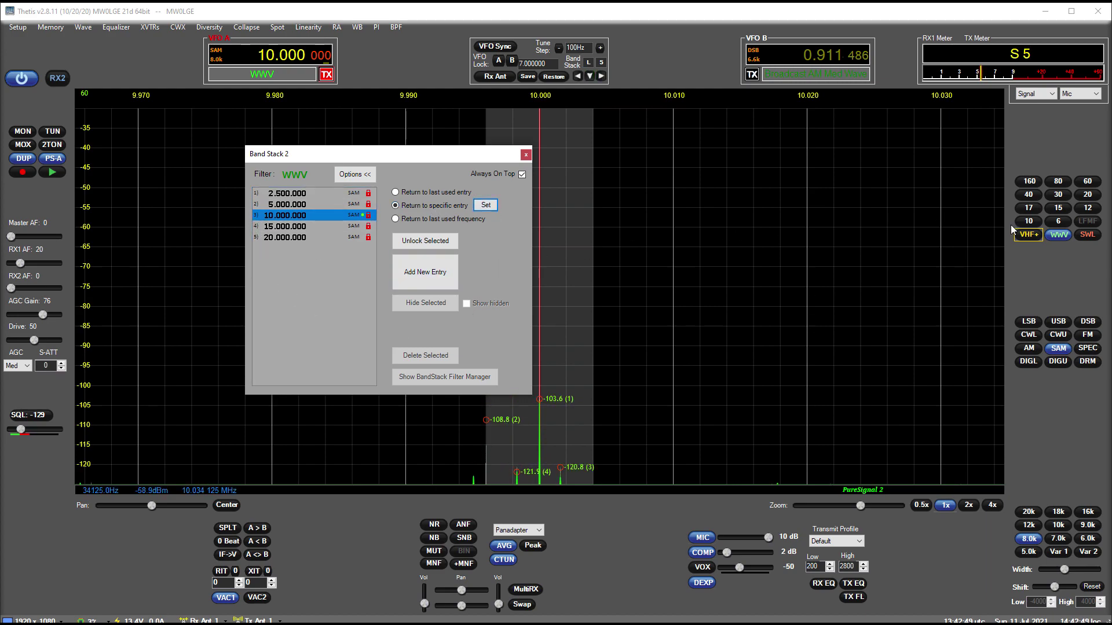
click(1029, 196)
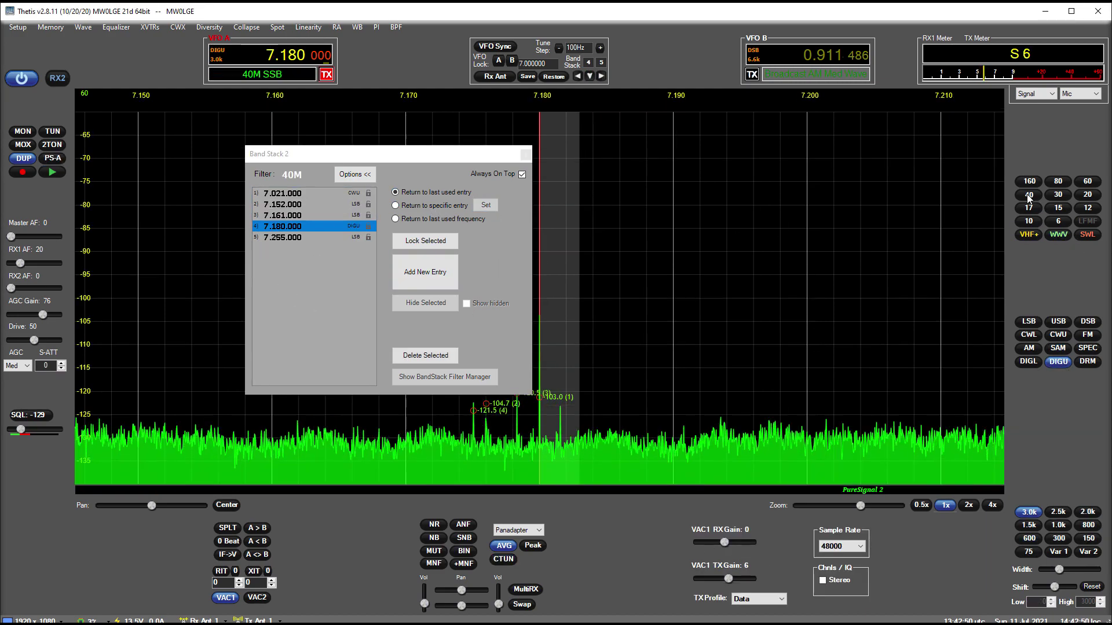
click(1060, 234)
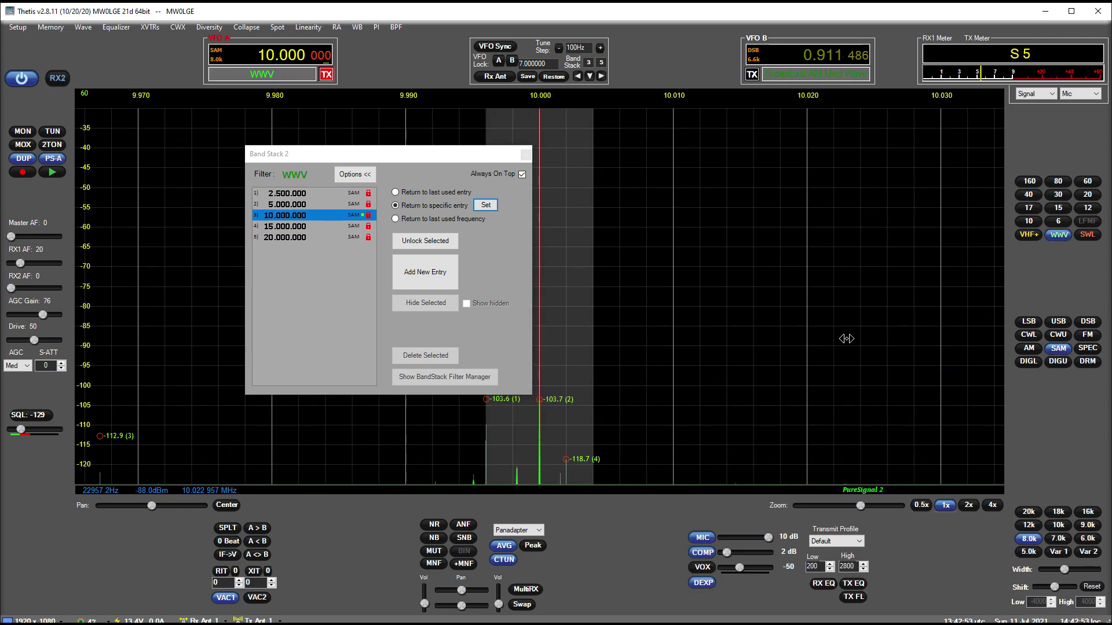
Step: Switch to 80 m, set its band stack to return to the last used frequency and enable CTUN
click(1047, 182)
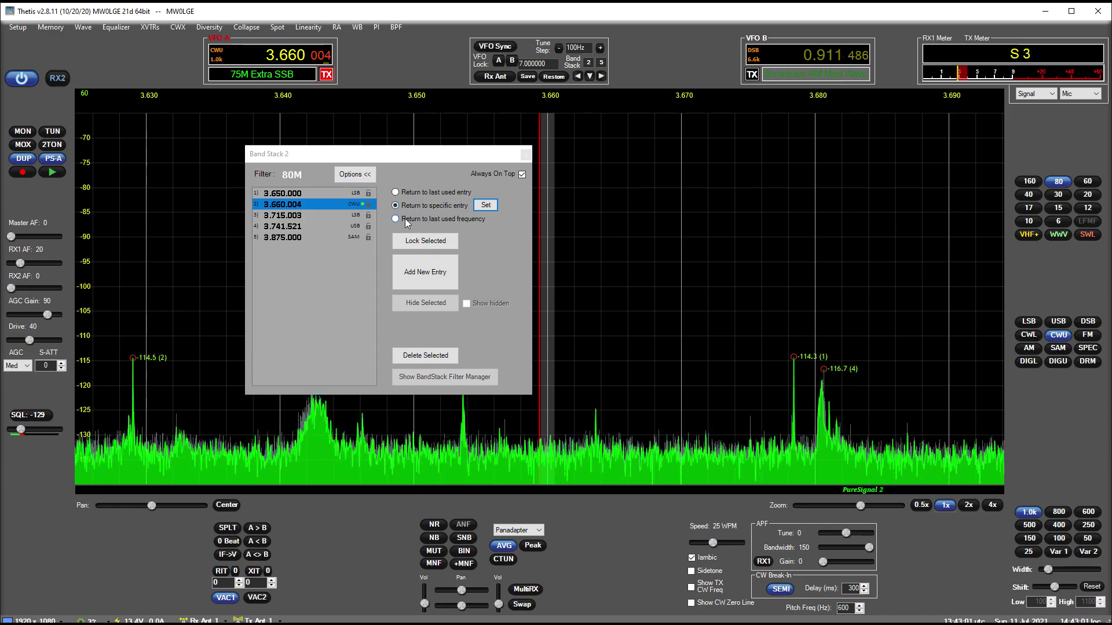
click(406, 221)
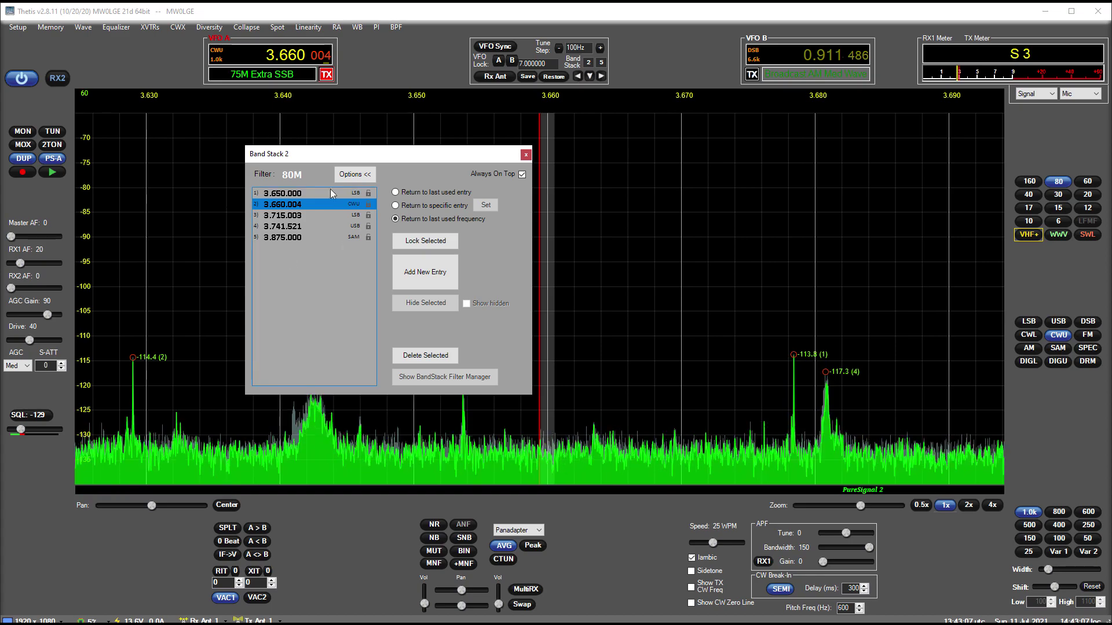
click(504, 559)
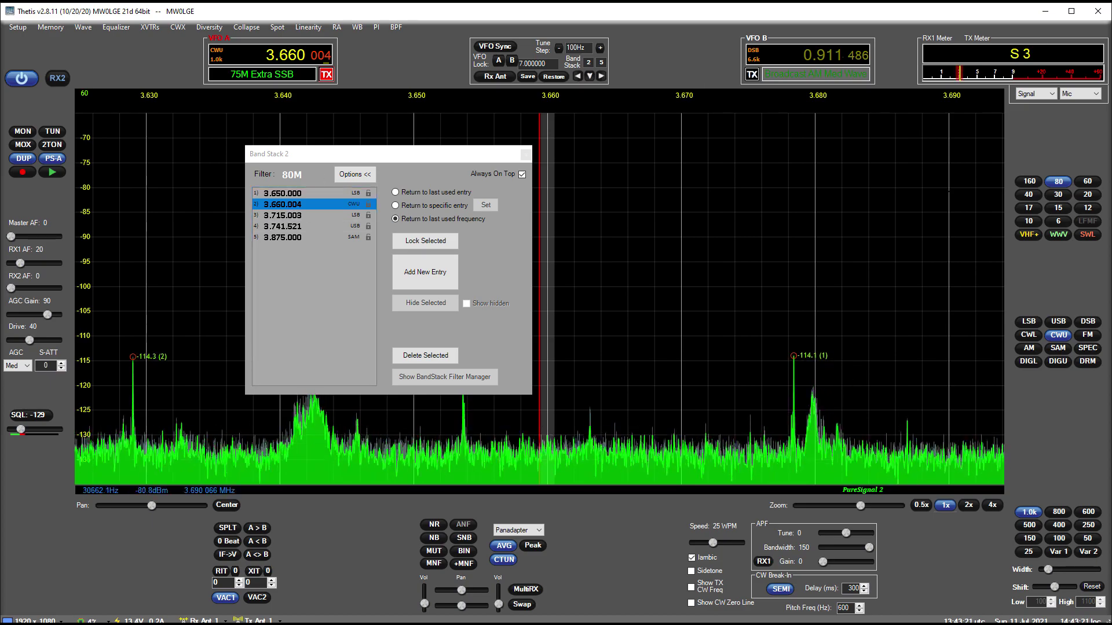
Step: Tune from the 3.660.004 entry to 3.670 MHz on the panadapter, switch to 40 m and return to 80 m
click(294, 201)
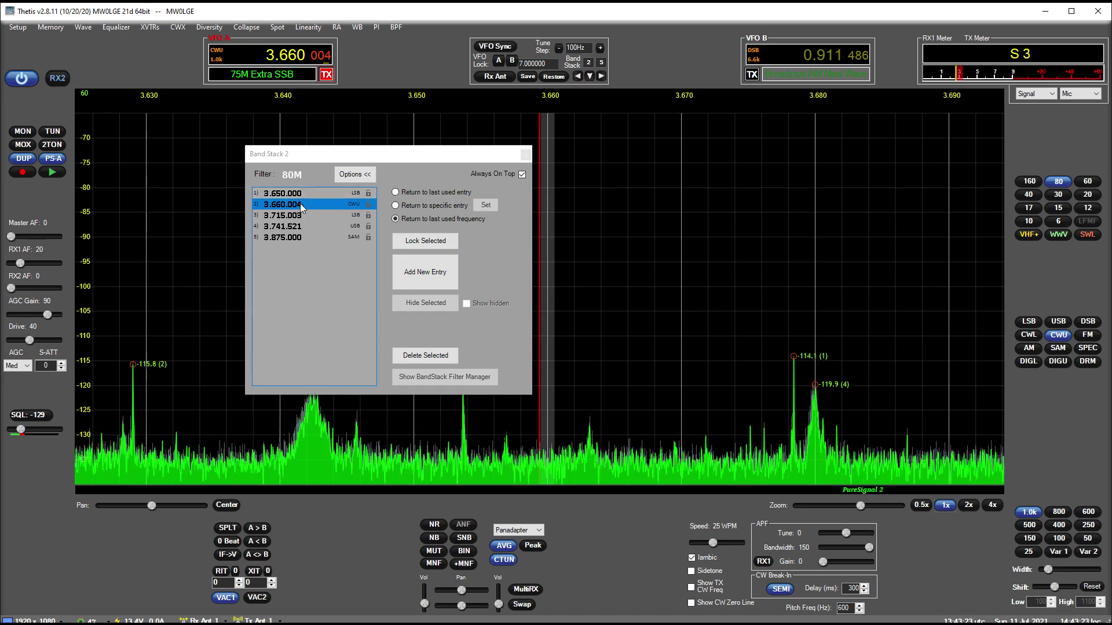
drag(546, 287, 682, 290)
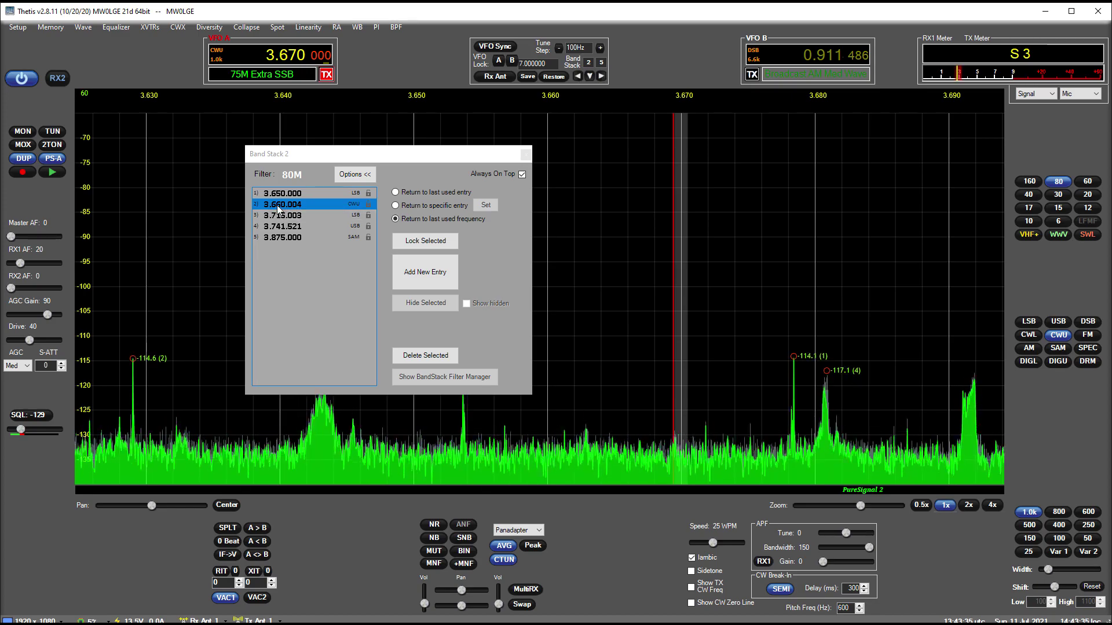
click(1029, 196)
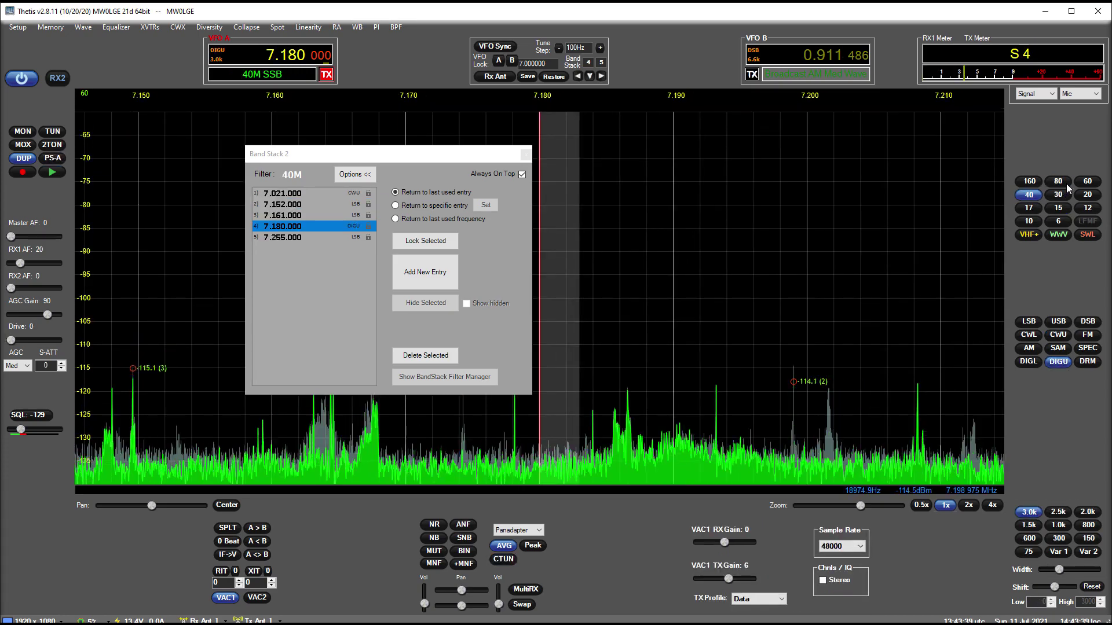
click(1060, 182)
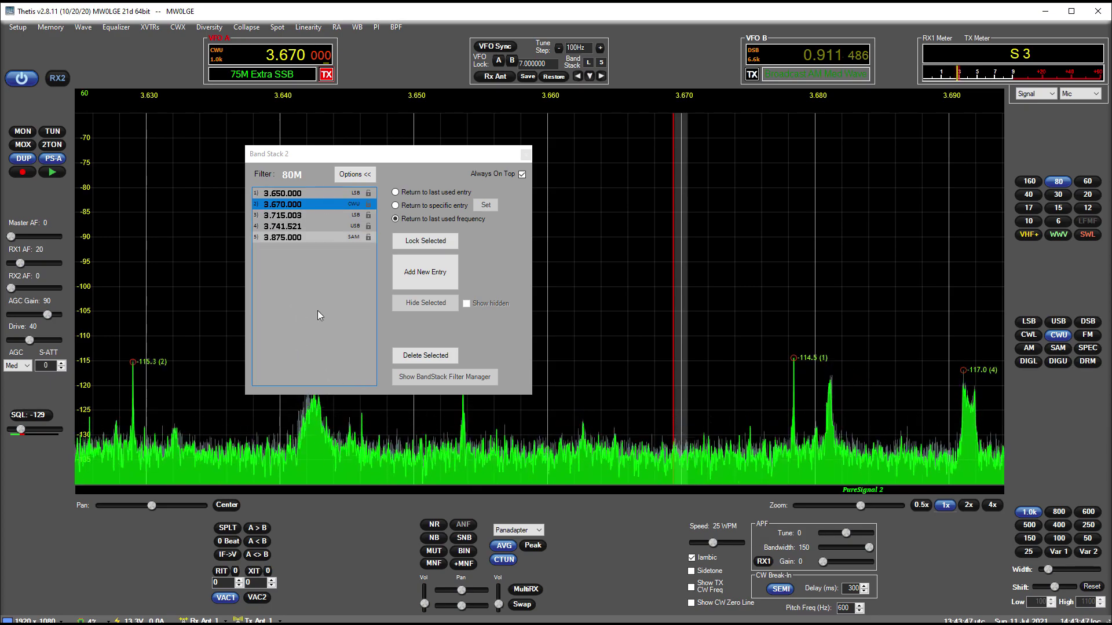
Step: Lock all five 80M band stack entries: 3.650.000, 3.670.000, 3.715.003, 3.741.521 and 3.875.000
click(300, 193)
click(425, 242)
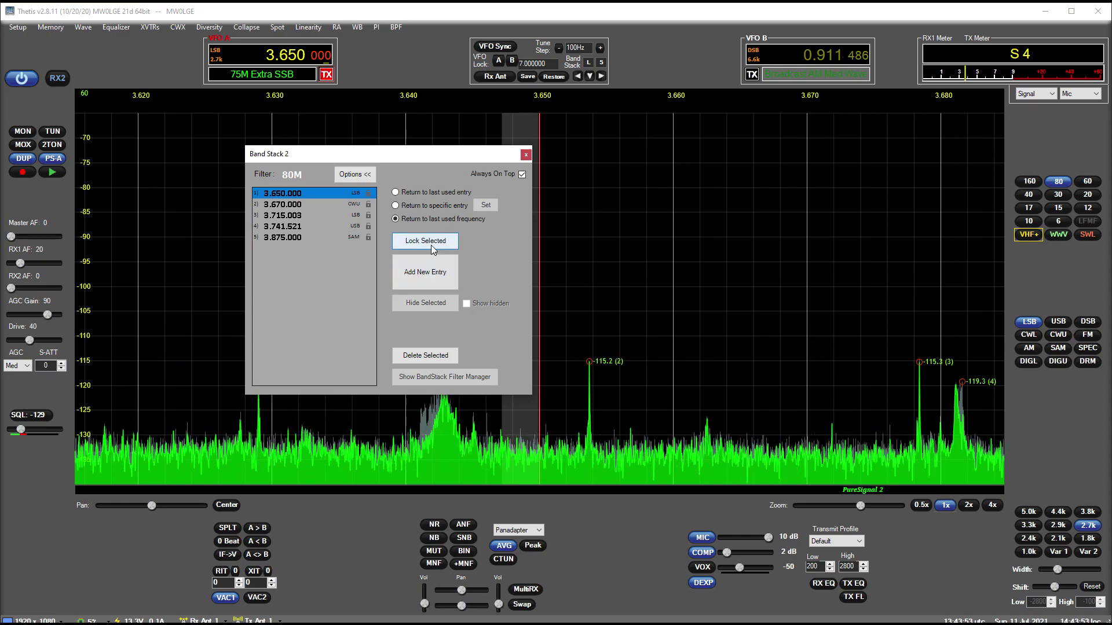
click(328, 207)
click(425, 240)
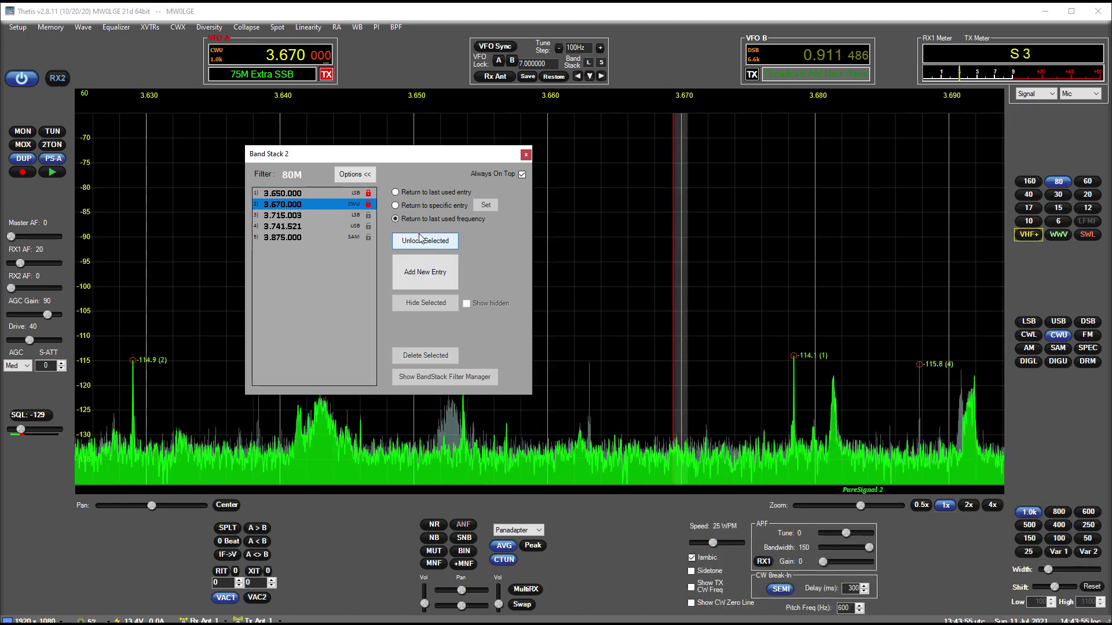
click(312, 215)
click(407, 241)
click(312, 227)
click(425, 241)
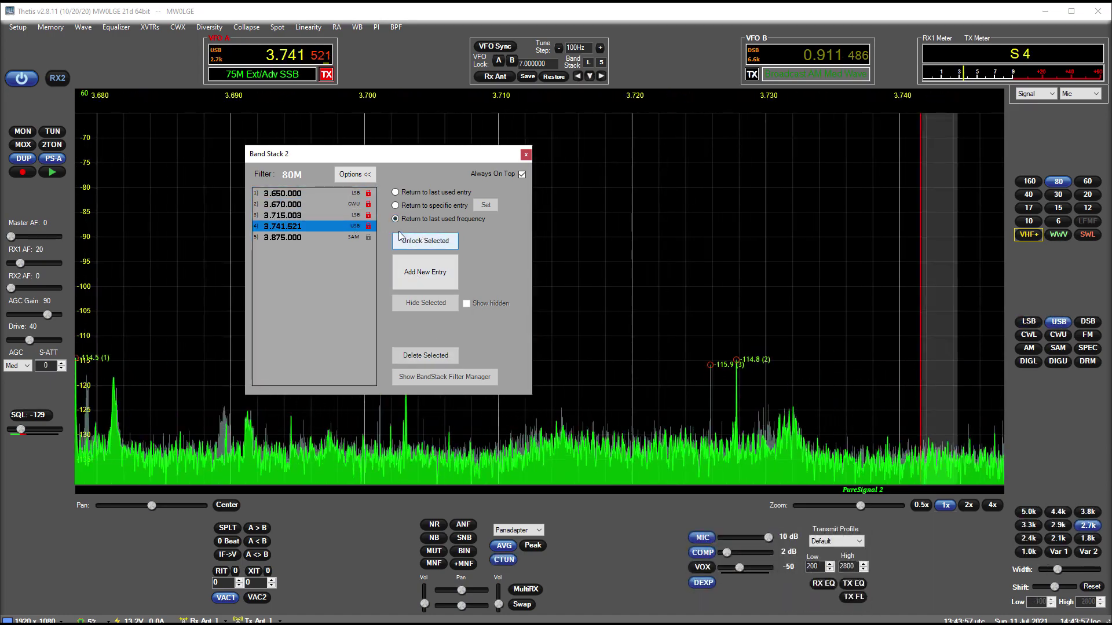
click(330, 237)
click(434, 243)
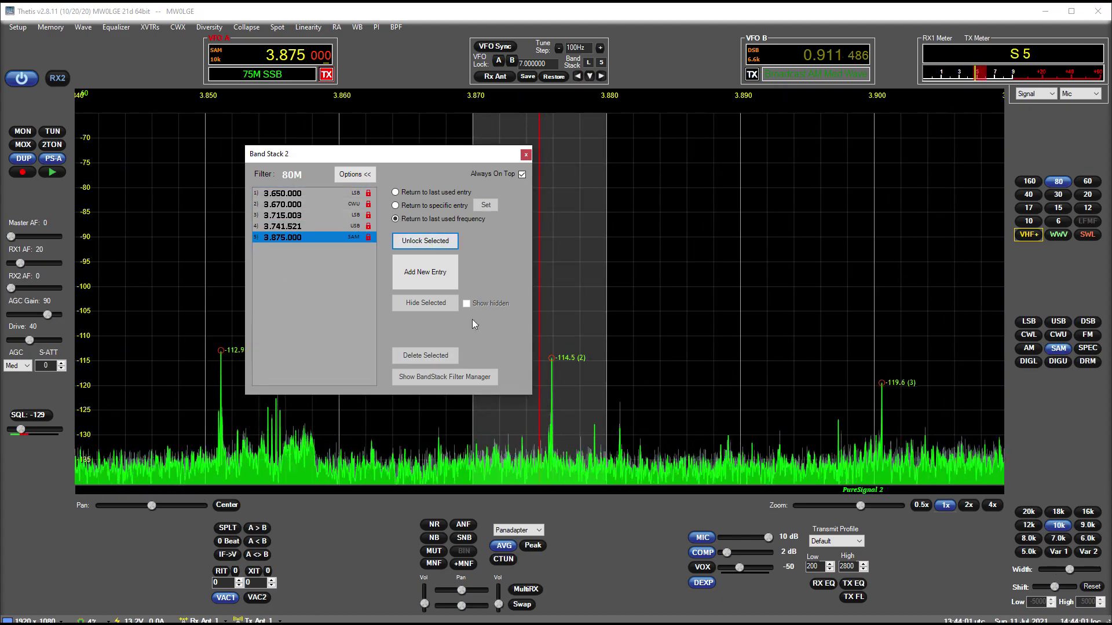
Step: Recall the locked 3.715.003 entry from the 80M band stack and enable CTUN
click(308, 214)
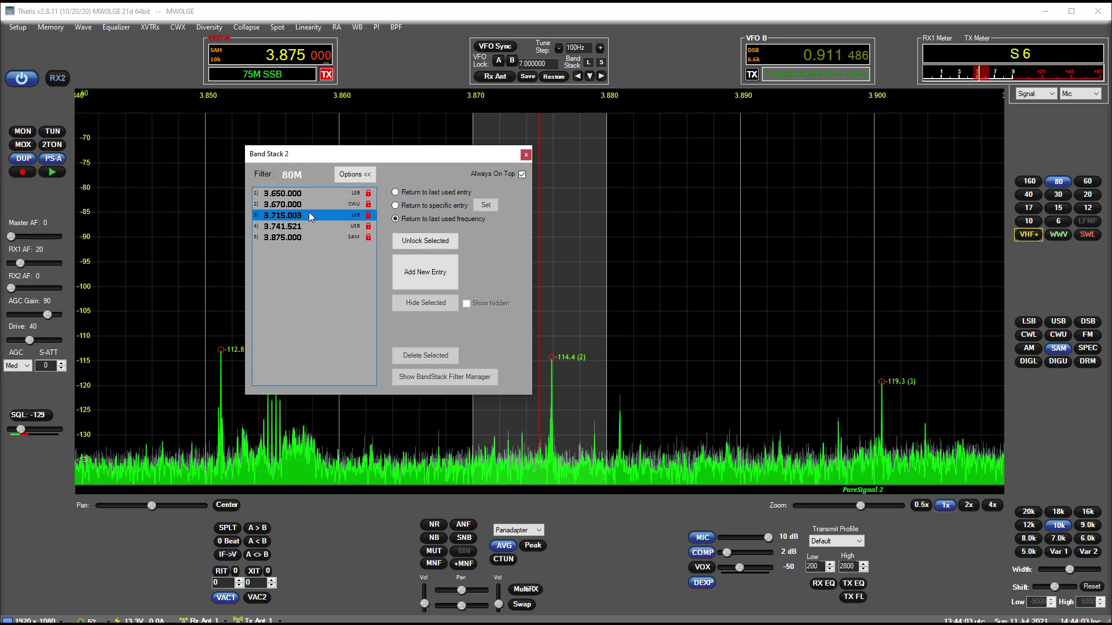
drag(400, 158, 290, 165)
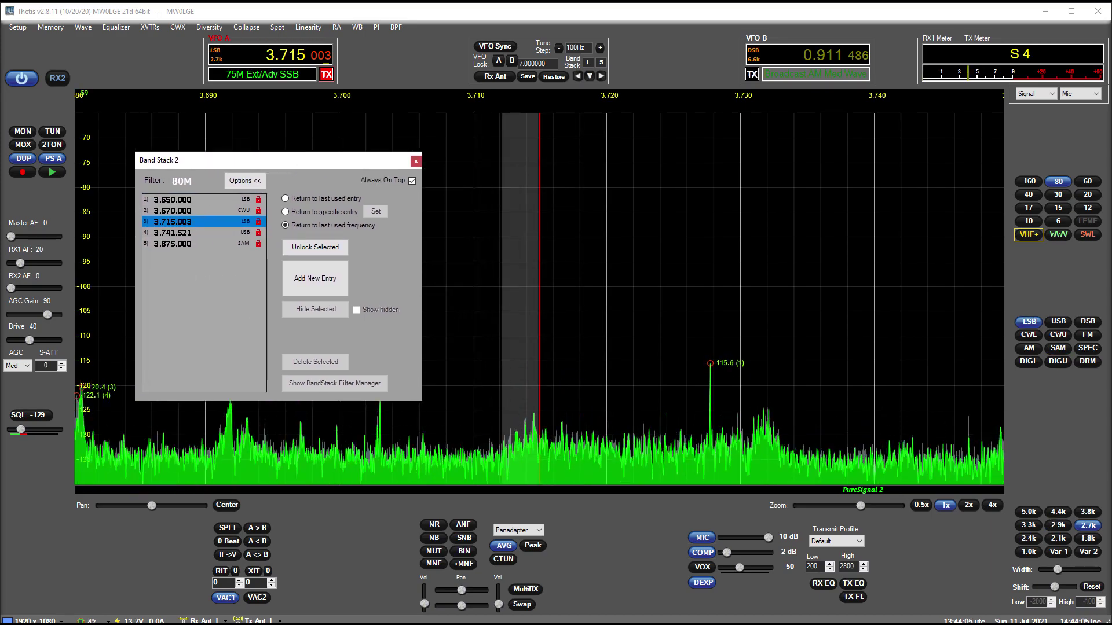
click(503, 560)
Step: Tune VFO A to 3.740.000 MHz with a wider panadapter span, and test it by switching to 40 m and back to 80 m
click(874, 310)
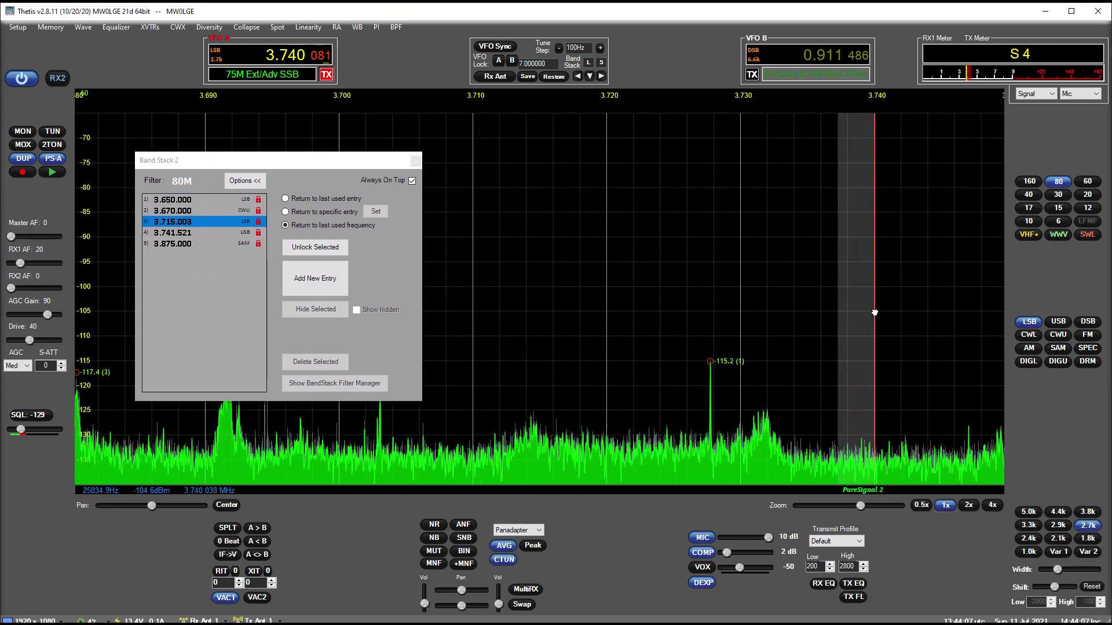
scroll(323, 56, down, 3)
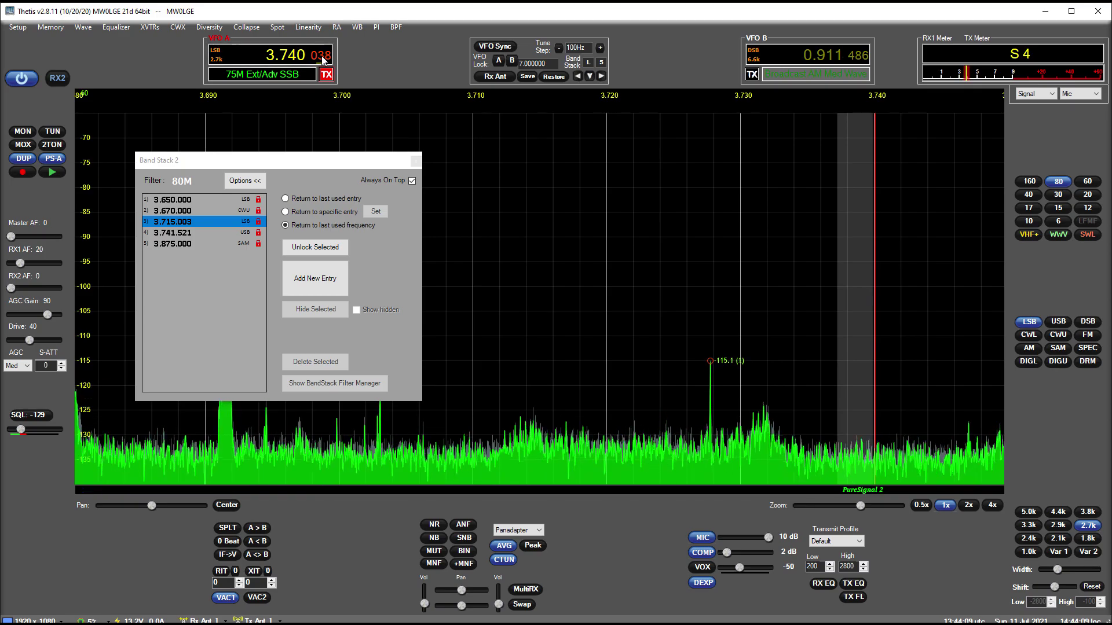
scroll(325, 54, down, 8)
drag(861, 502, 840, 506)
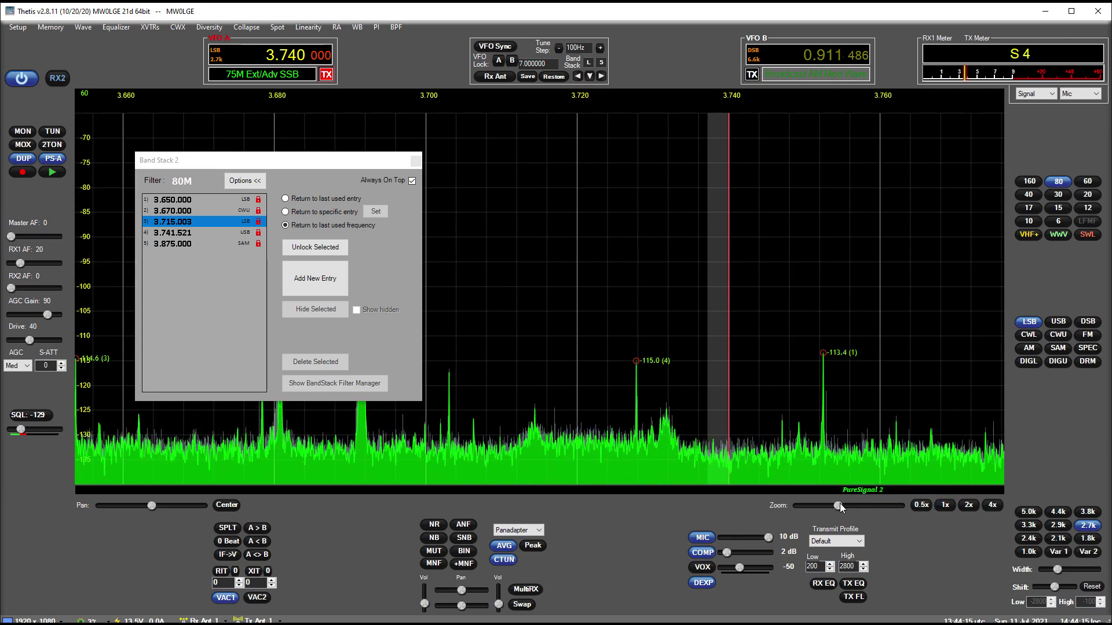
click(1028, 196)
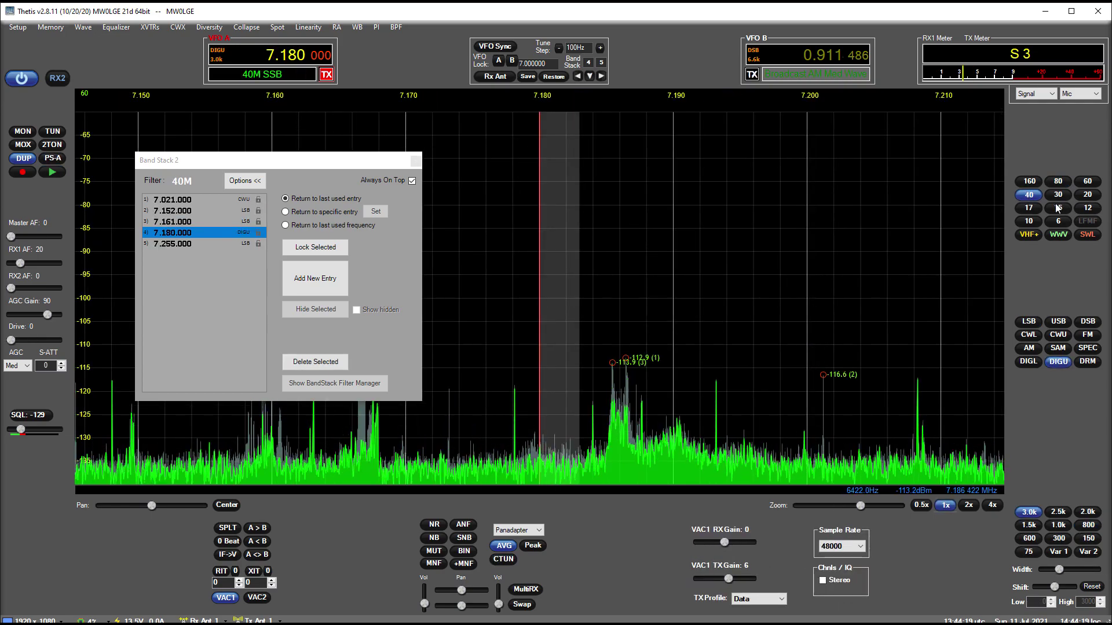
click(1062, 183)
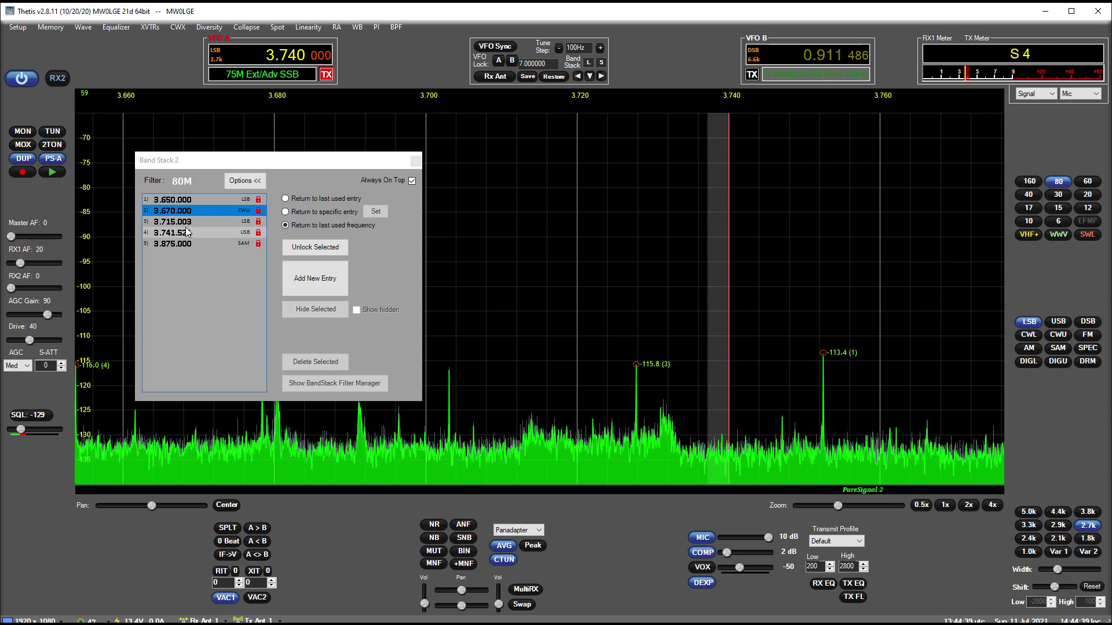
Step: Cycle repeatedly through the five locked 80M band stack entries, ending on the 3.715.003 entry
click(1065, 180)
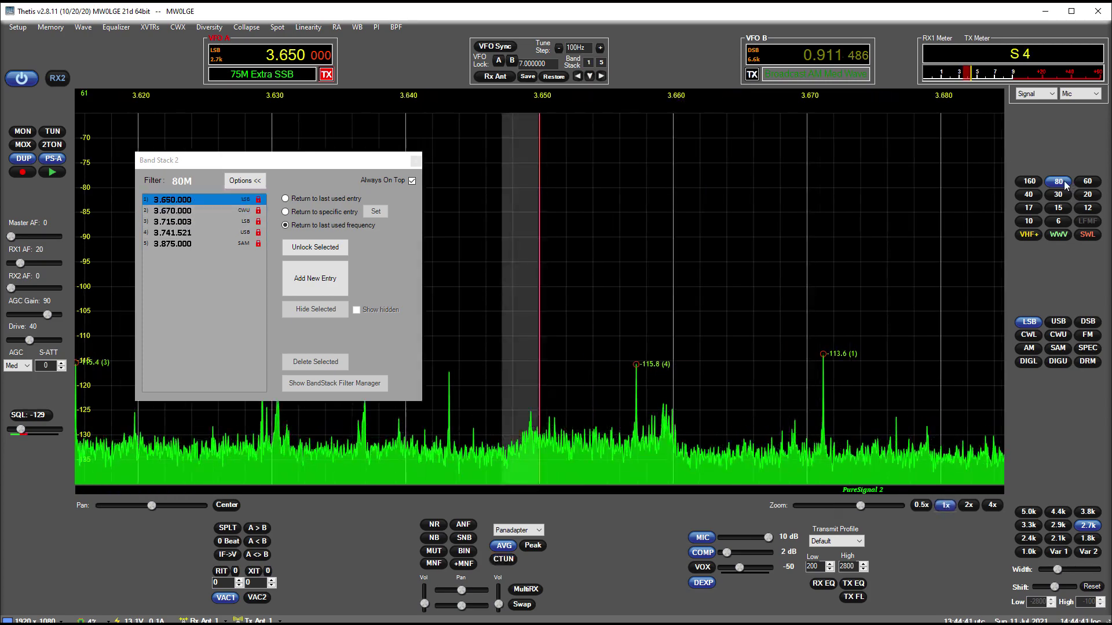
click(1064, 181)
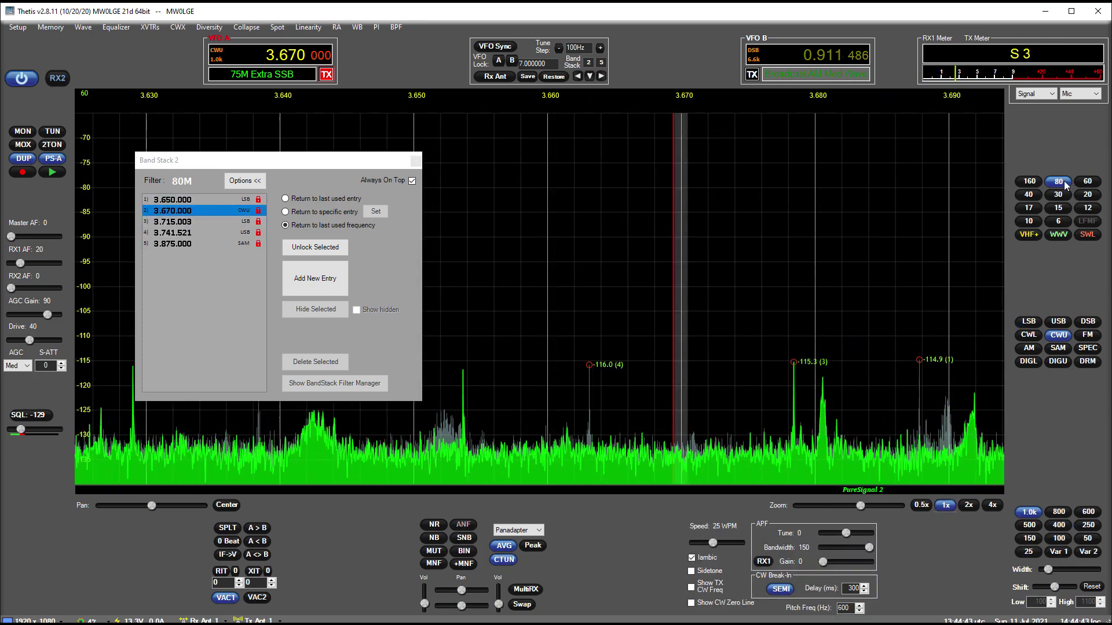
click(1064, 181)
click(1064, 181)
click(1065, 180)
click(1064, 181)
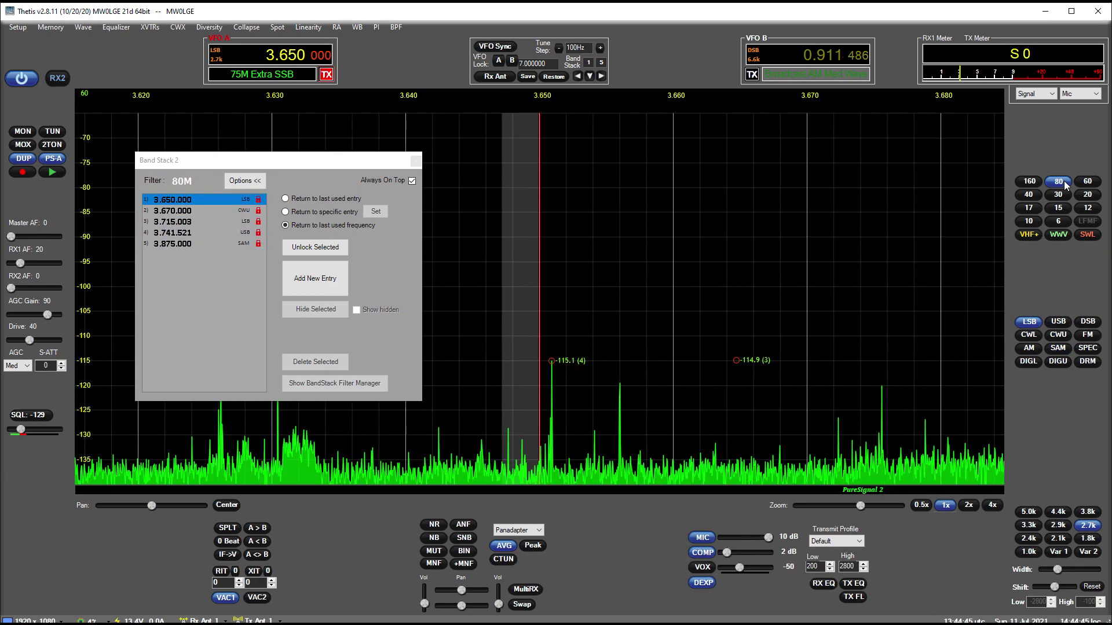
click(1065, 181)
click(1065, 181)
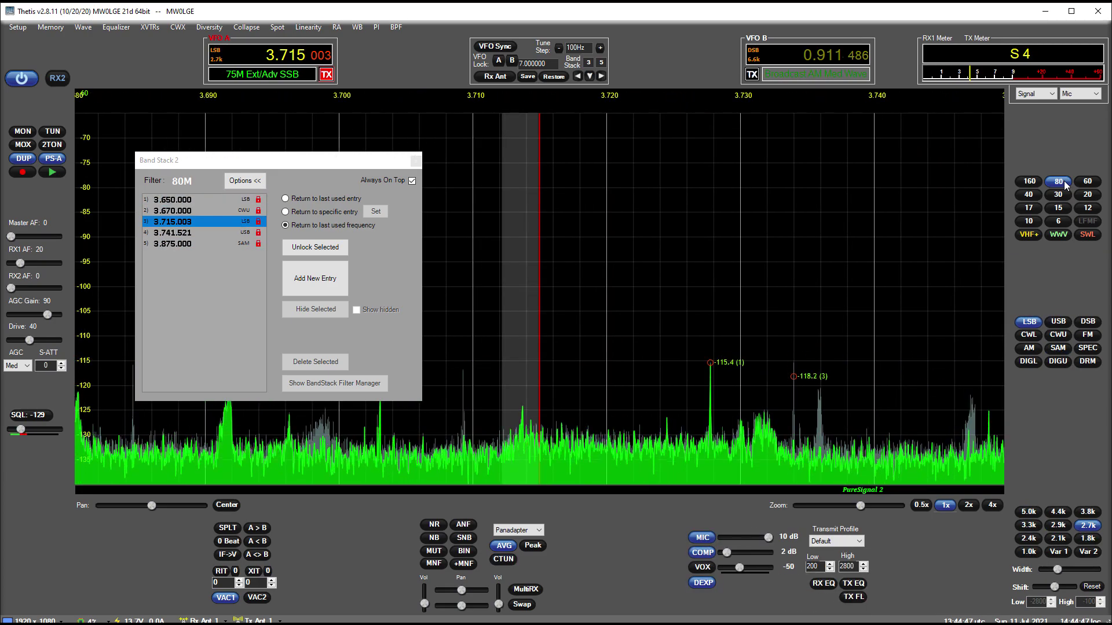
click(1064, 181)
click(1064, 181)
click(1065, 181)
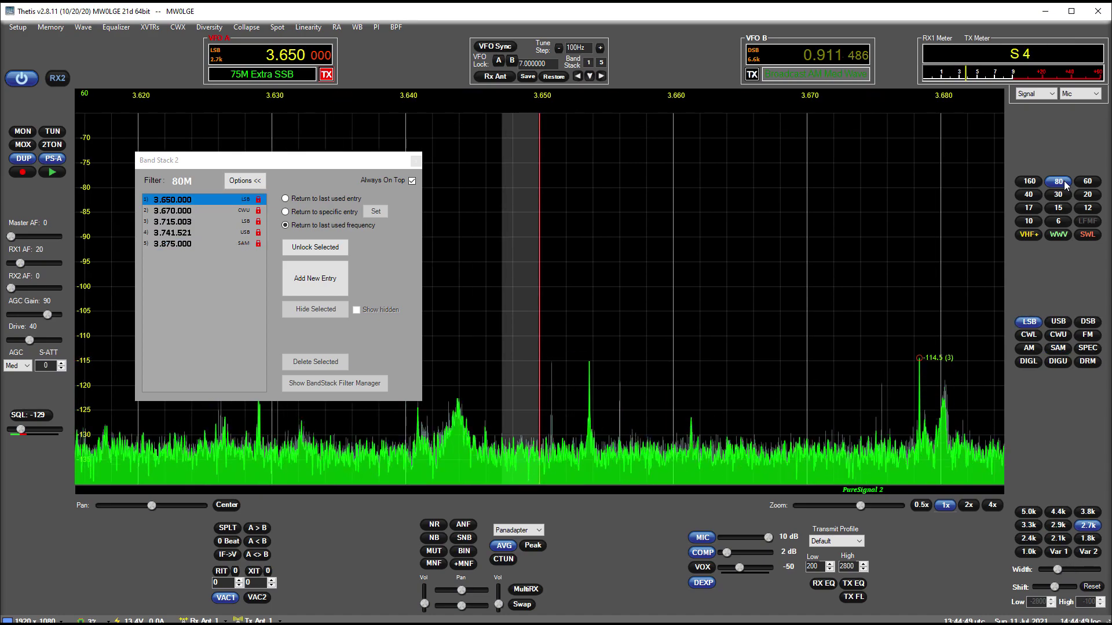
click(1064, 181)
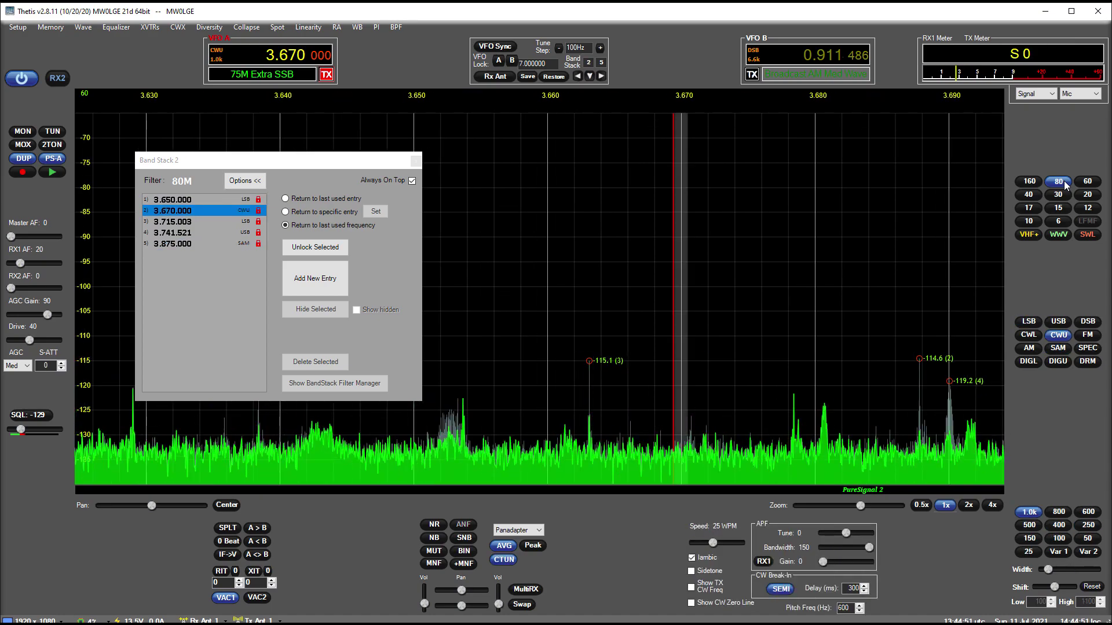
click(1065, 181)
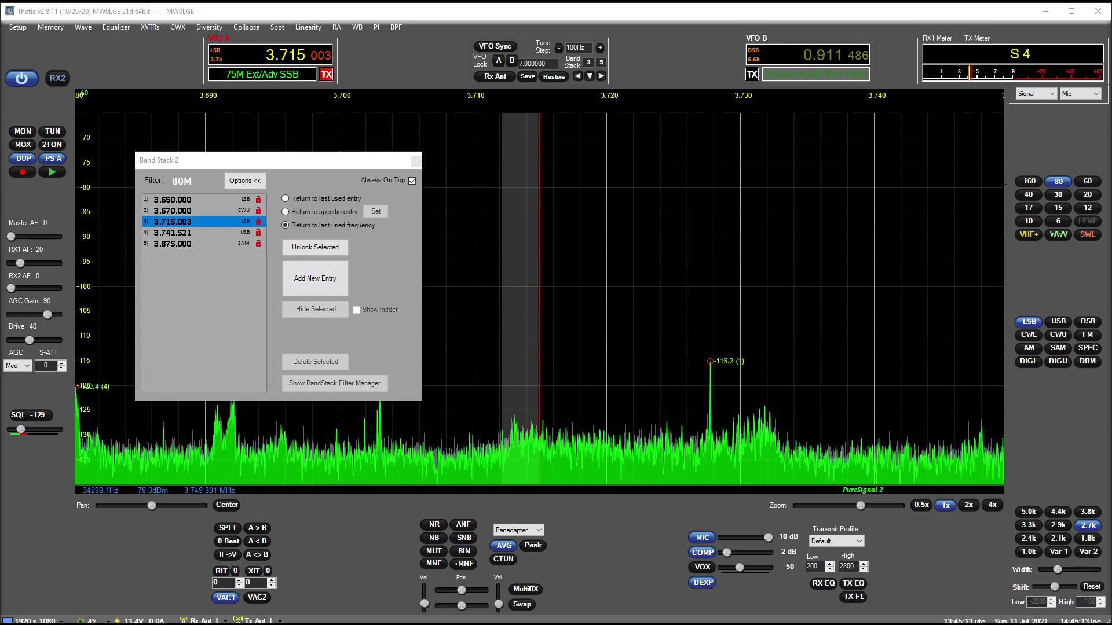
Step: Switch to 40 m and on to the VHF bands, comparing the band stacks of transverter bands 0 and 1
click(1037, 194)
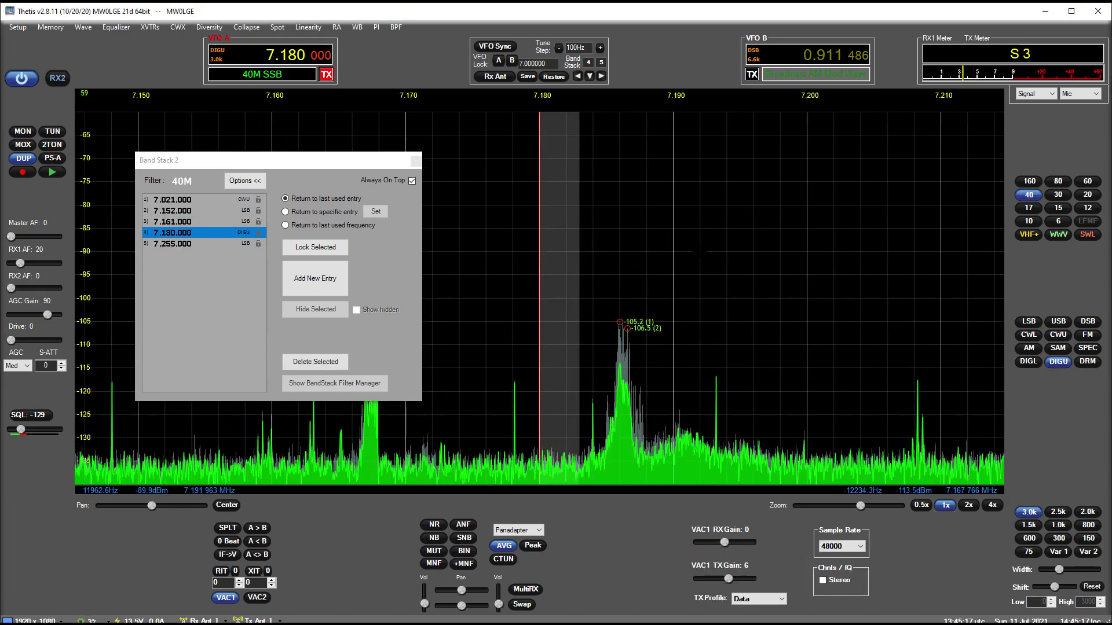
click(1029, 234)
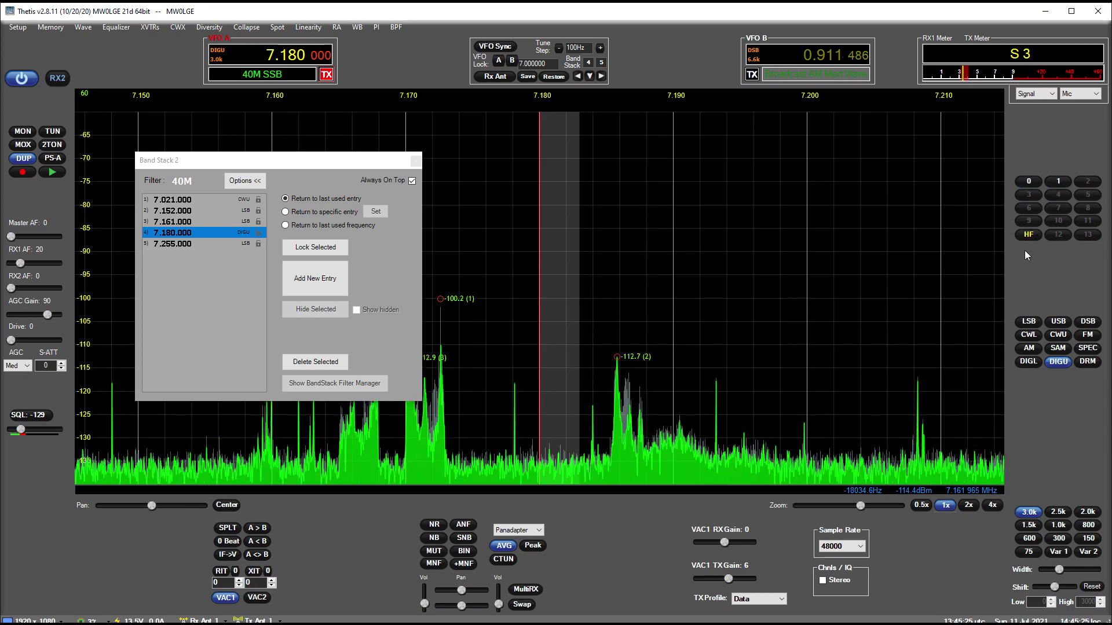
click(1029, 183)
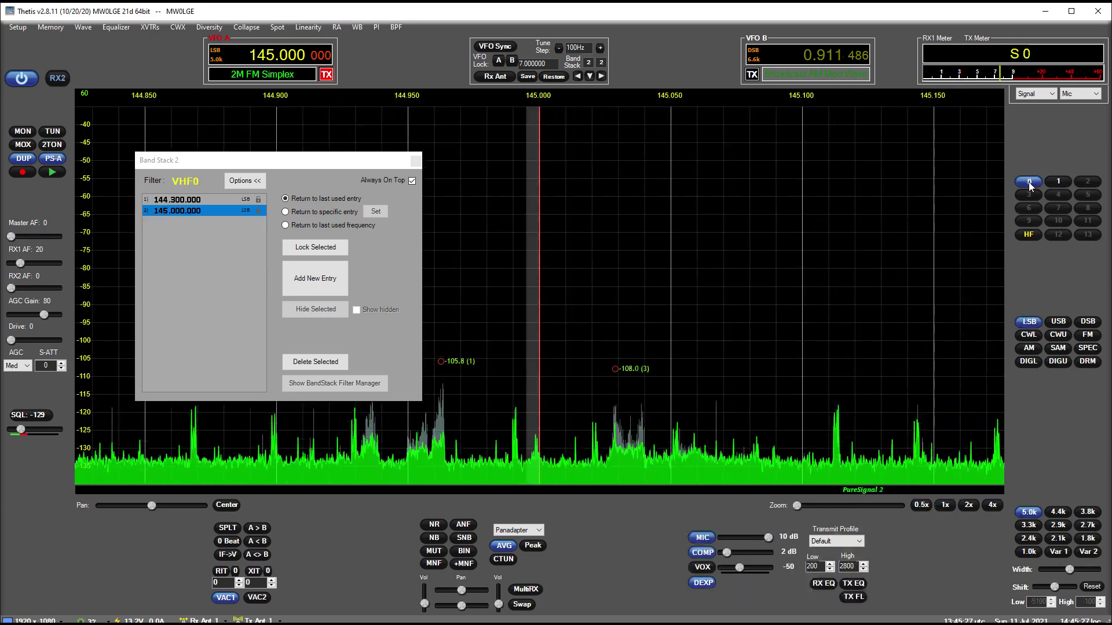
click(1059, 183)
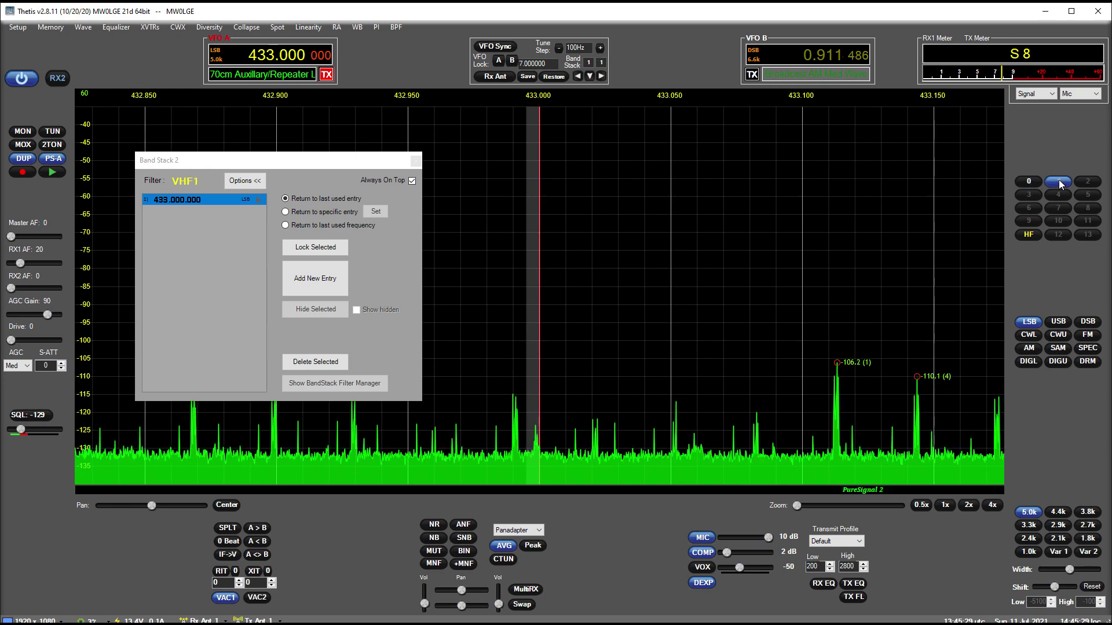
click(1029, 183)
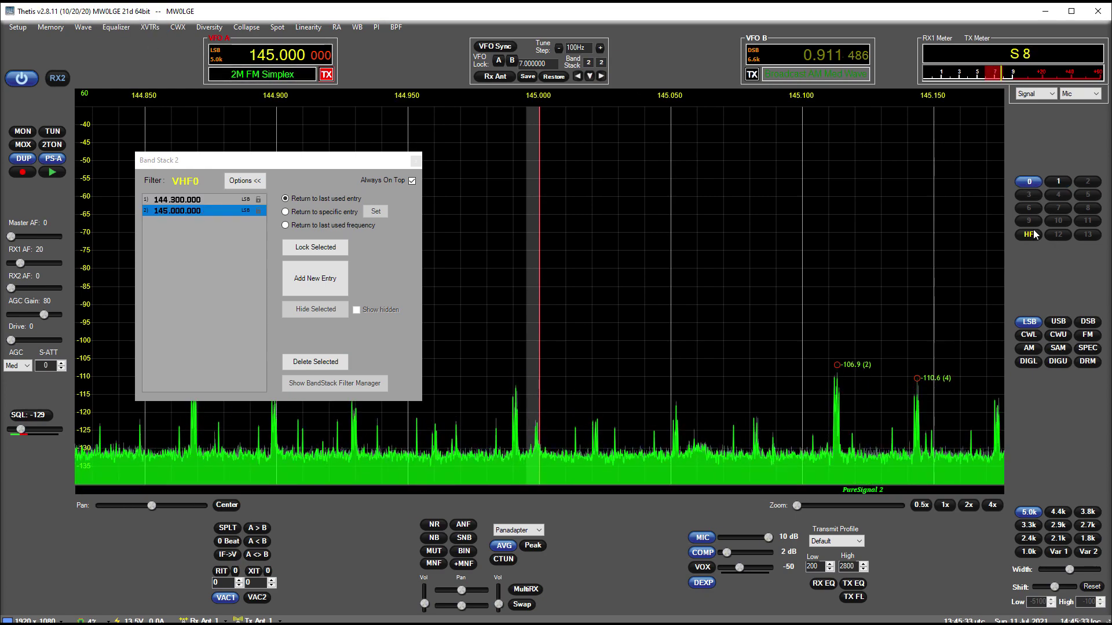
Step: In the transverter setup, enable band 2 for 1200 to 1300 MHz and label the three band buttons 2m, 70cm and 23cm
click(151, 27)
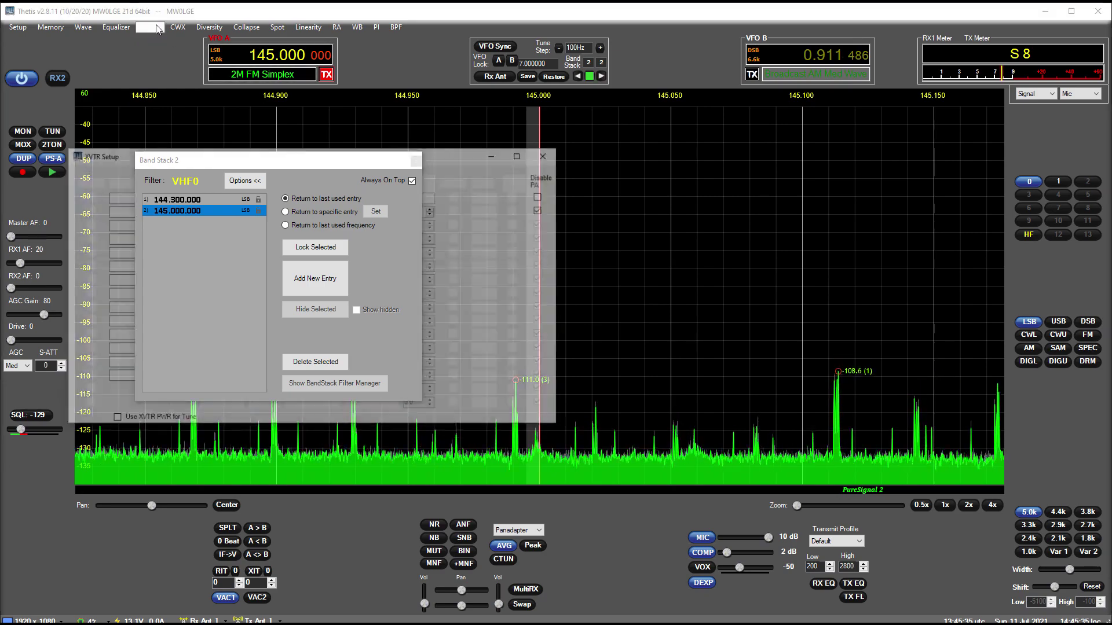
drag(443, 165, 876, 207)
click(519, 266)
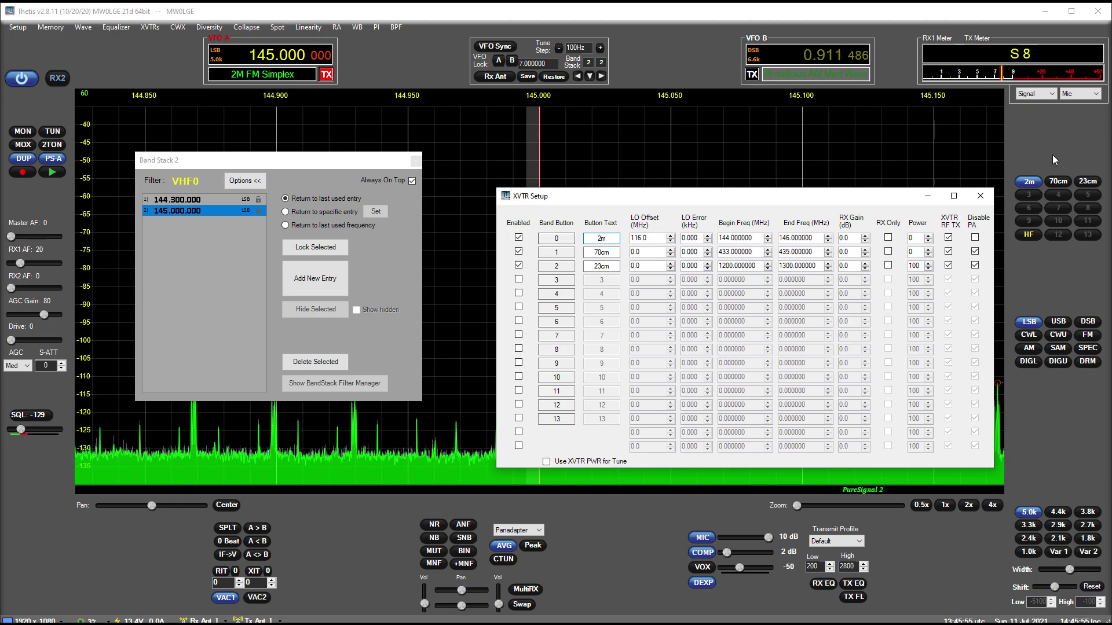
click(986, 196)
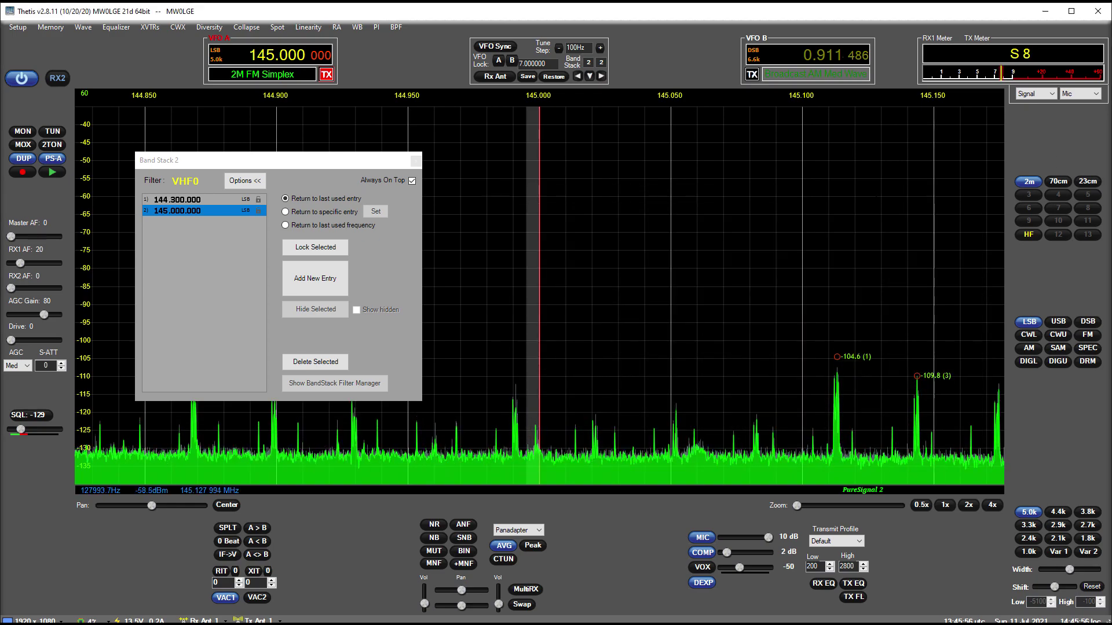
Step: Switch to 70cm and back to 2m, and cycle the 2m band stack until its 144.300.000 entry is selected
click(1053, 185)
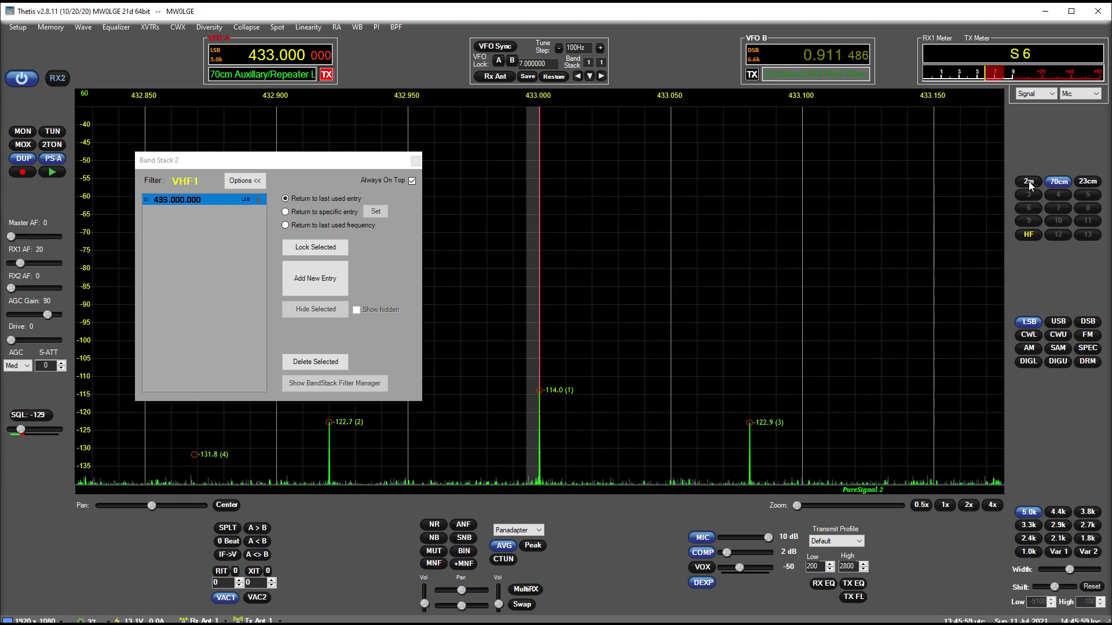
click(1028, 182)
click(1035, 182)
click(1035, 182)
click(1035, 181)
click(1035, 182)
click(1036, 182)
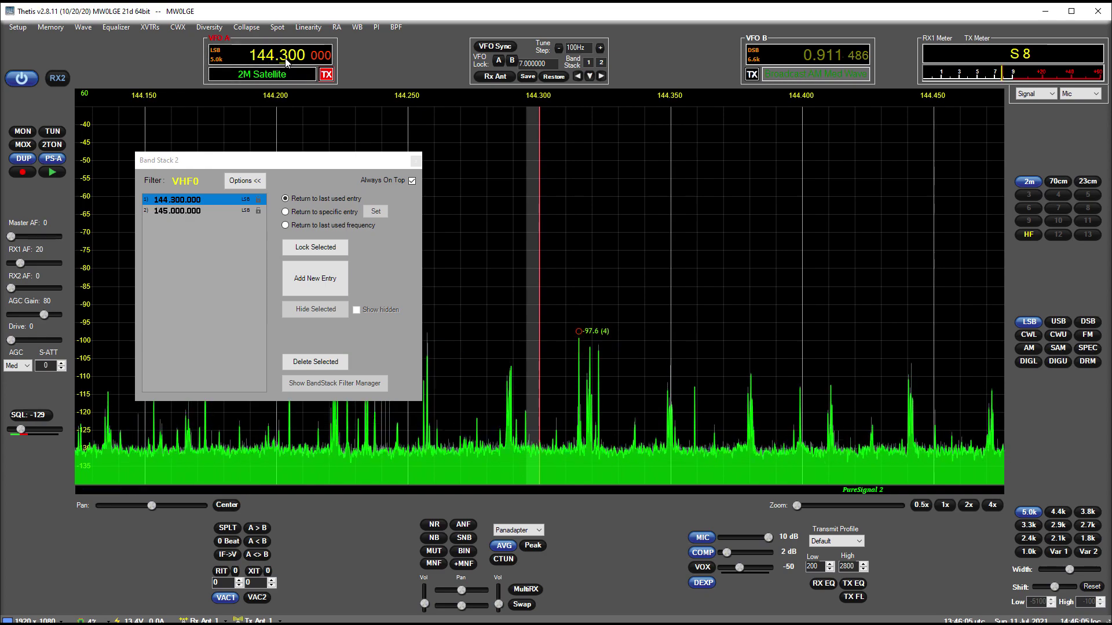
Step: Retune the 144.300.000 entry on 2m first to 144.400.000 and then to 145.100.000, cycling the band stack after each change
scroll(287, 61, up, 1)
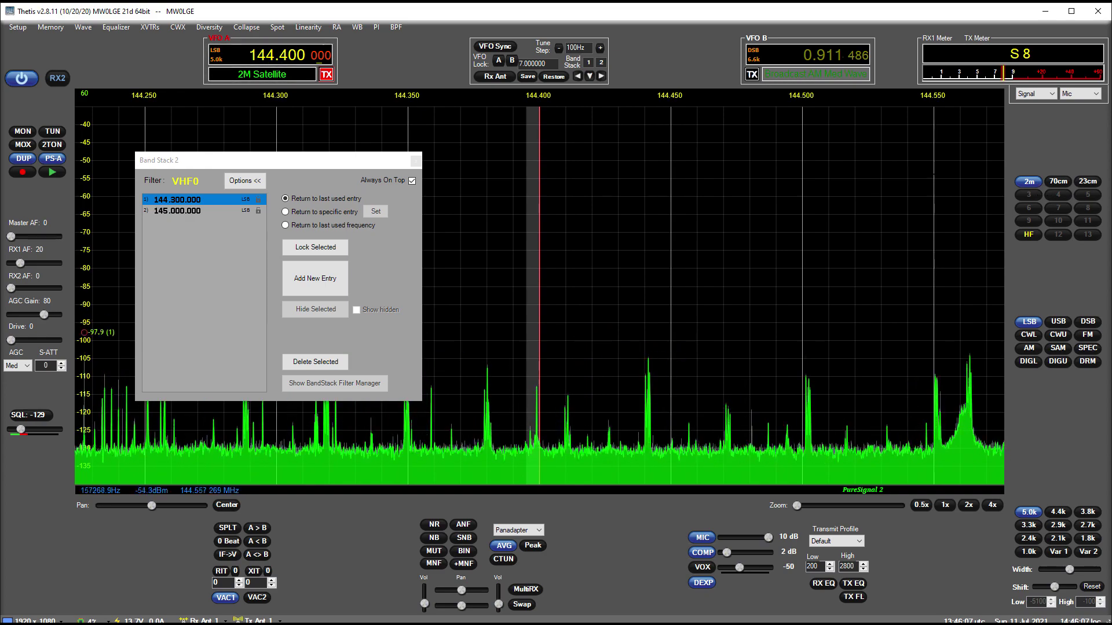
click(1033, 188)
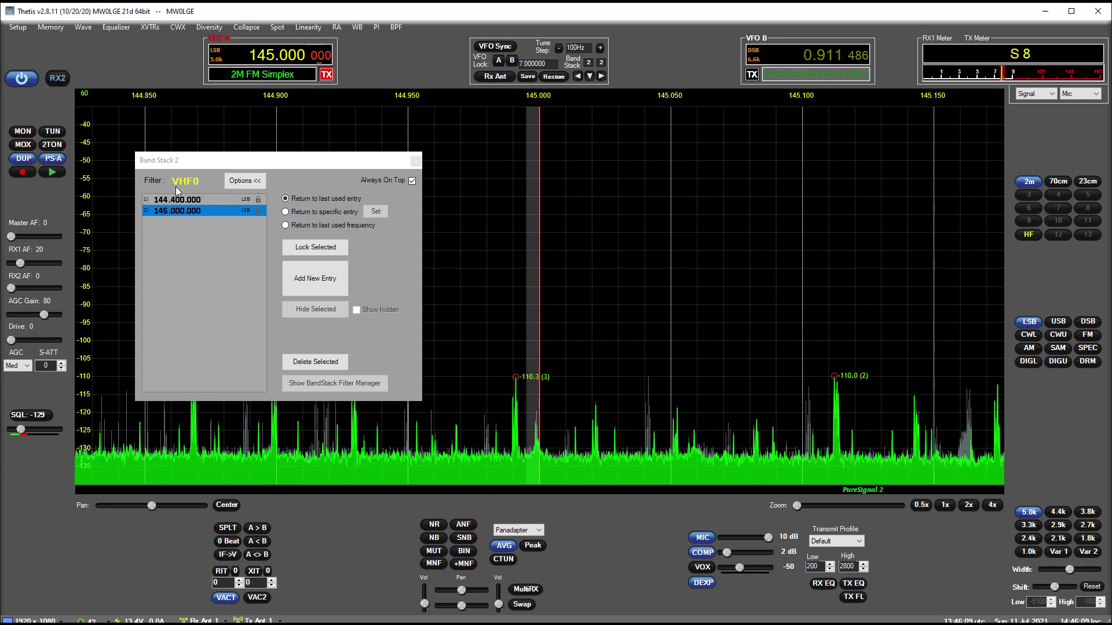
click(189, 200)
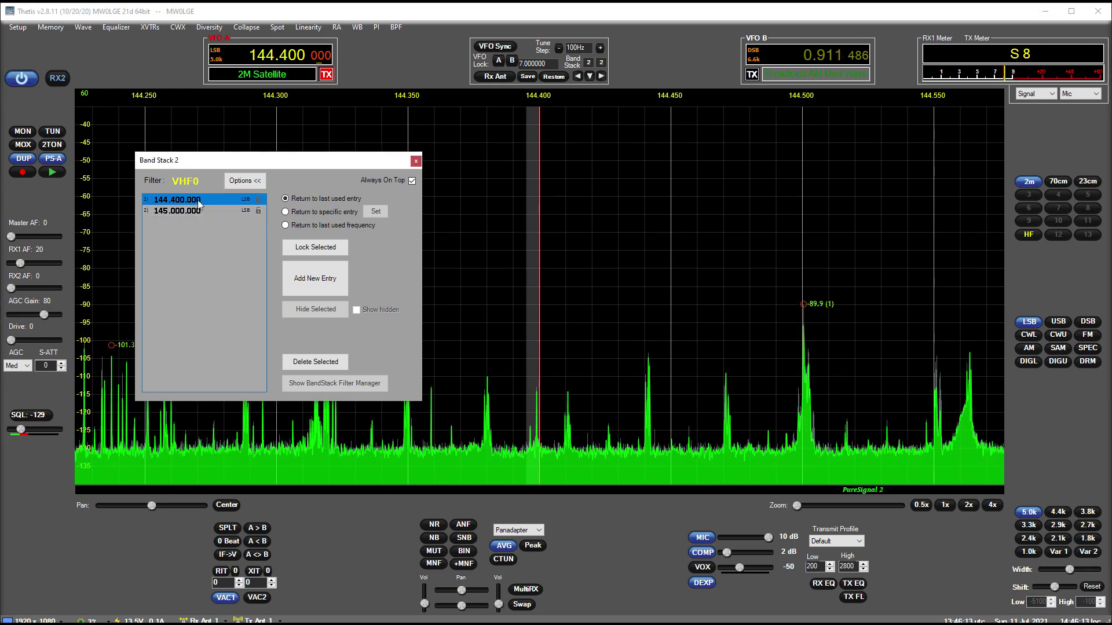
scroll(282, 54, up, 3)
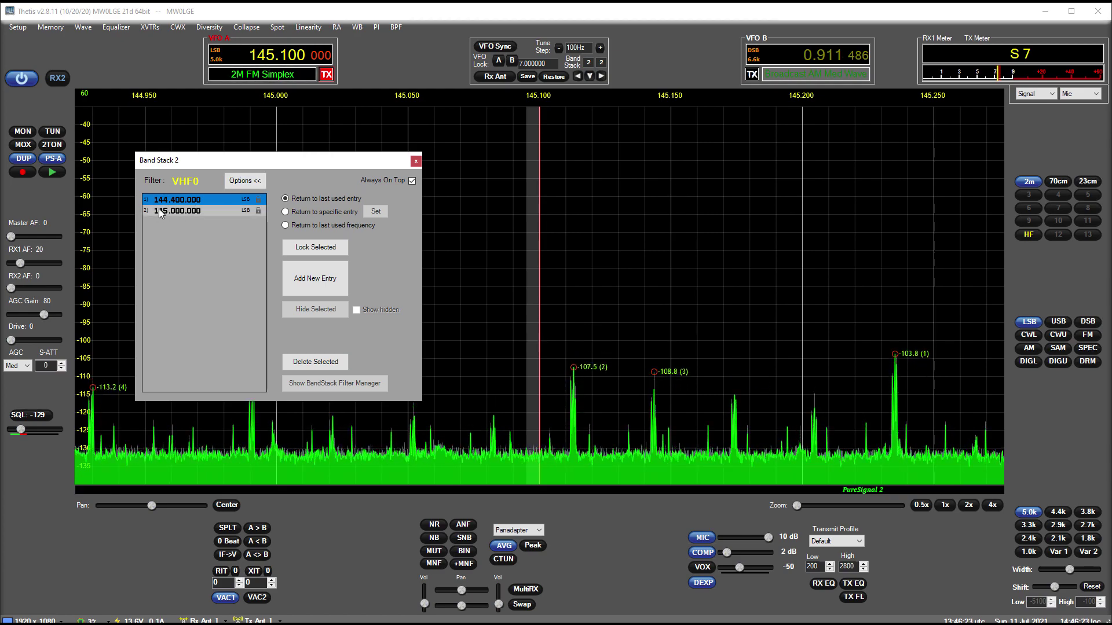
click(1029, 182)
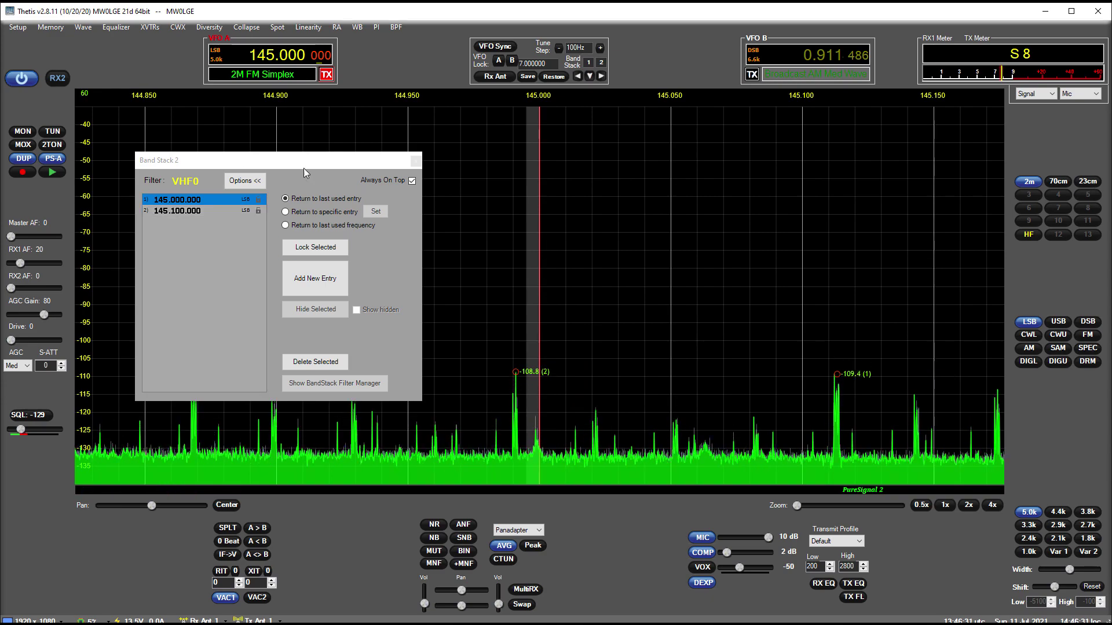
Step: Switch to 23cm, tune VFO A to 1200 MHz and add that frequency as a new band stack entry
click(1087, 181)
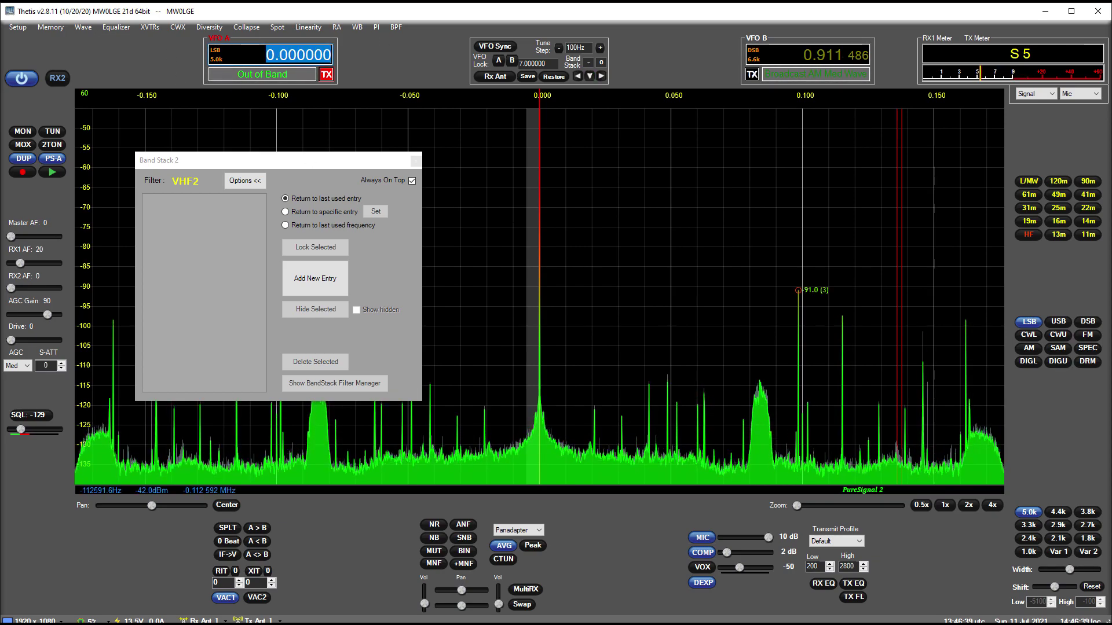
text(1200)
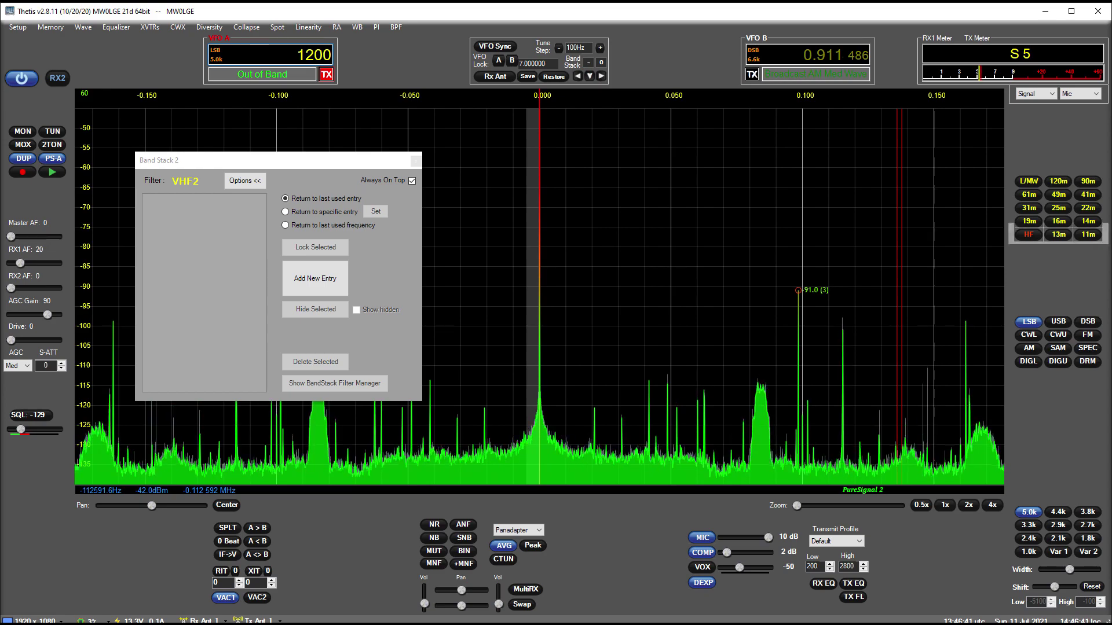
key(Return)
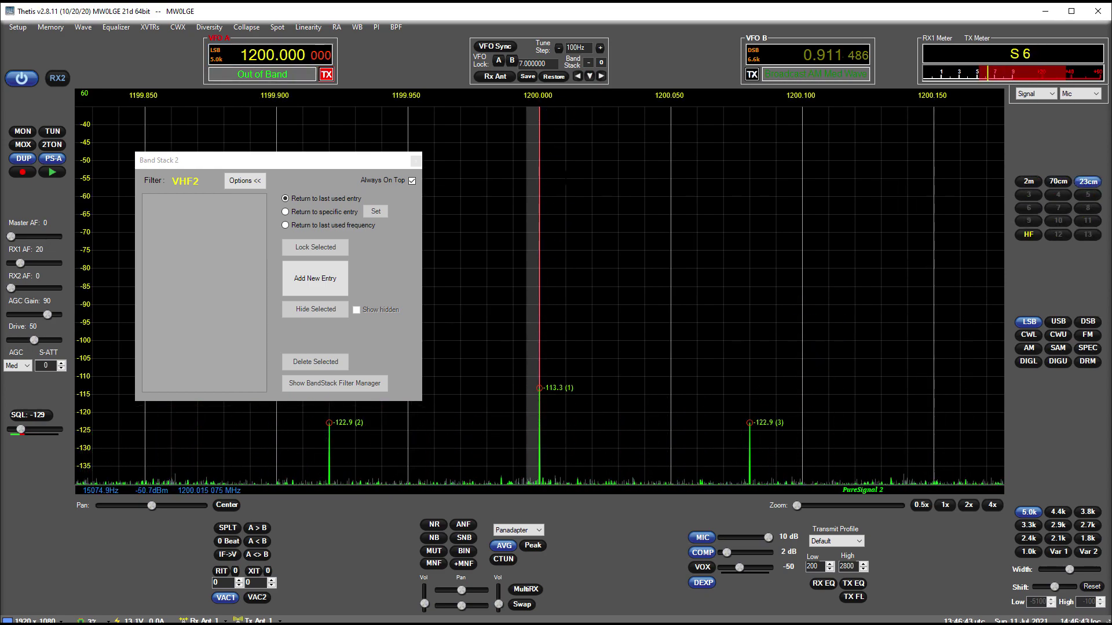
click(320, 285)
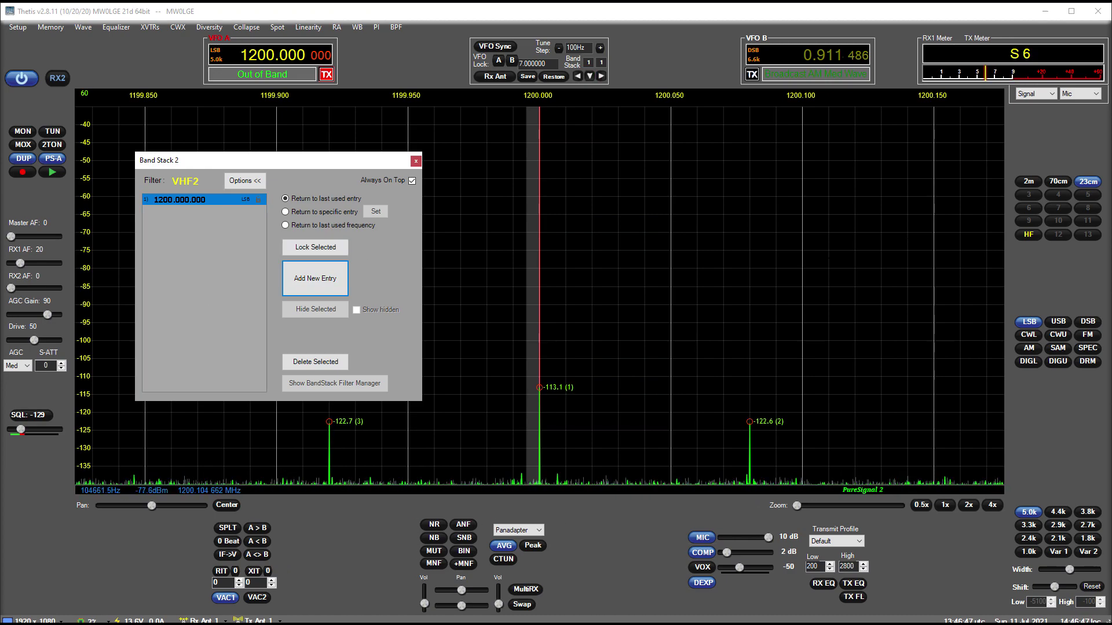
Step: Test the new 23cm entry by switching to 70cm, 2m and back to 23cm
click(1058, 181)
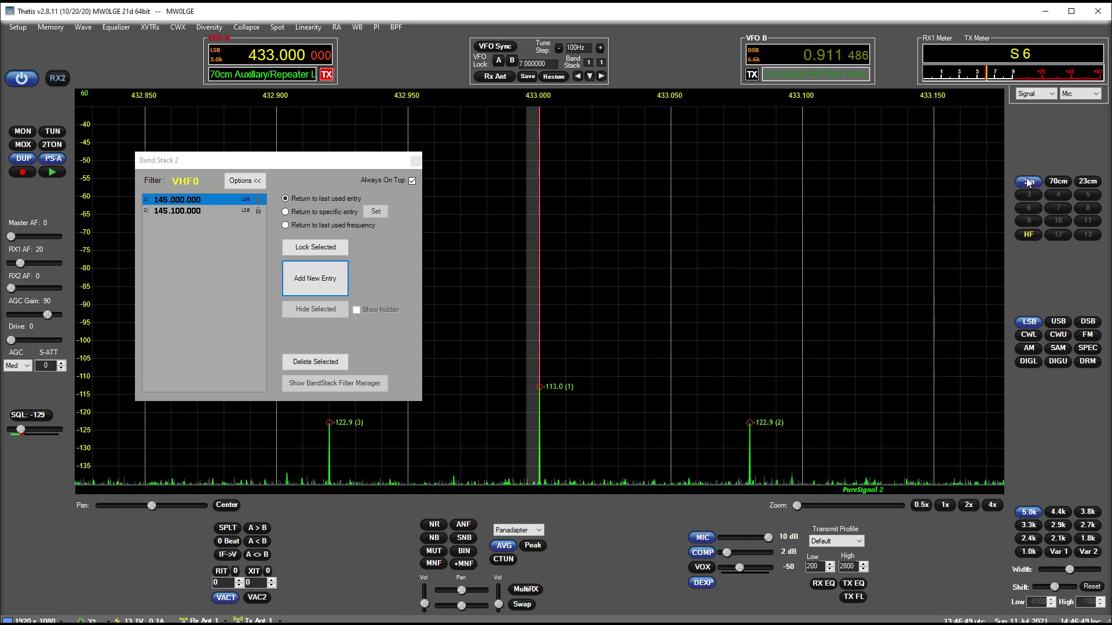
click(1029, 182)
click(1088, 181)
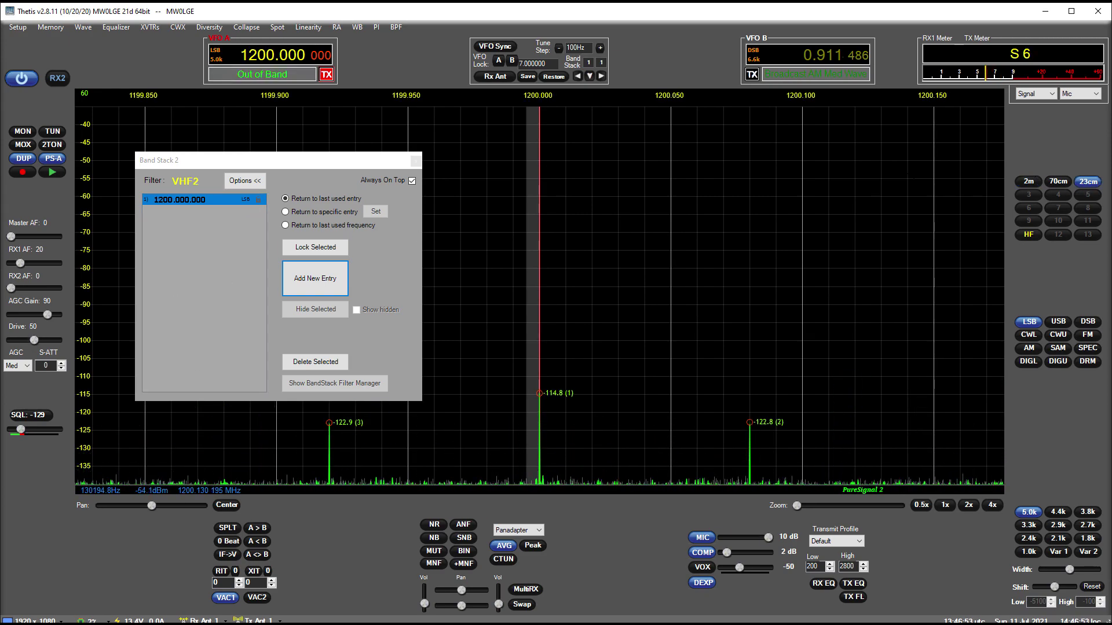
Step: Return to the HF bands, switch to 80m and select its 3.741.521 band stack entry
click(1036, 234)
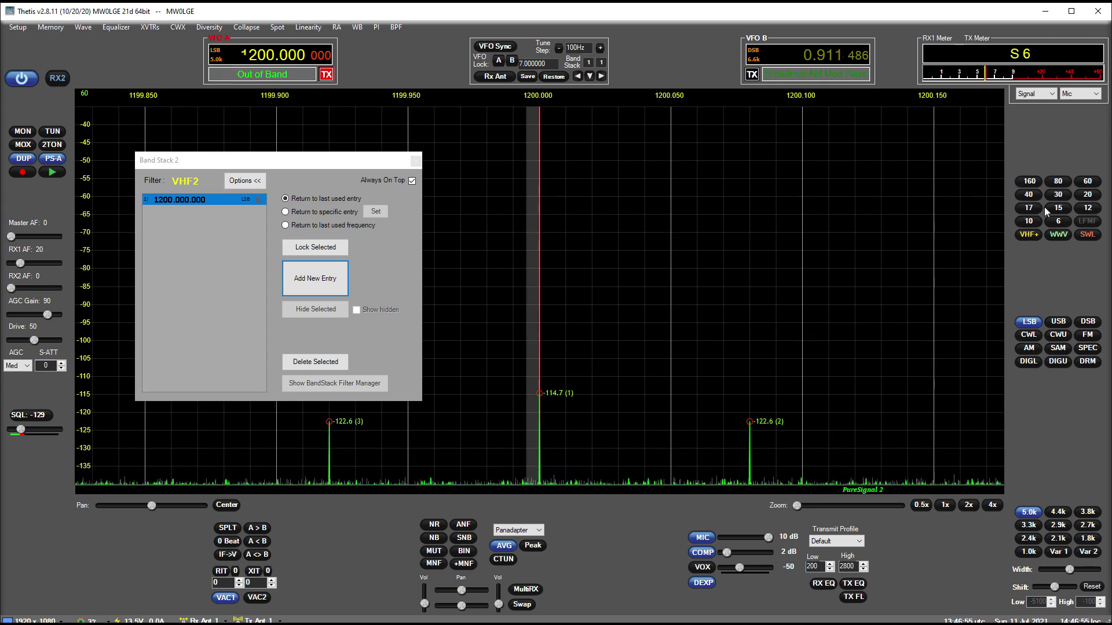
click(1059, 181)
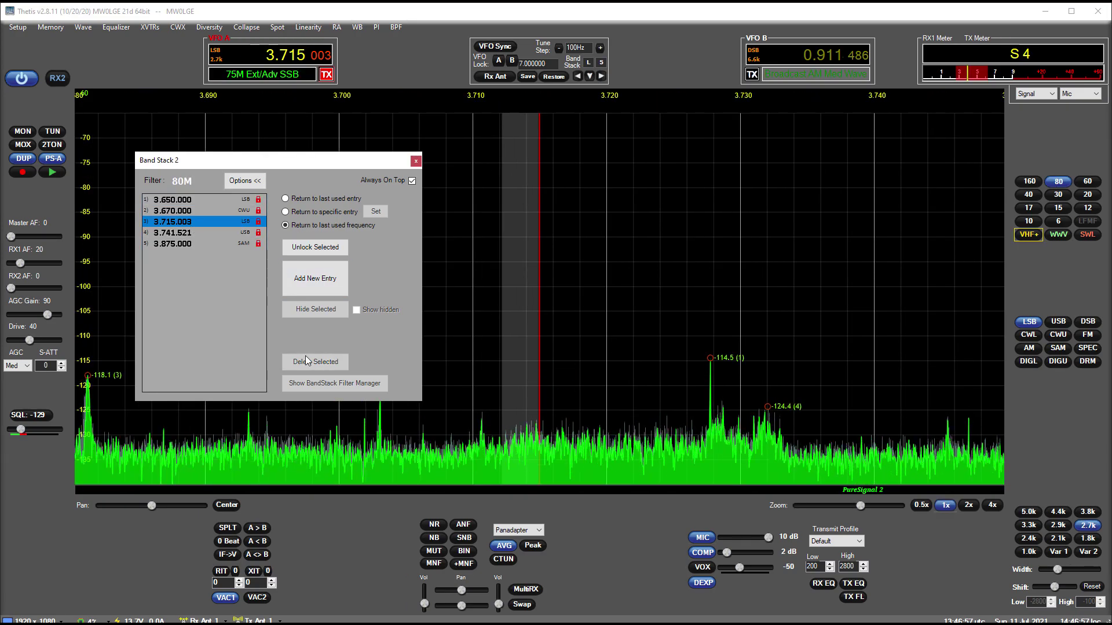
click(229, 234)
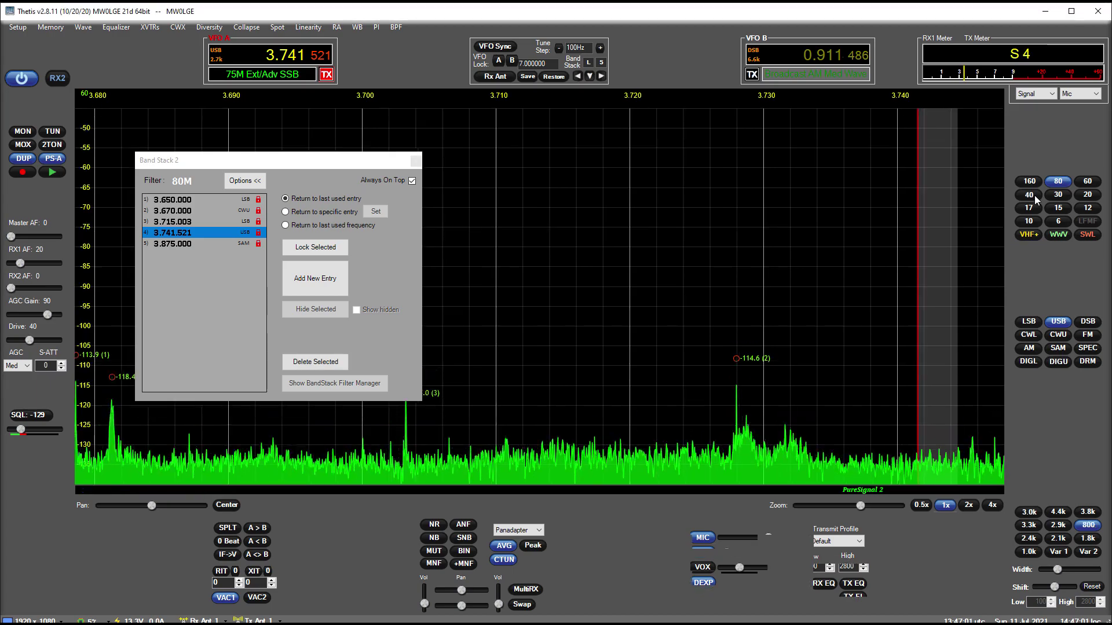
Step: Switch to 40m and delete two of its band stack entries, starting from the third one
click(1029, 195)
click(213, 223)
click(315, 361)
click(315, 362)
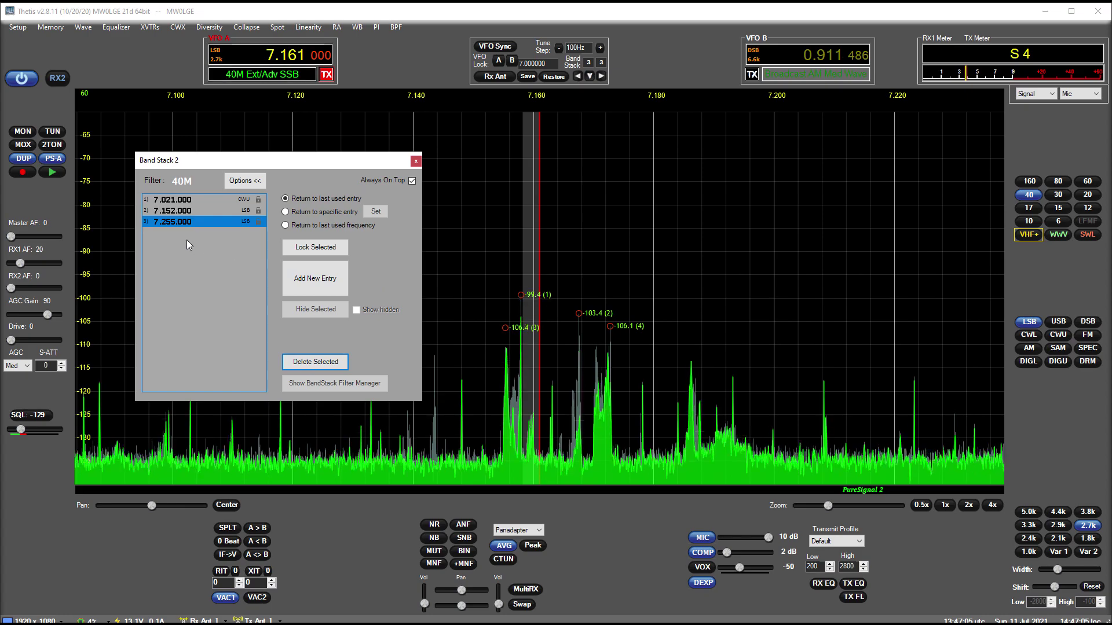
Step: Tune VFO A to 7.175 MHz and add that frequency as a new 40m band stack entry
click(283, 55)
text(7.175)
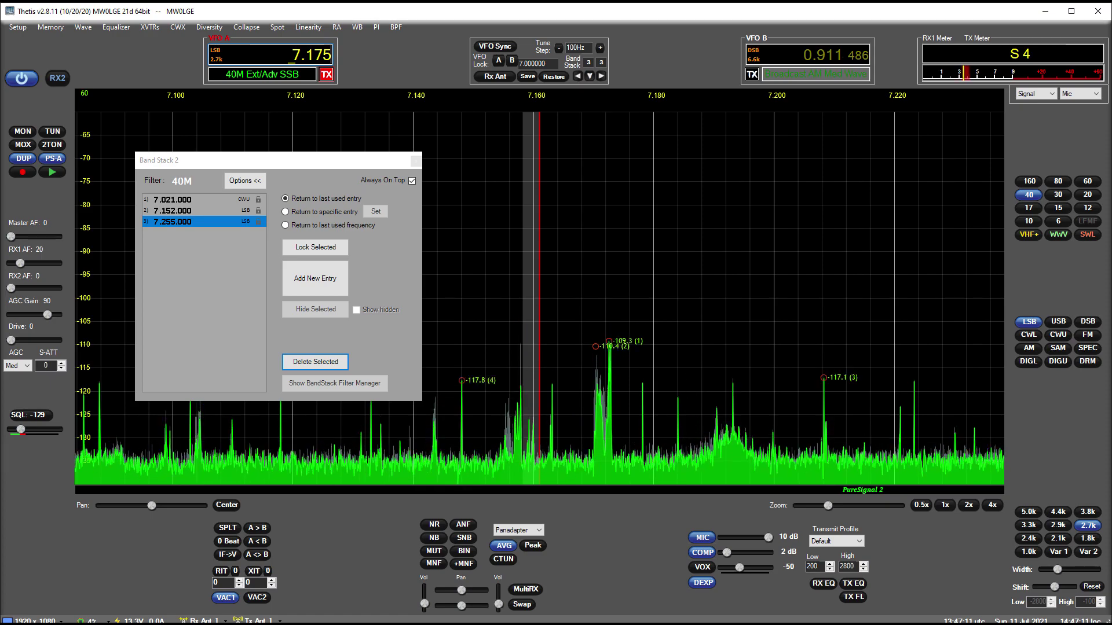
key(Return)
click(315, 278)
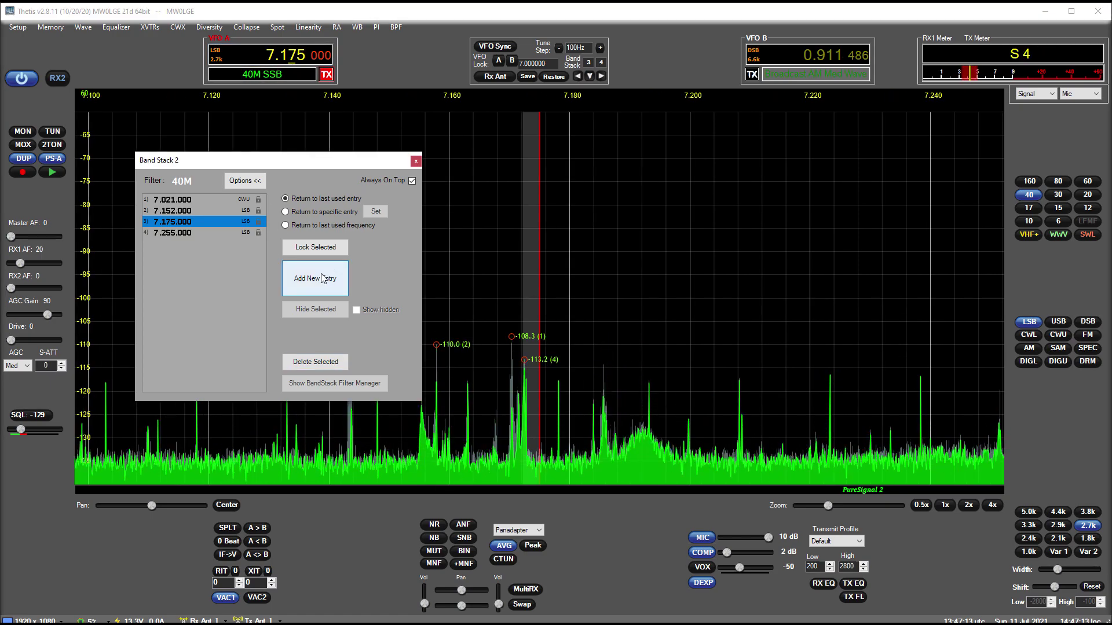
Step: Add duplicate 7.175.000 entries until the 40m band stack holds 17 entries
click(313, 277)
click(313, 277)
click(313, 277)
click(313, 277)
click(313, 277)
click(313, 277)
click(313, 276)
click(314, 277)
click(313, 275)
click(313, 276)
click(312, 275)
click(312, 276)
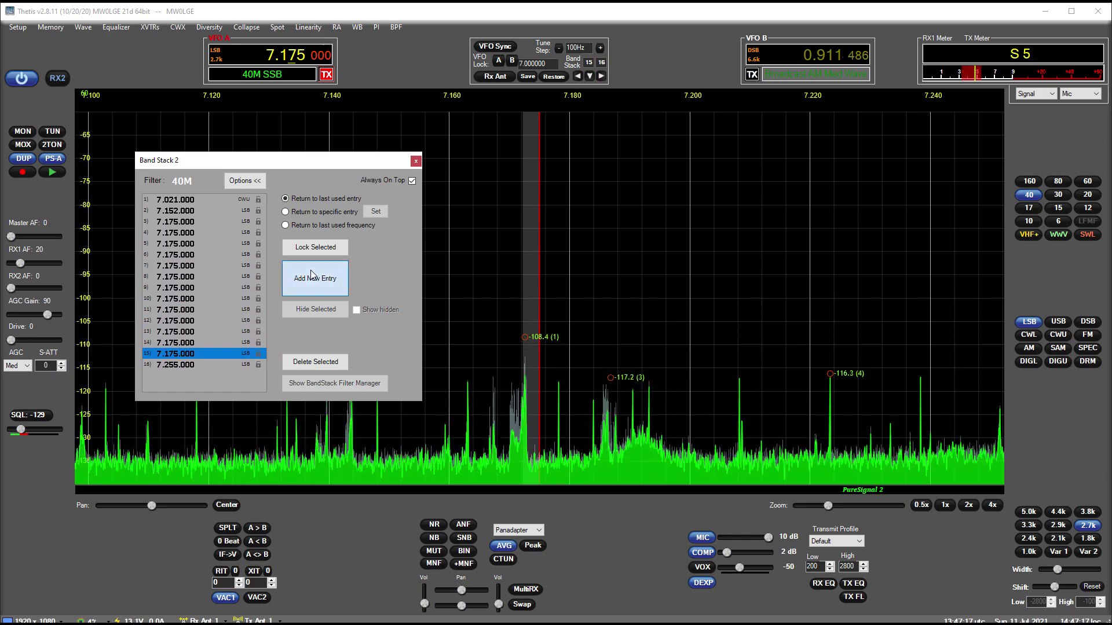
click(312, 276)
click(313, 275)
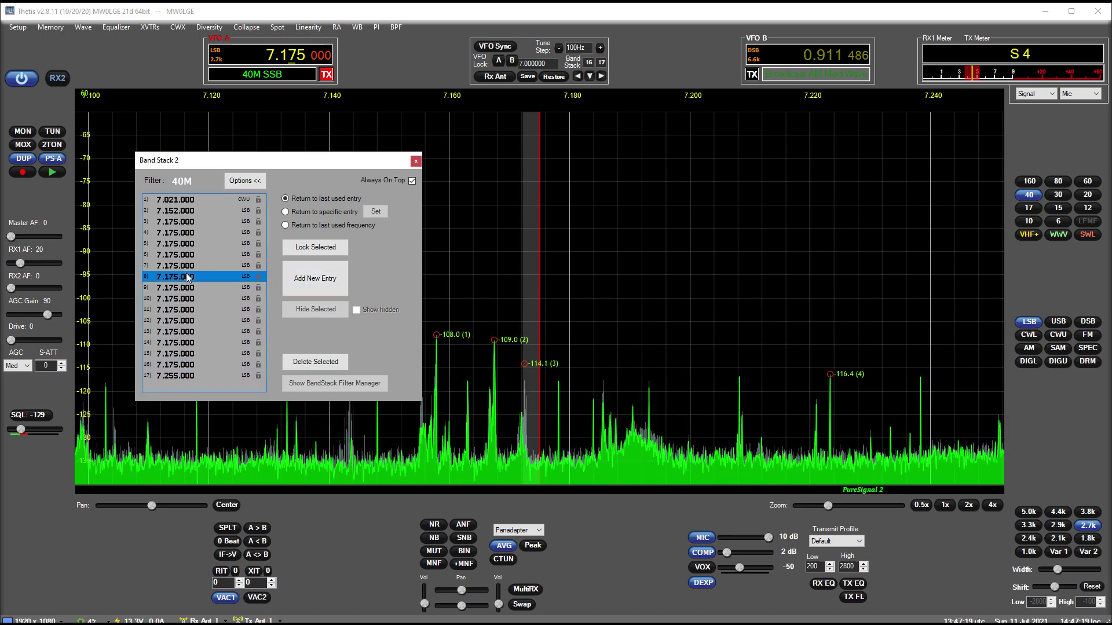
Step: Delete duplicate 7.175.000 entries from the eighth position onward until nine 40m entries remain
click(325, 364)
click(324, 365)
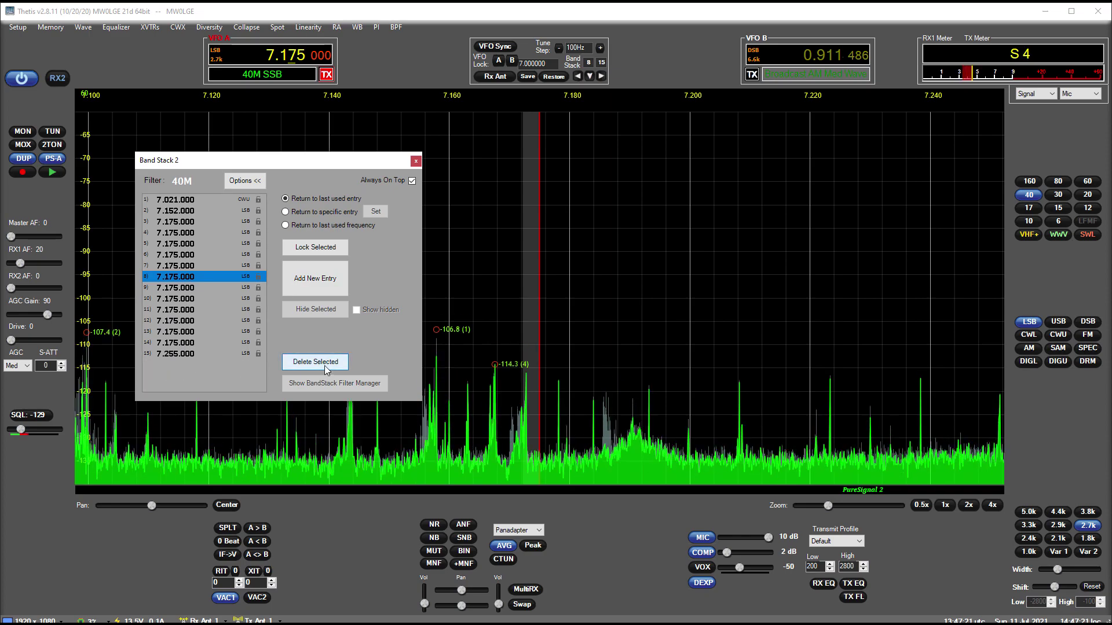
click(324, 365)
click(324, 365)
click(324, 365)
click(325, 364)
click(325, 365)
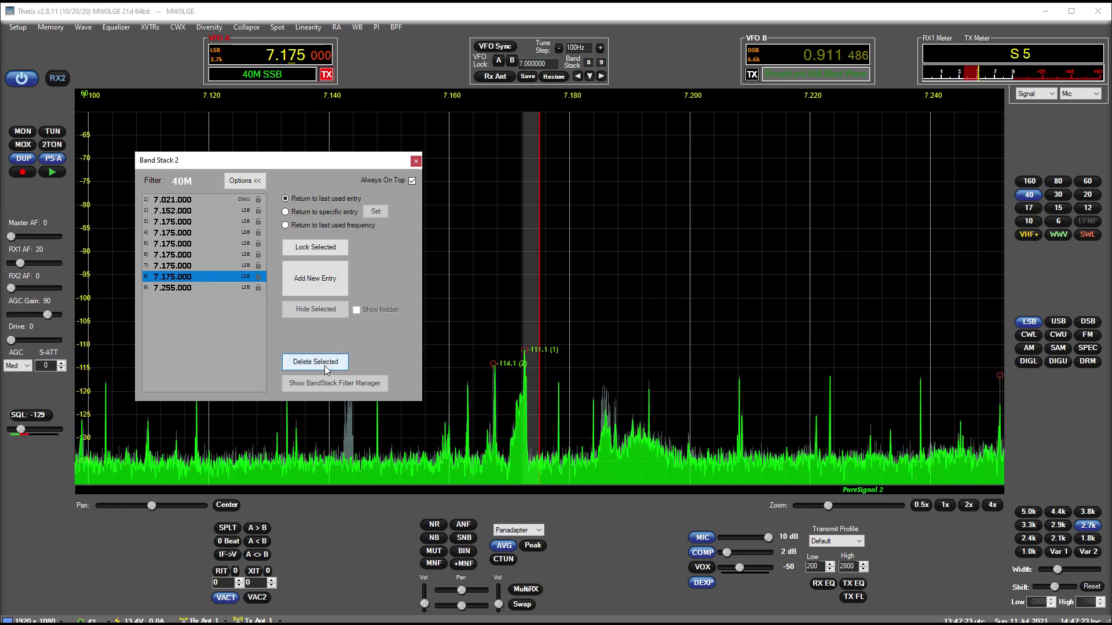
Step: Add further 7.175.000 duplicates until the 40m band stack holds 22 entries and its list scrolls
click(326, 281)
click(326, 281)
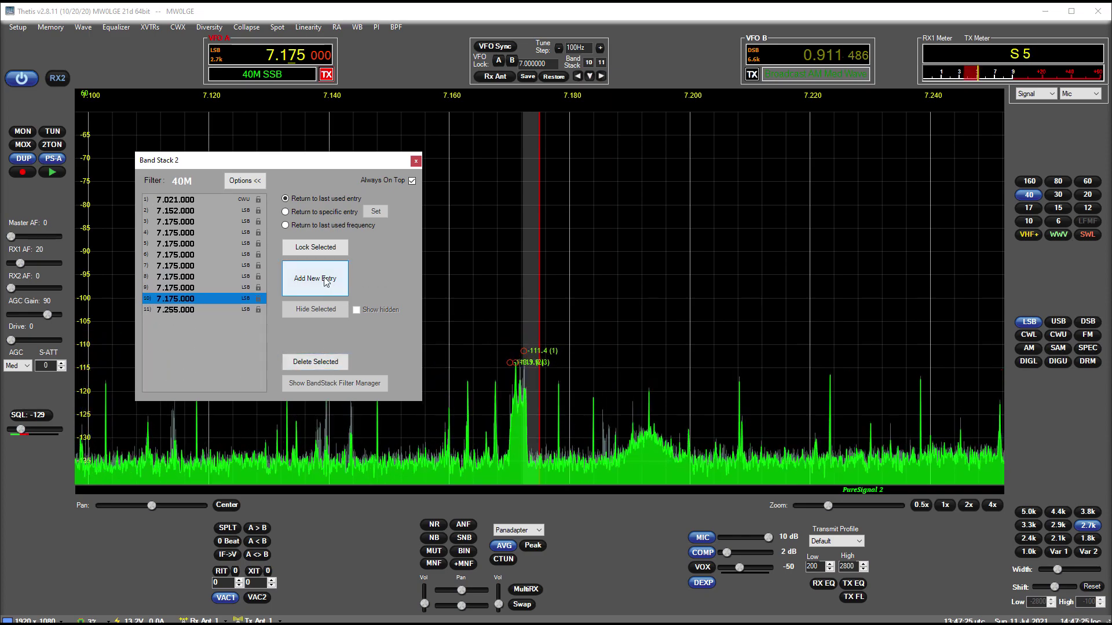
click(325, 280)
click(325, 280)
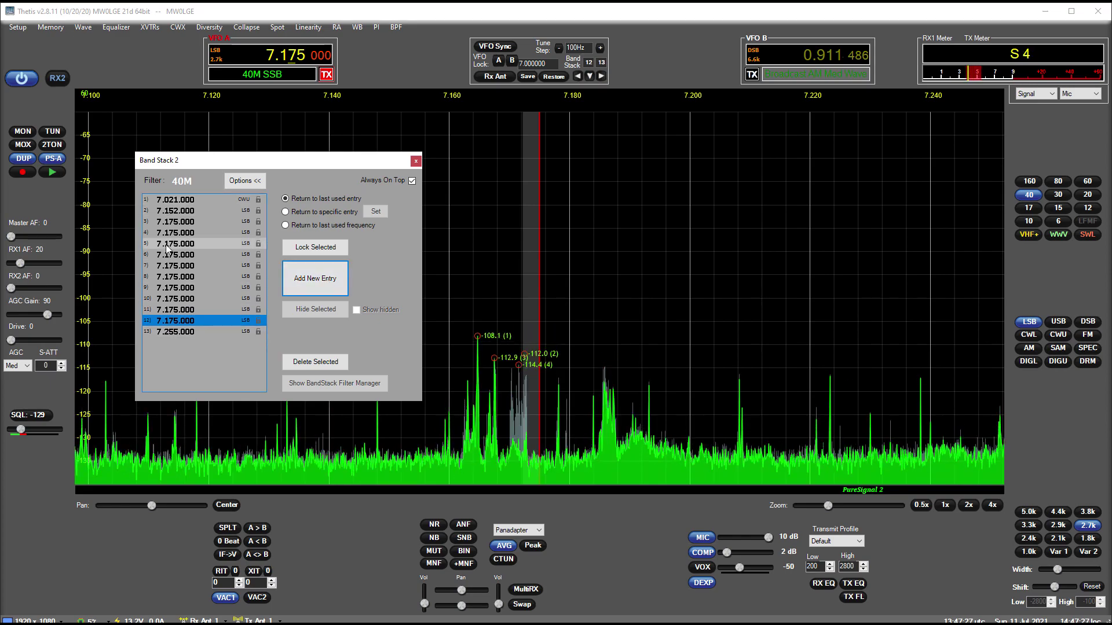
click(322, 290)
click(322, 289)
click(322, 290)
click(322, 289)
click(322, 289)
click(322, 289)
click(322, 289)
click(322, 290)
click(322, 290)
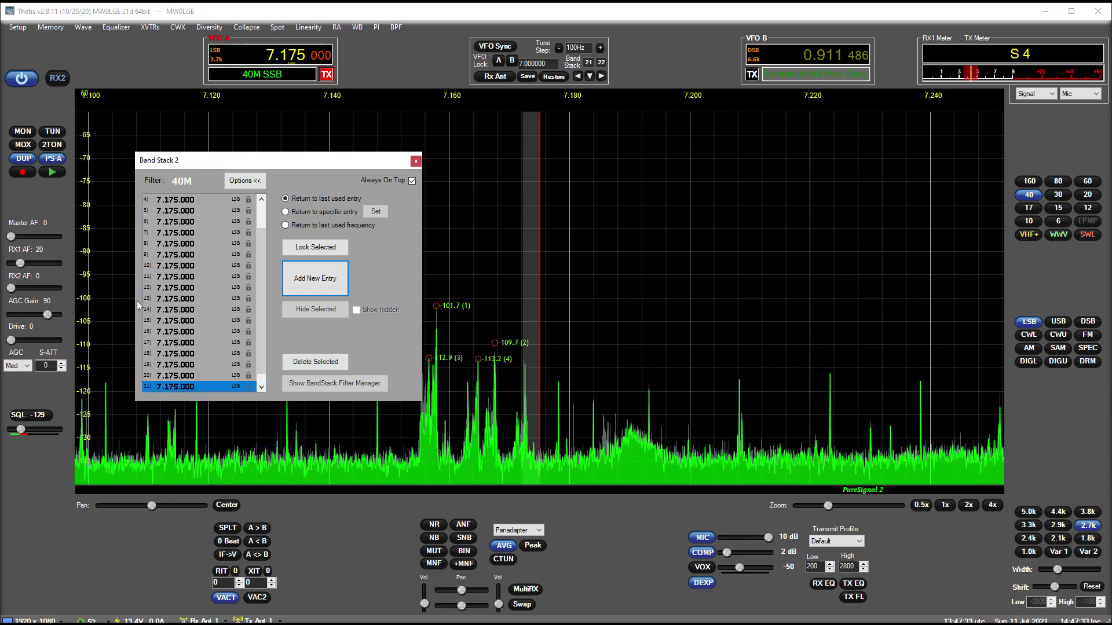
Step: Add dozens more 7.175.000 duplicates in quick succession until the 40m band stack exceeds 100 entries
click(329, 294)
key(Return)
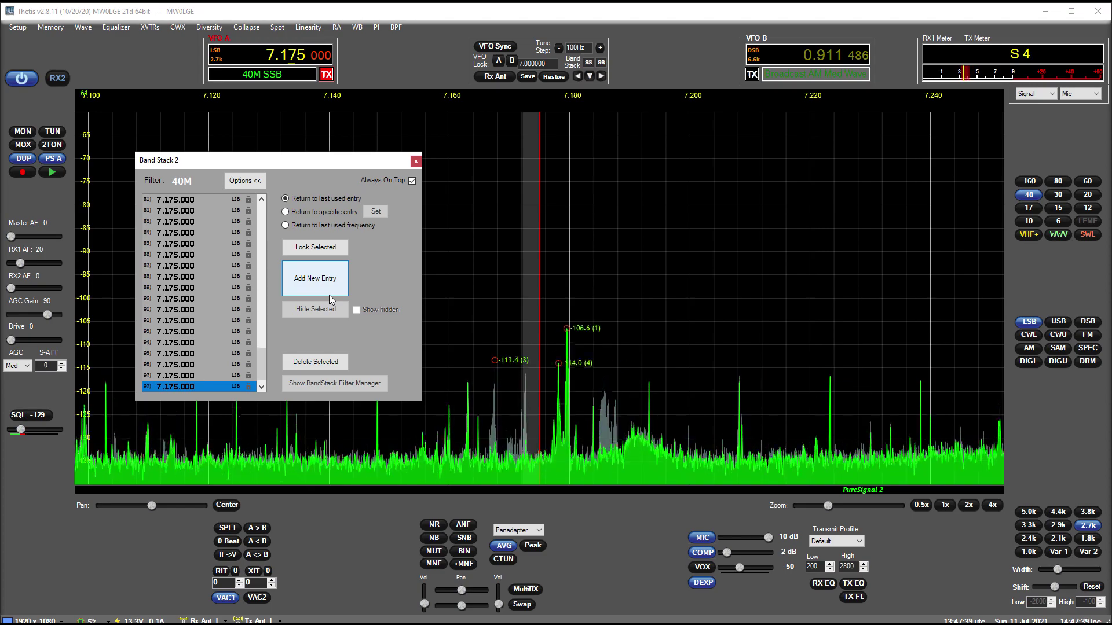
key(Return)
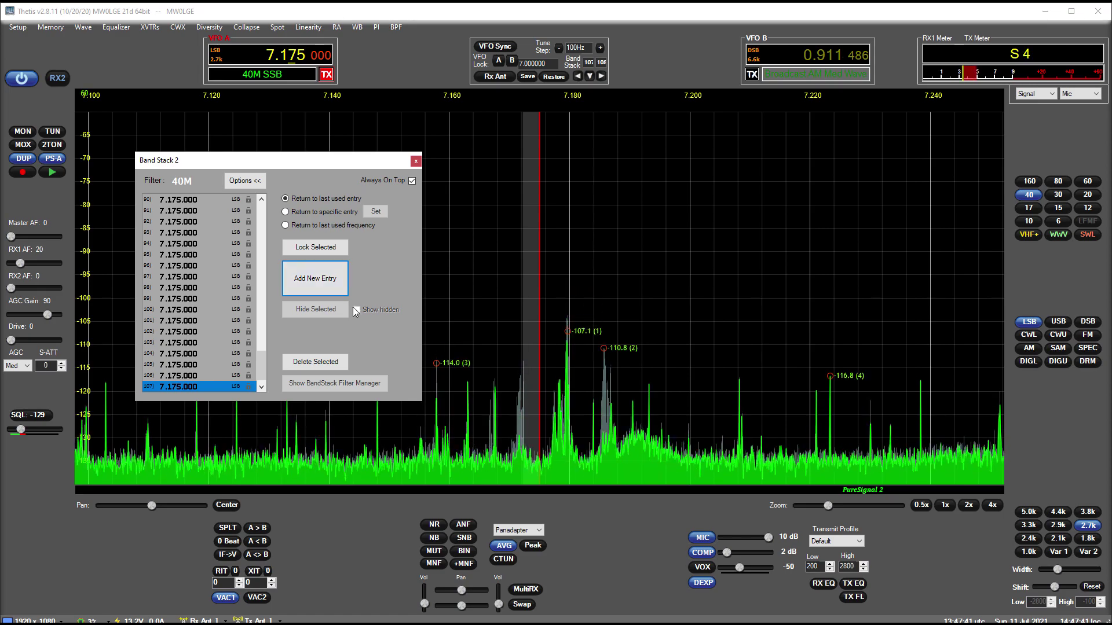
Step: Delete entries from the end of the 40m band stack until 18 remain
click(315, 362)
click(315, 362)
click(315, 362)
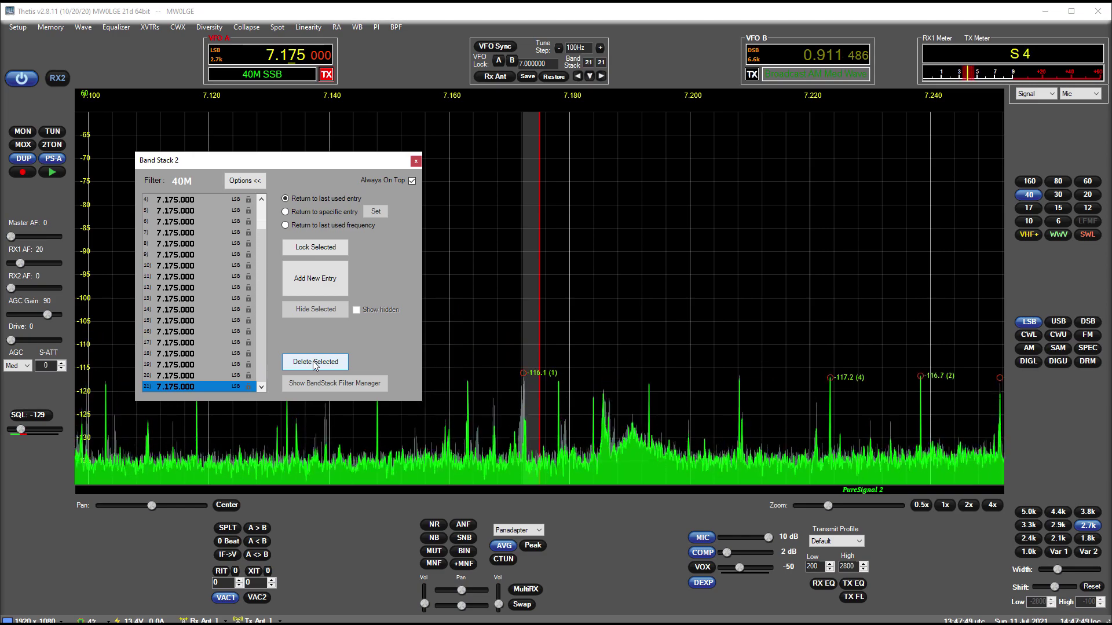
click(315, 362)
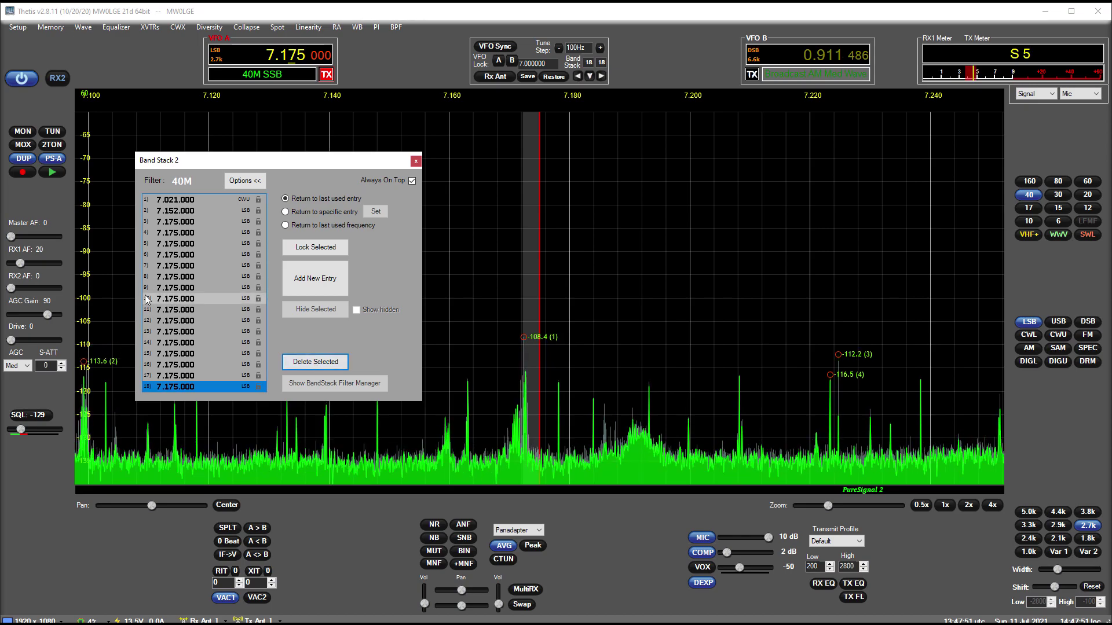
Step: Select several 40m band stack entries one after another, including 7.152.000, finishing on the eighth entry
click(182, 266)
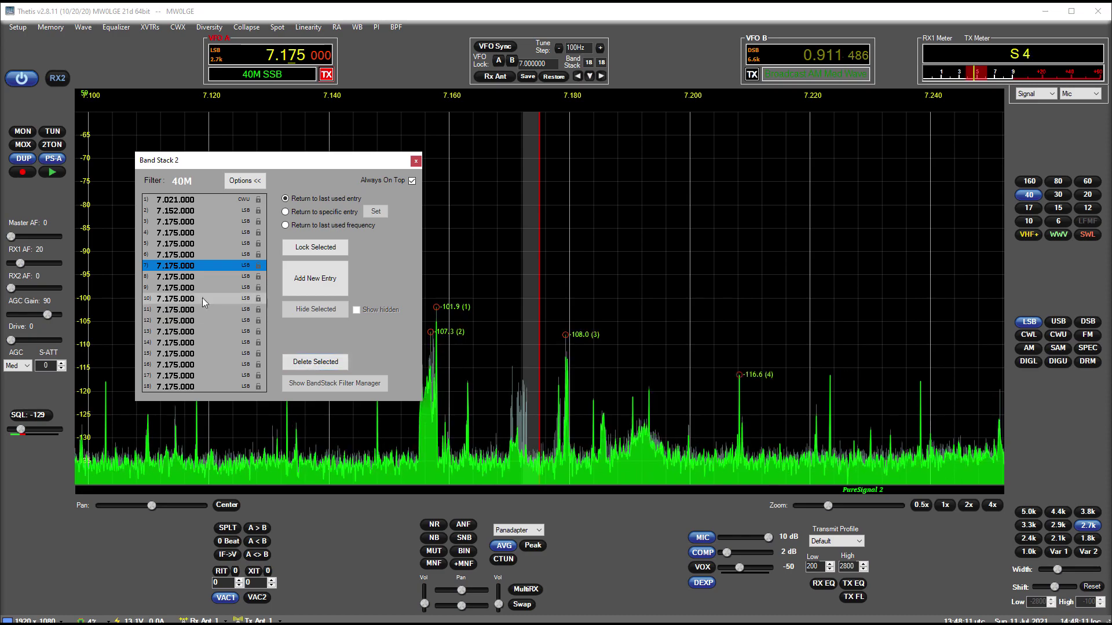
click(176, 212)
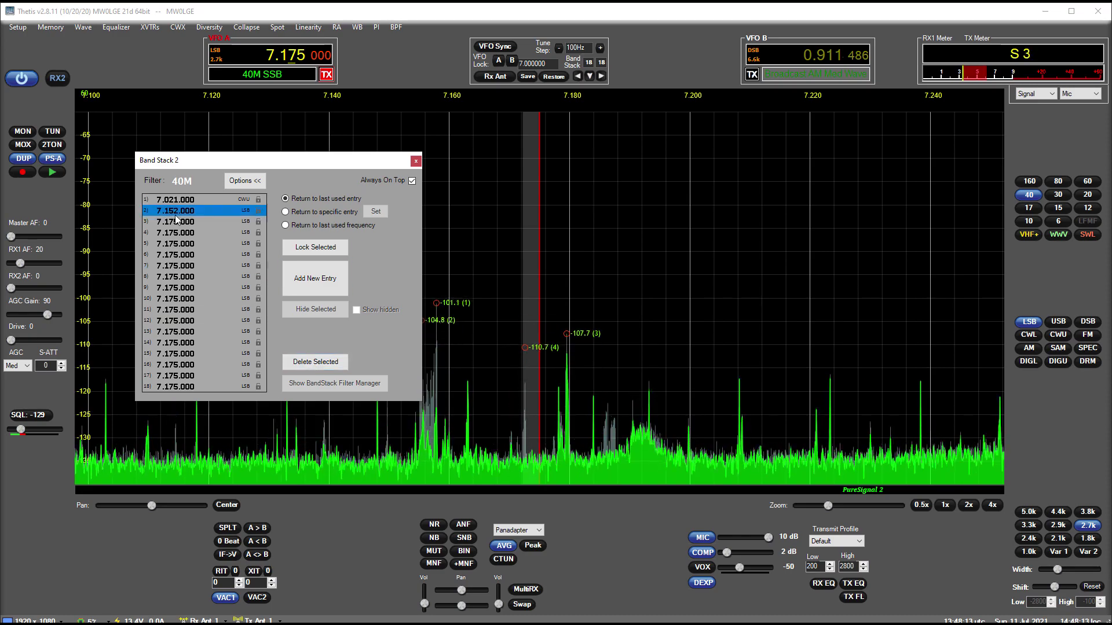
click(175, 243)
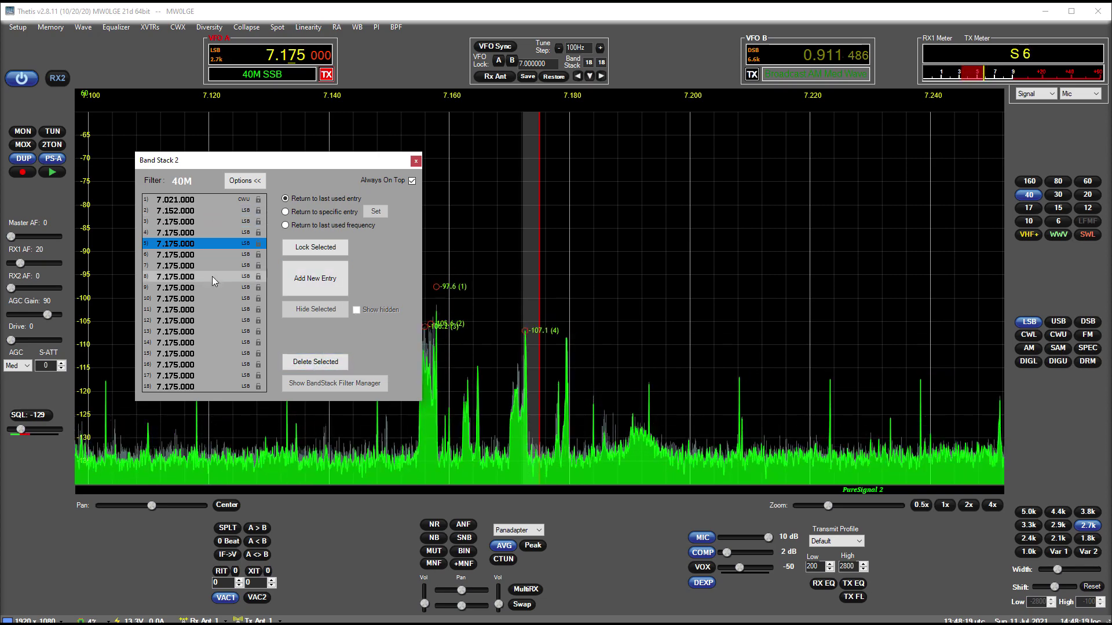
click(197, 287)
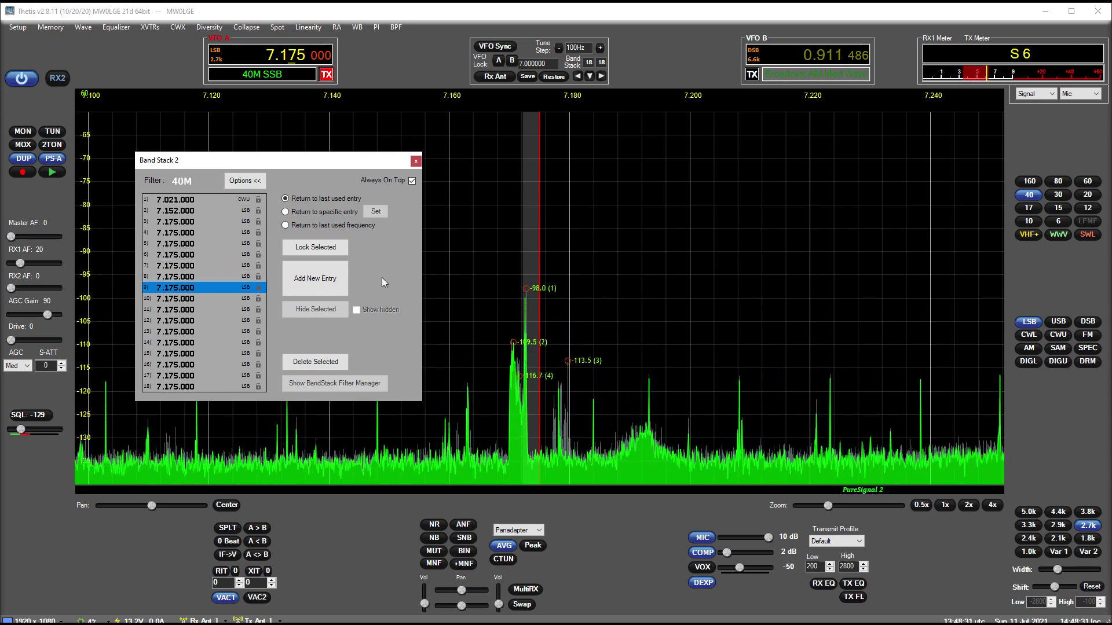
click(183, 364)
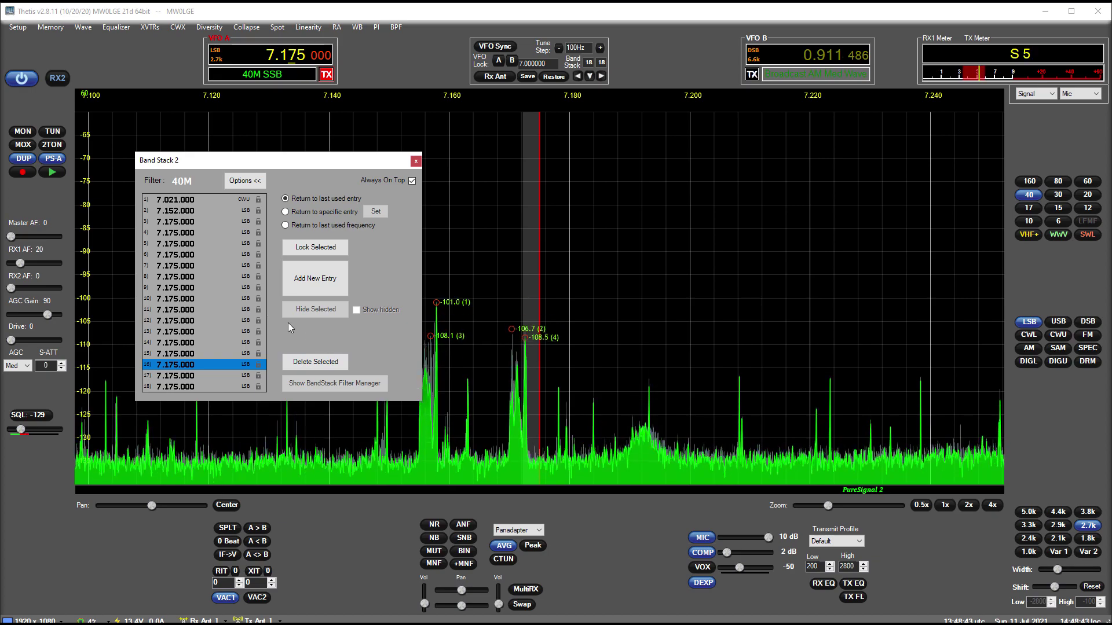
click(222, 299)
click(179, 275)
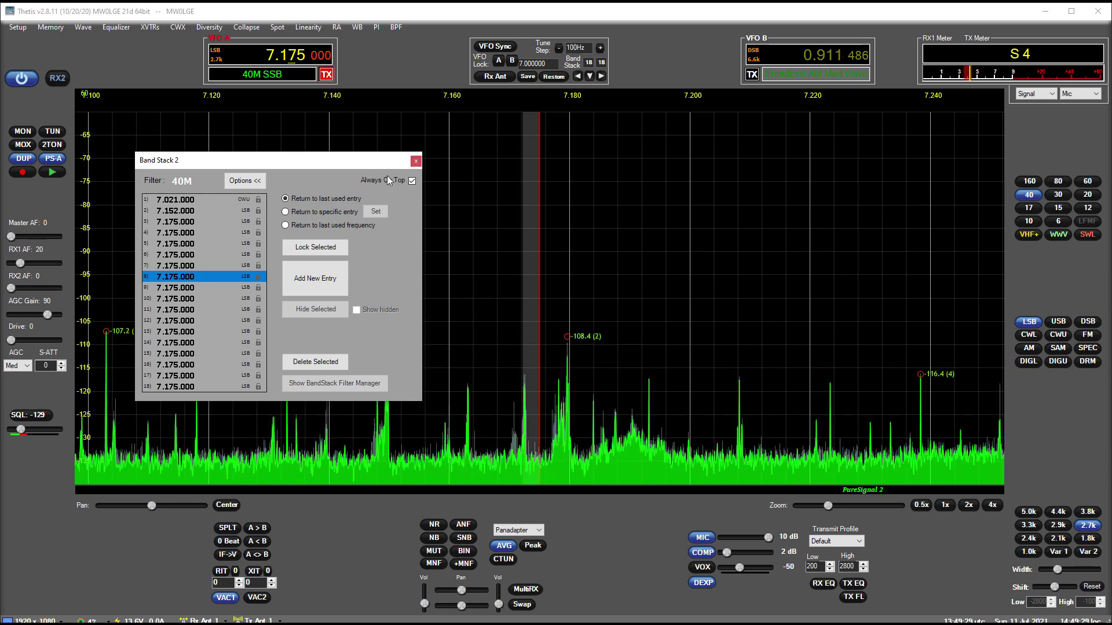
Step: Move the Band Stack window further over the panadapter, and close and reopen it to test its placement
drag(338, 160, 383, 205)
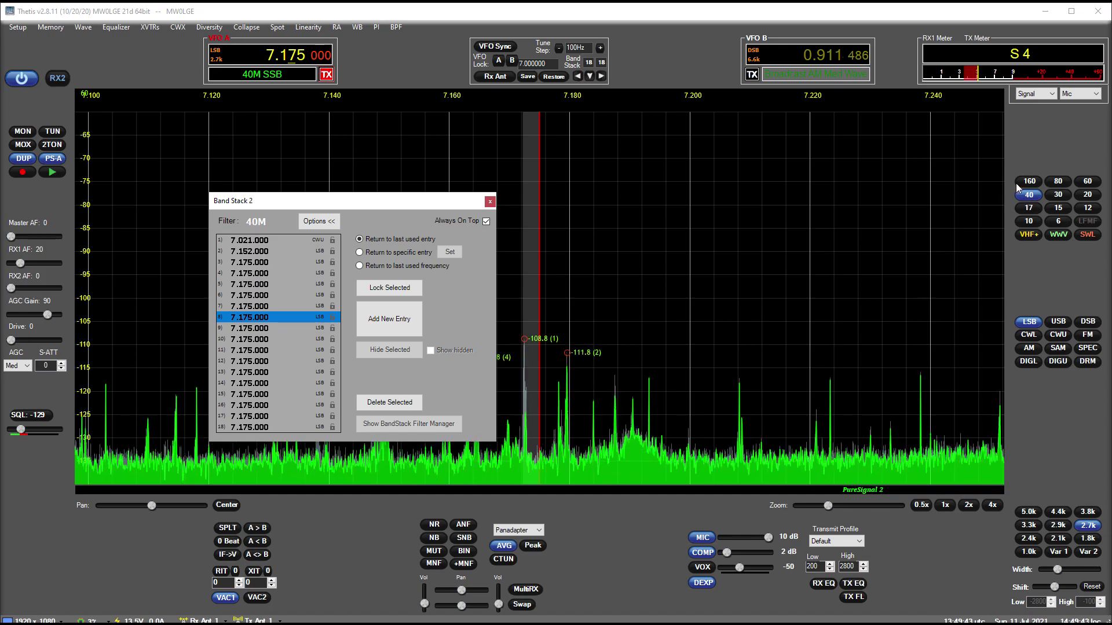
click(489, 202)
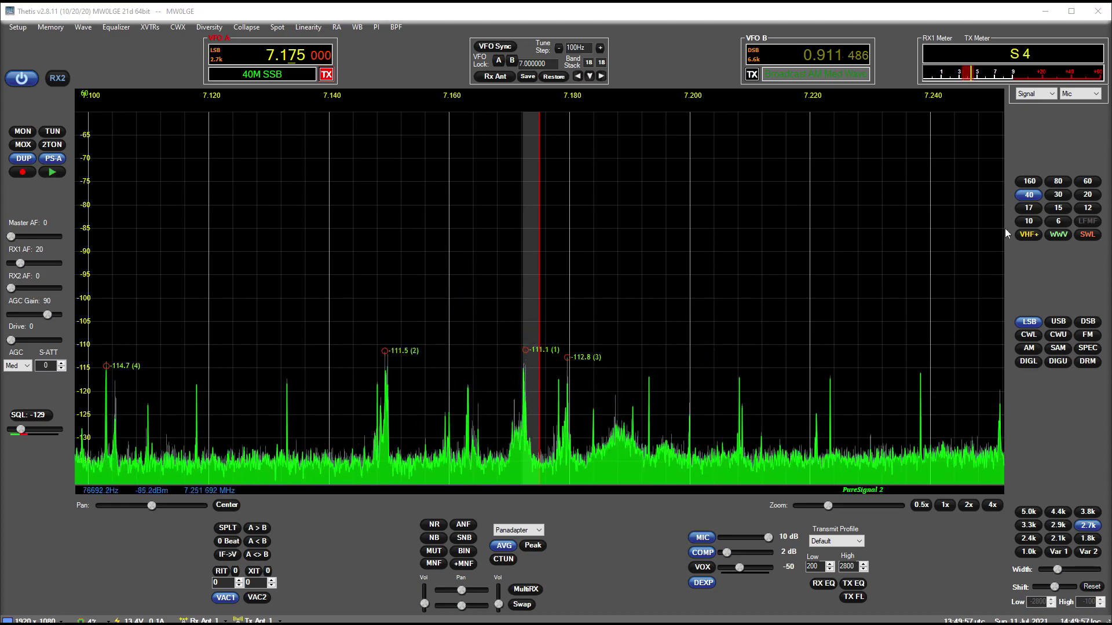
click(589, 73)
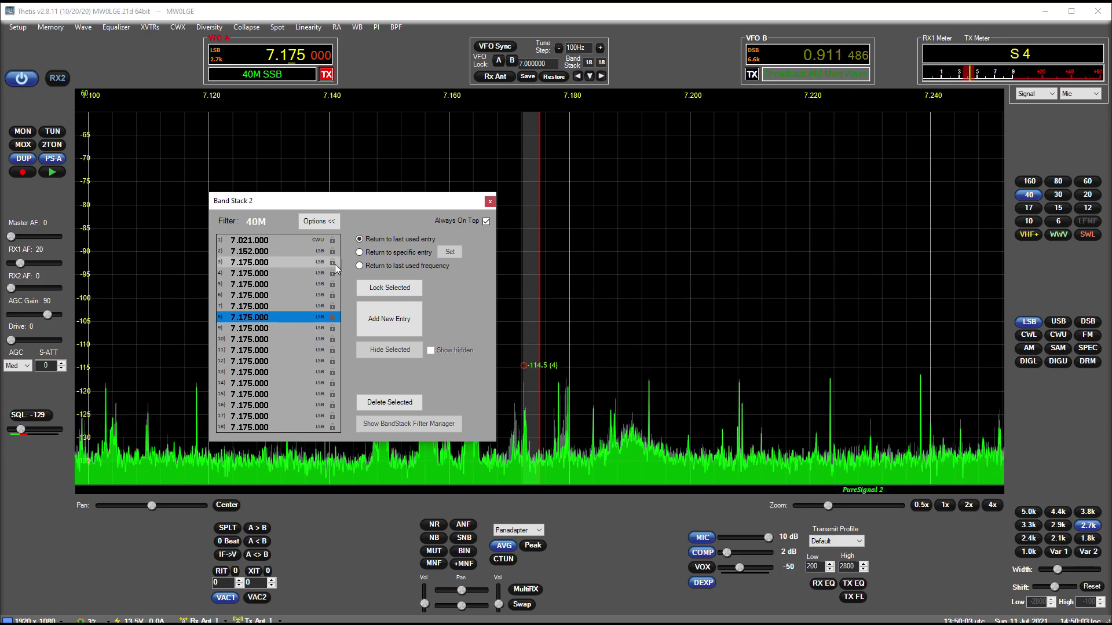
drag(360, 204, 342, 199)
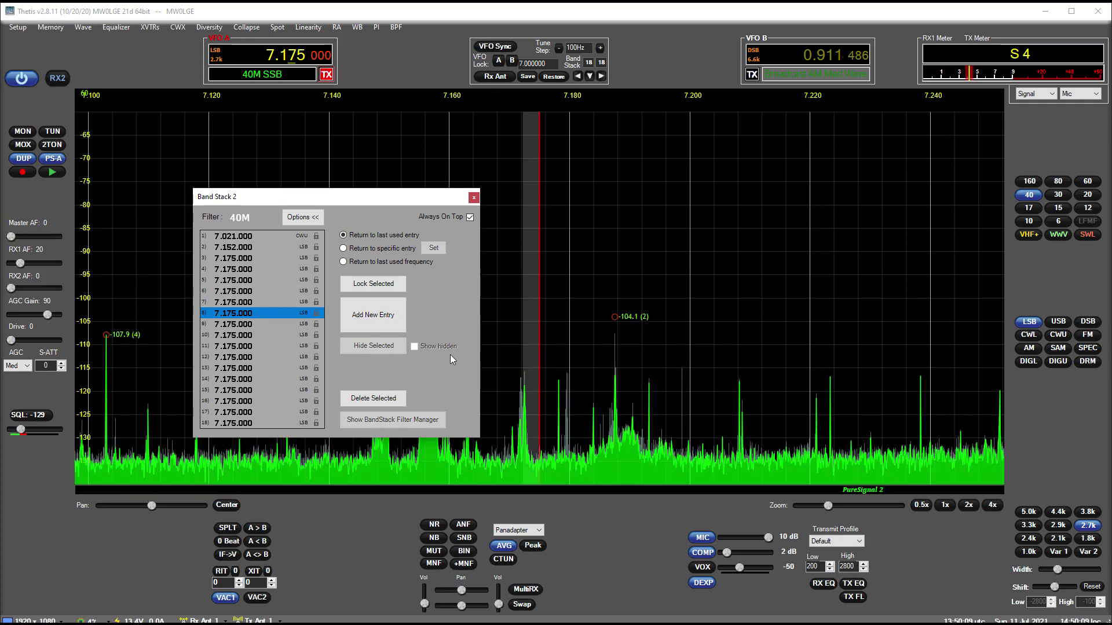
Step: Enable CTUN and tune VFO A to 7.220 MHz on the panadapter
click(515, 559)
drag(748, 288, 808, 299)
click(807, 299)
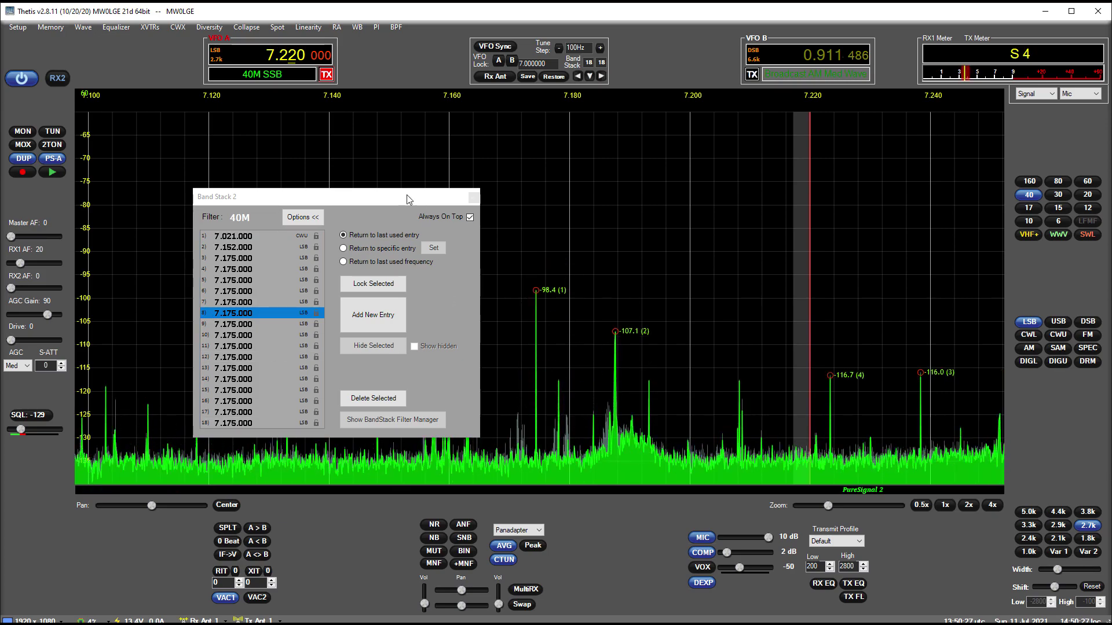
Step: Restart Thetis and, in the reopened Band Stack window, set 40m to return to its last used frequency
key(alt+F4)
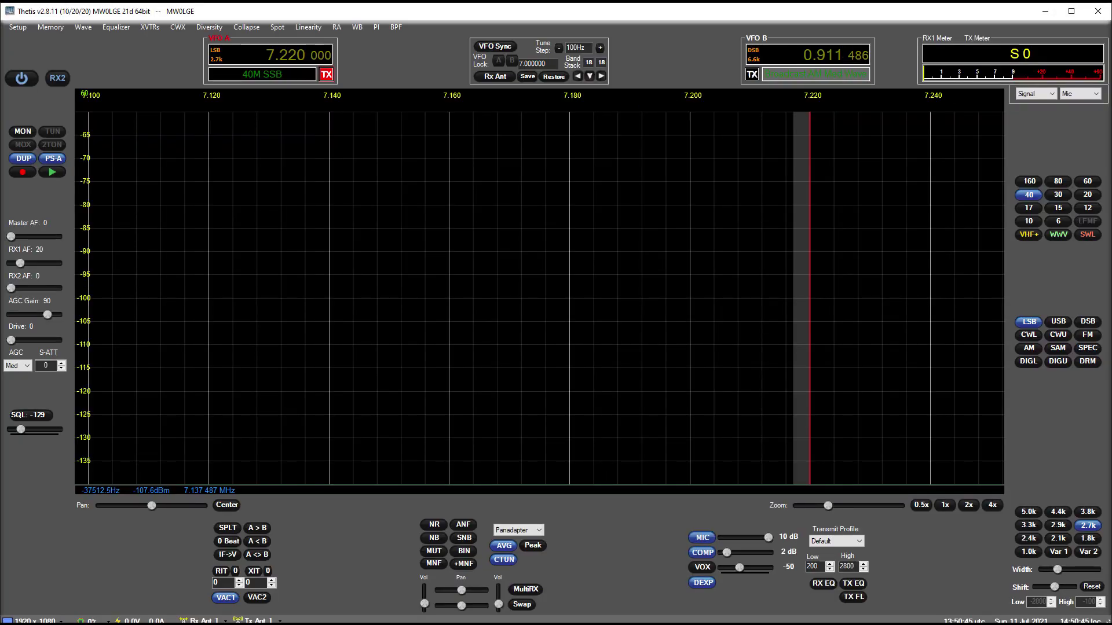
click(589, 63)
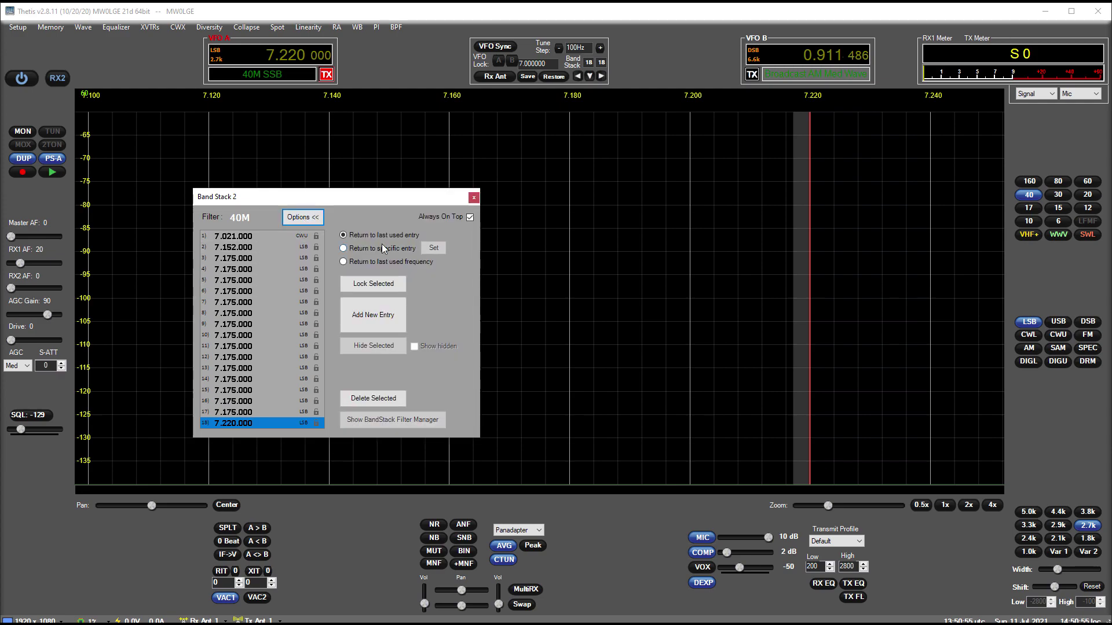
click(382, 262)
Step: Switch to the WWV band and tune VFO A slightly off its 10.000.000 entry, to about 10.000056 MHz
click(1067, 237)
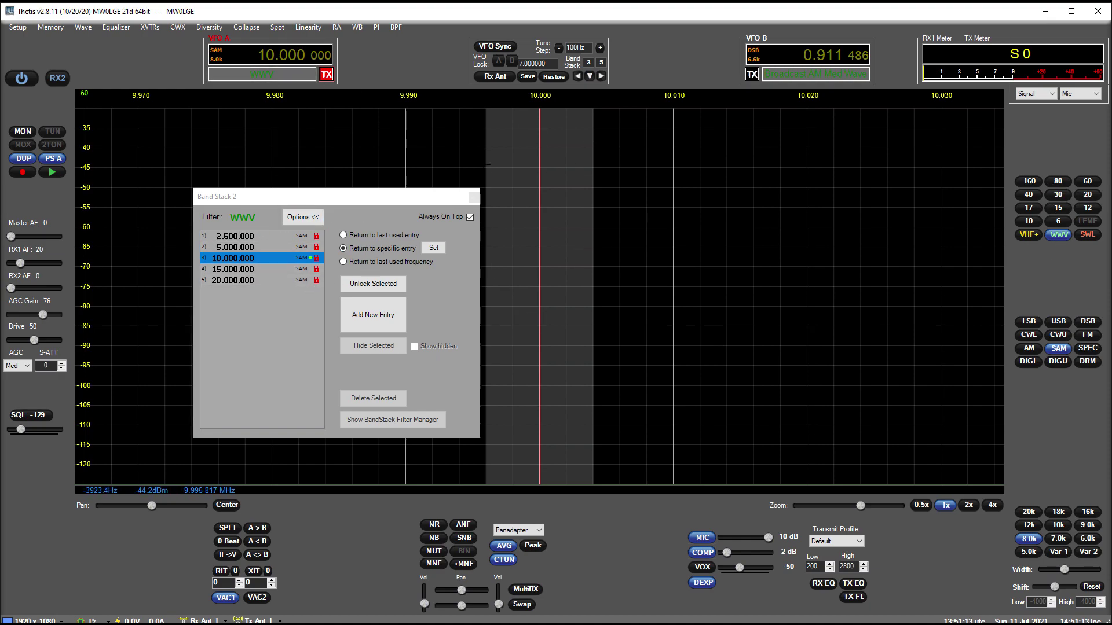
drag(546, 333, 561, 386)
Step: Return to the HF bands, switch to 80m and bring the spectrum around 3.5 MHz into view
click(1029, 234)
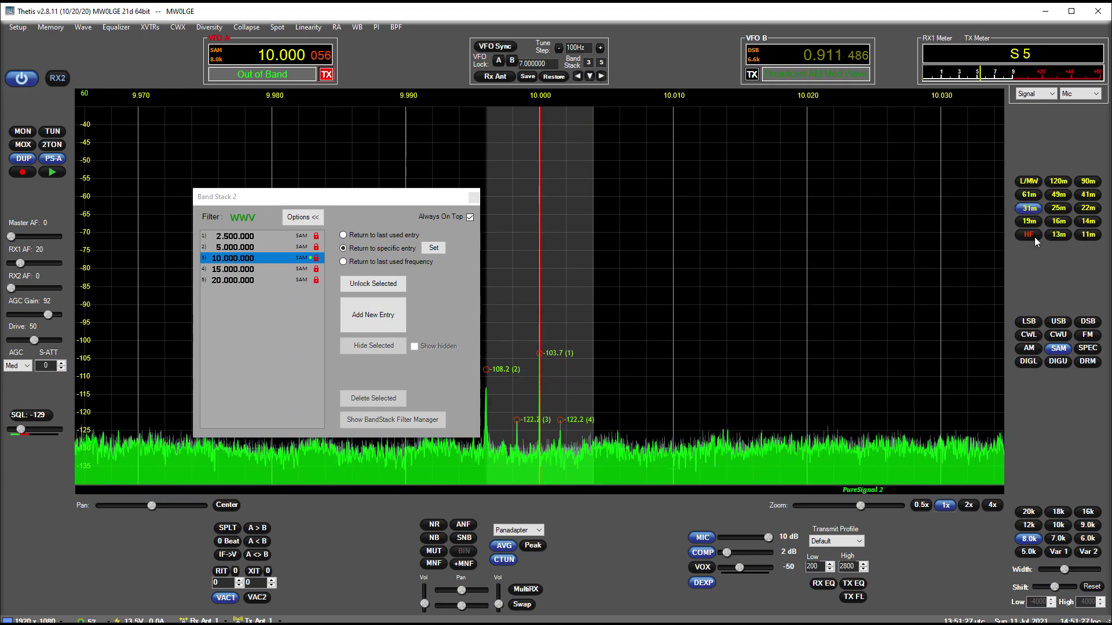
click(1064, 179)
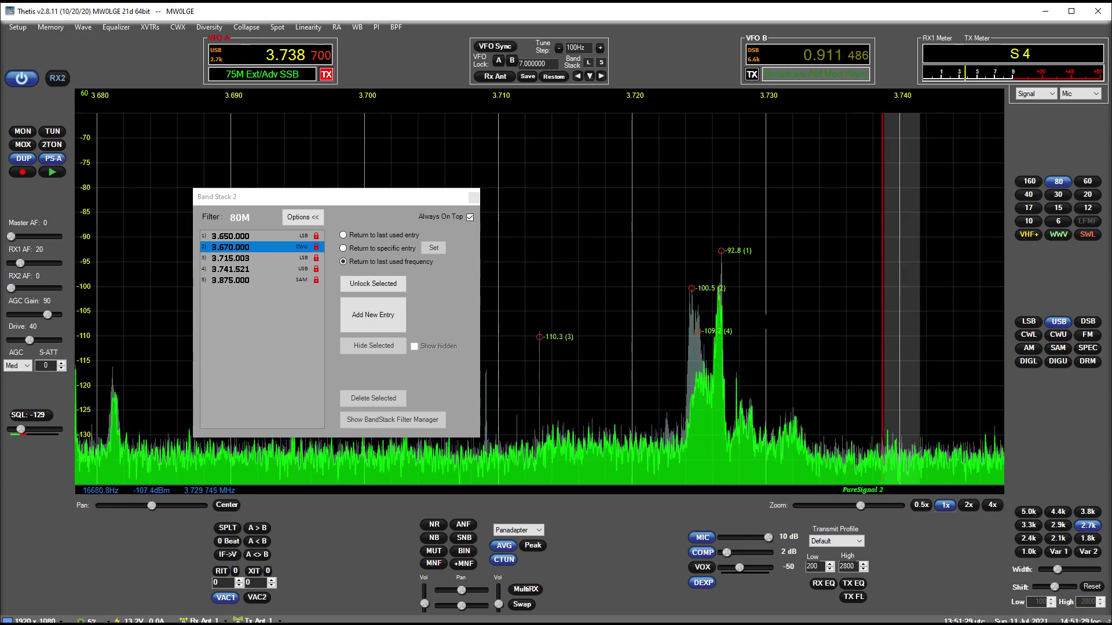
drag(861, 505, 745, 509)
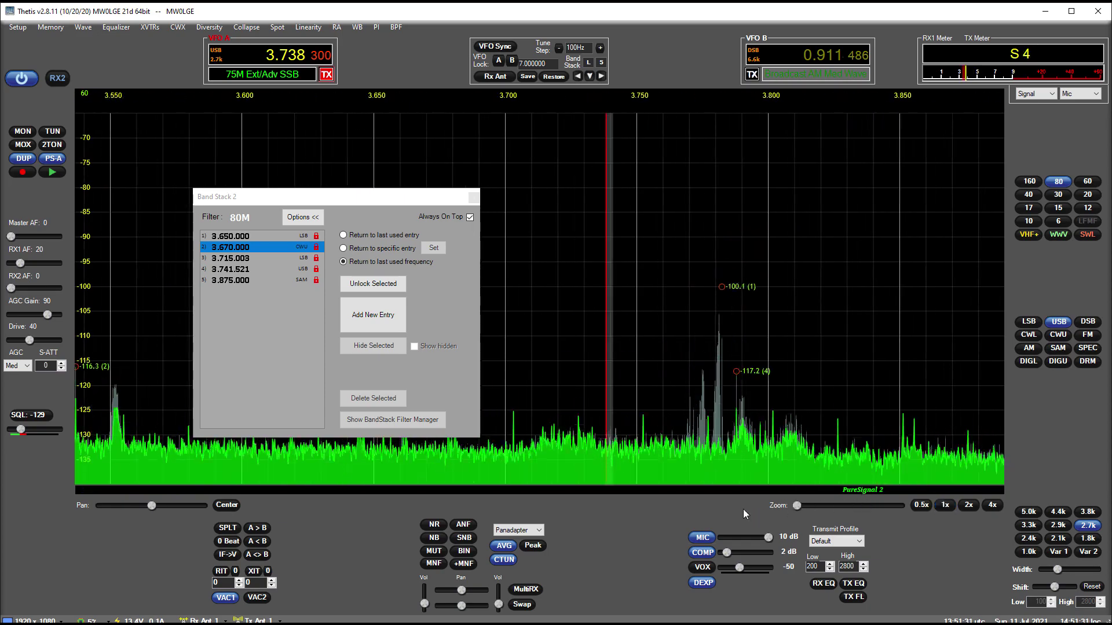
drag(483, 97, 753, 97)
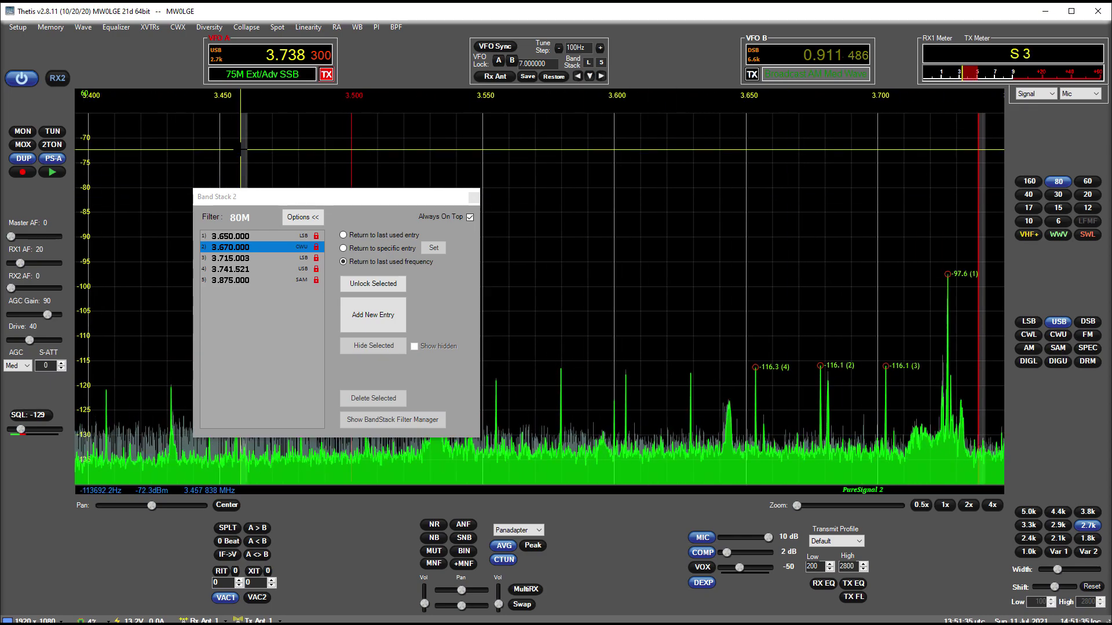
Step: Tune VFO A down out of the 80m band into the 90M Short Wave range, to 3.257.800 MHz
click(140, 134)
scroll(271, 56, down, 3)
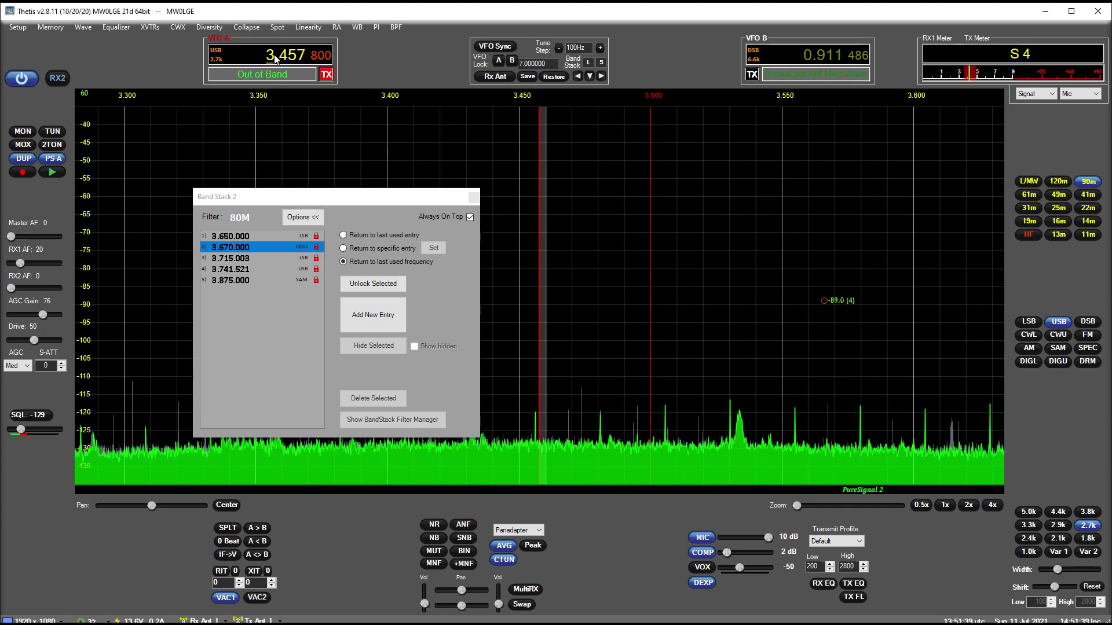
scroll(272, 56, up, 5)
scroll(280, 59, down, 5)
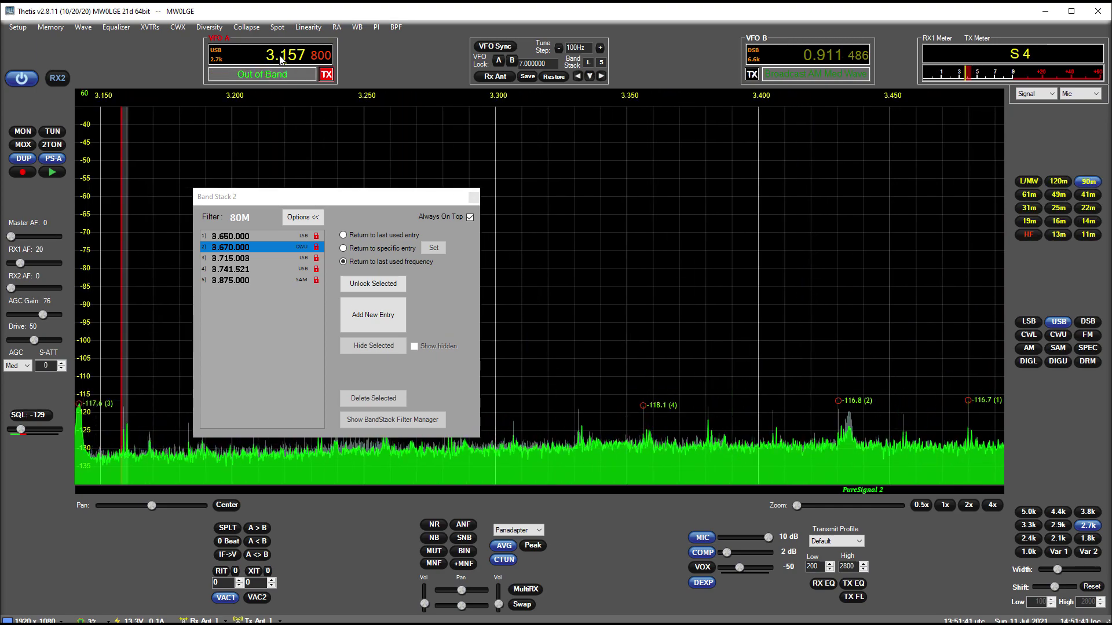
scroll(281, 59, up, 1)
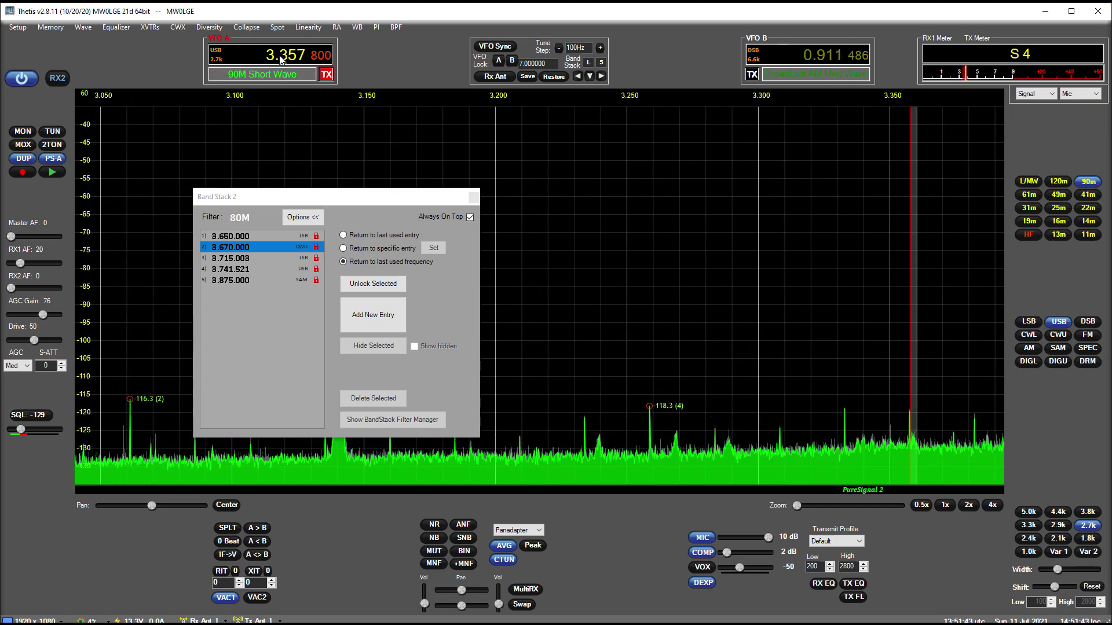
scroll(281, 59, down, 2)
scroll(281, 59, up, 2)
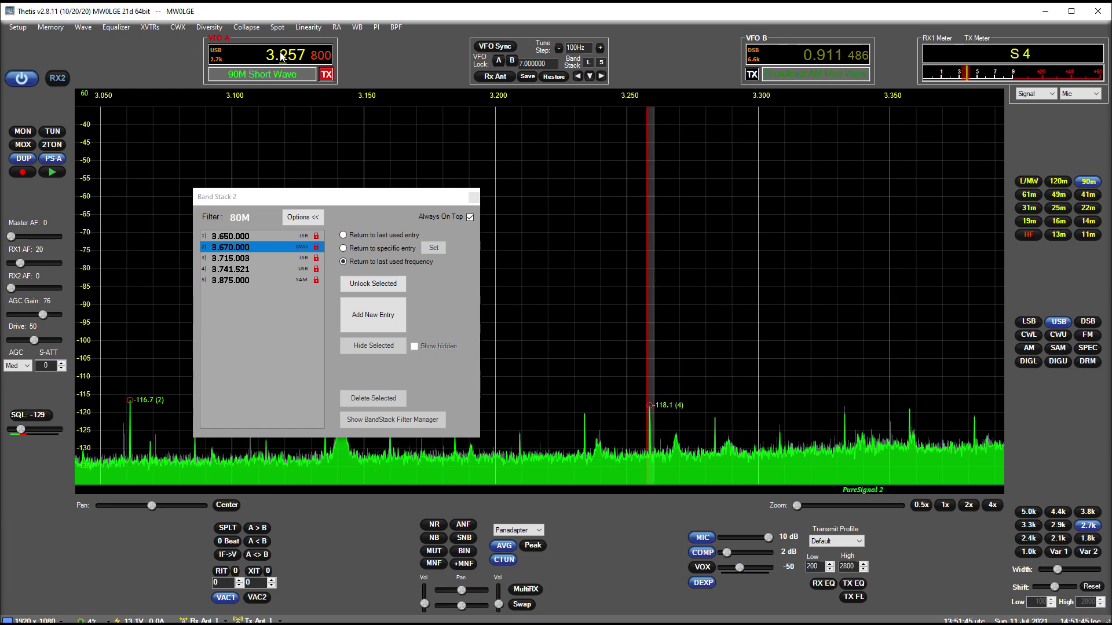
Step: Move the Band Stack window further from the VFO A display and tune VFO A to 3.282.800 MHz
drag(309, 198, 388, 176)
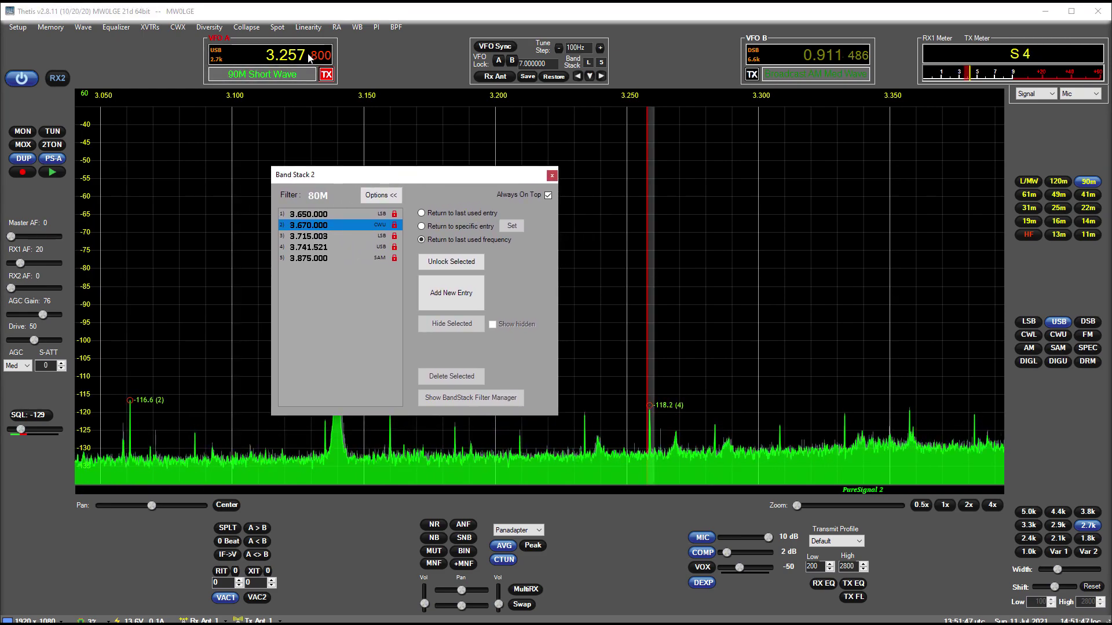
scroll(300, 56, down, 3)
scroll(301, 56, down, 6)
scroll(301, 56, up, 20)
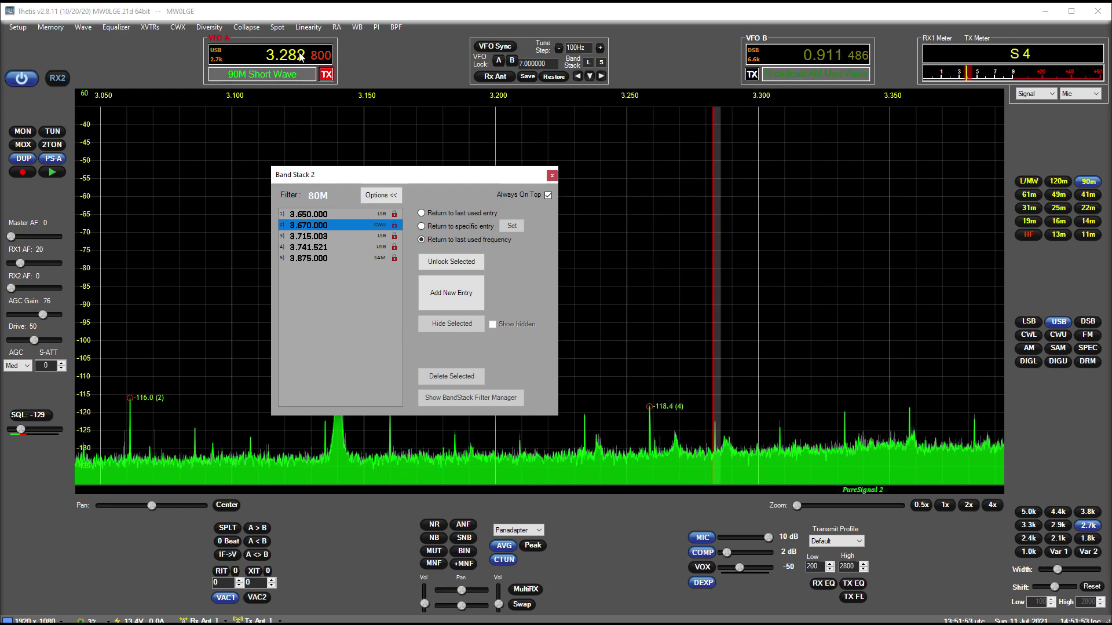
Step: Close the Band Stack window, switch to the 40m HF band and reopen the window
click(552, 176)
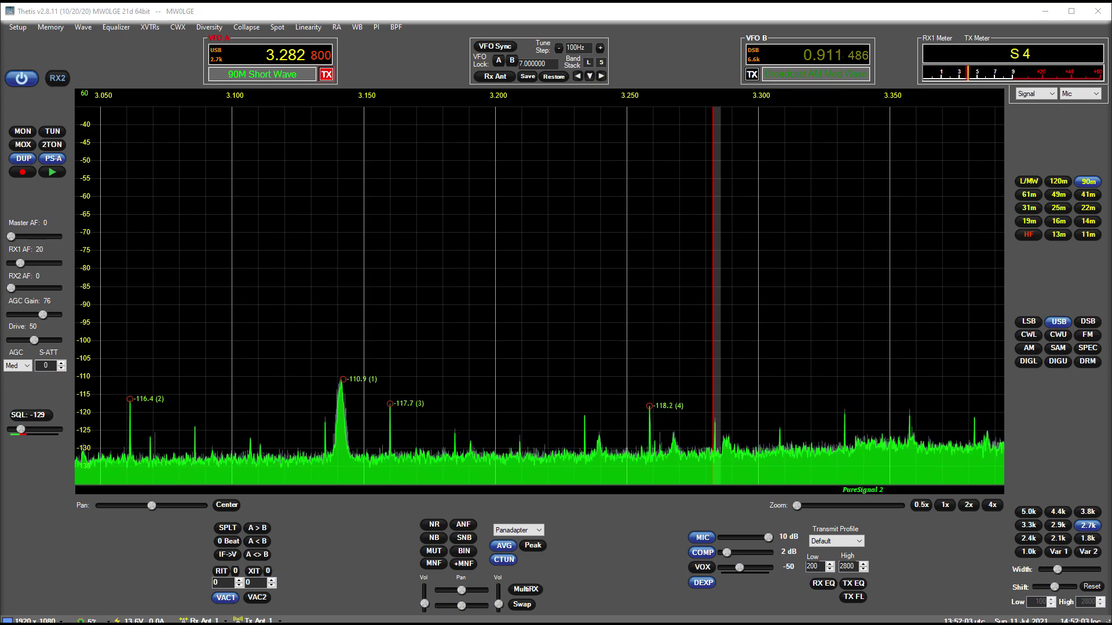
click(1037, 236)
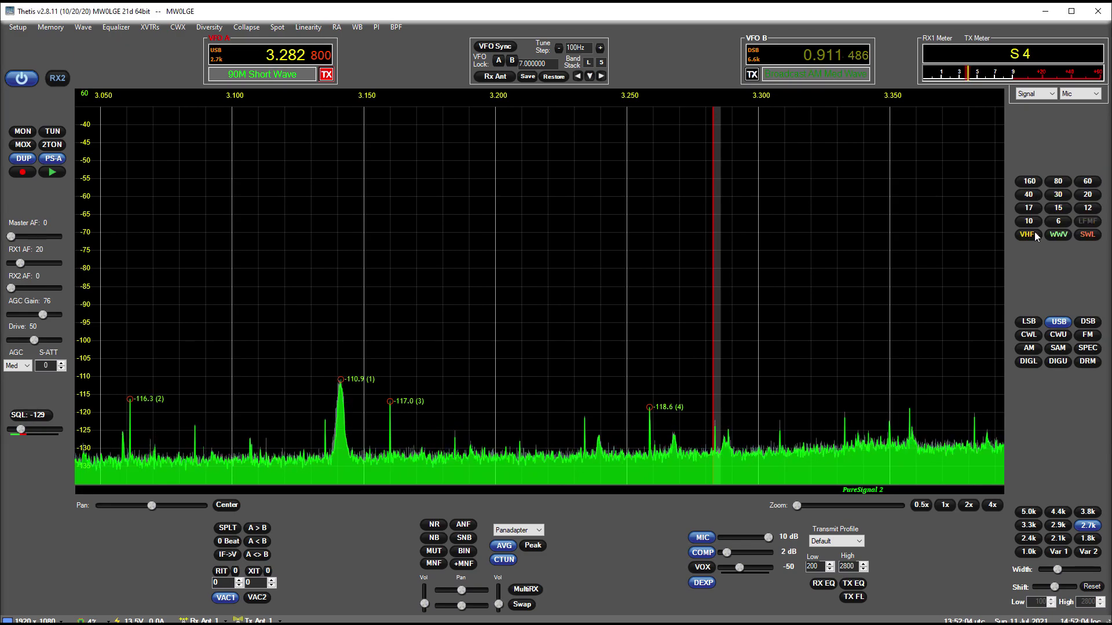
click(1029, 196)
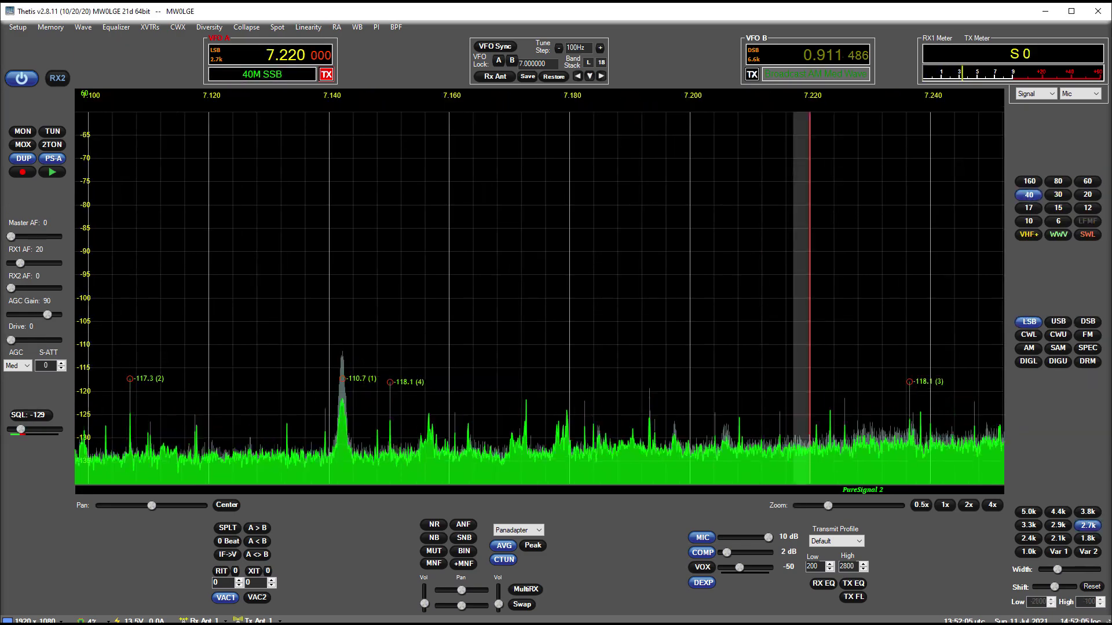
click(571, 64)
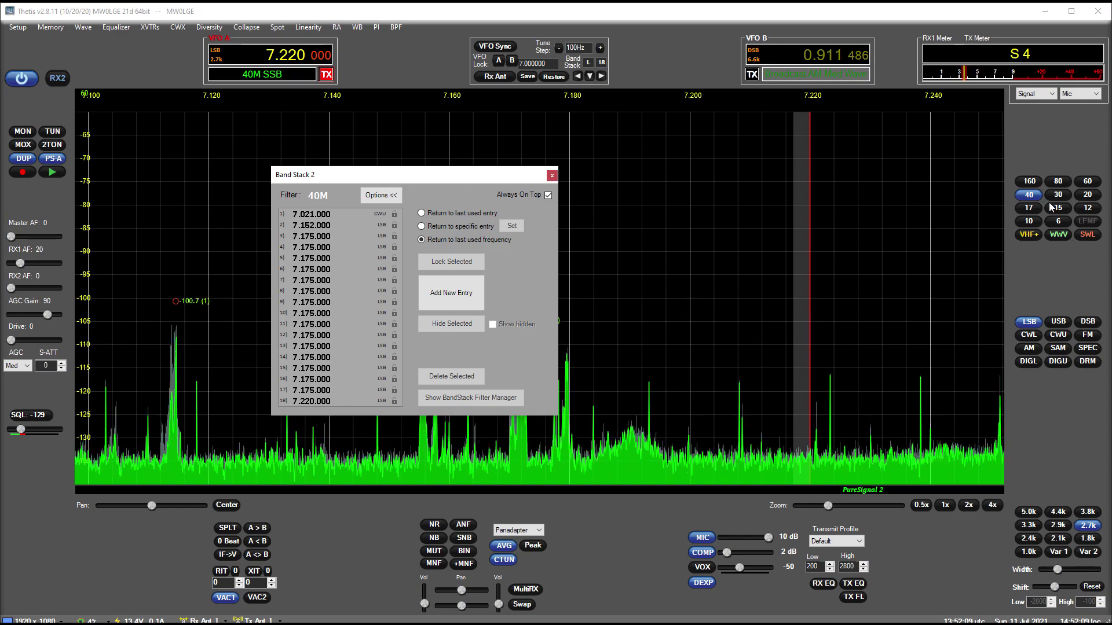
Step: Switch to the 10m band, view the SWL bands and return to the HF bands with the 28.516.234 entry selected
click(1029, 208)
click(1029, 221)
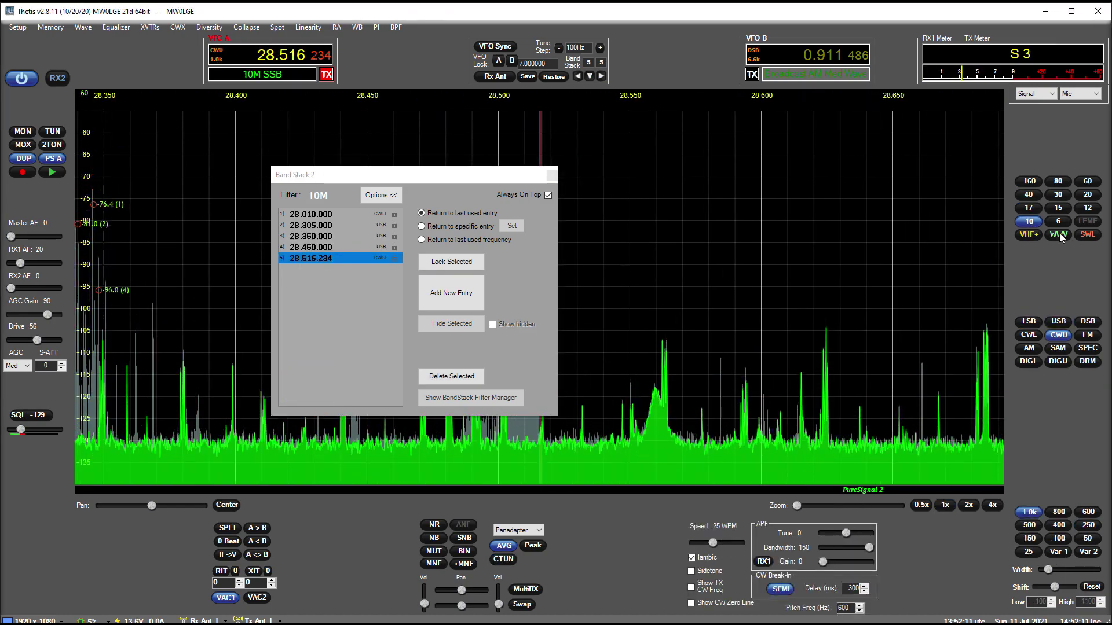
click(1087, 235)
click(1030, 235)
click(328, 259)
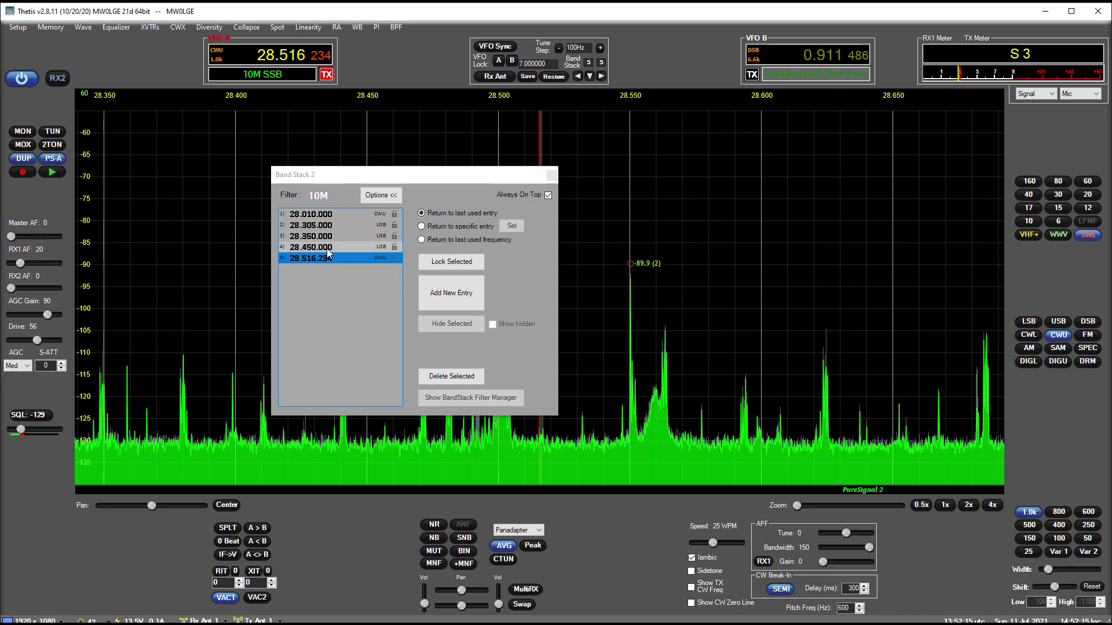
Step: Reposition the Band Stack window over the panadapter and widen the RX1 meter slightly from its left edge
drag(417, 176, 592, 154)
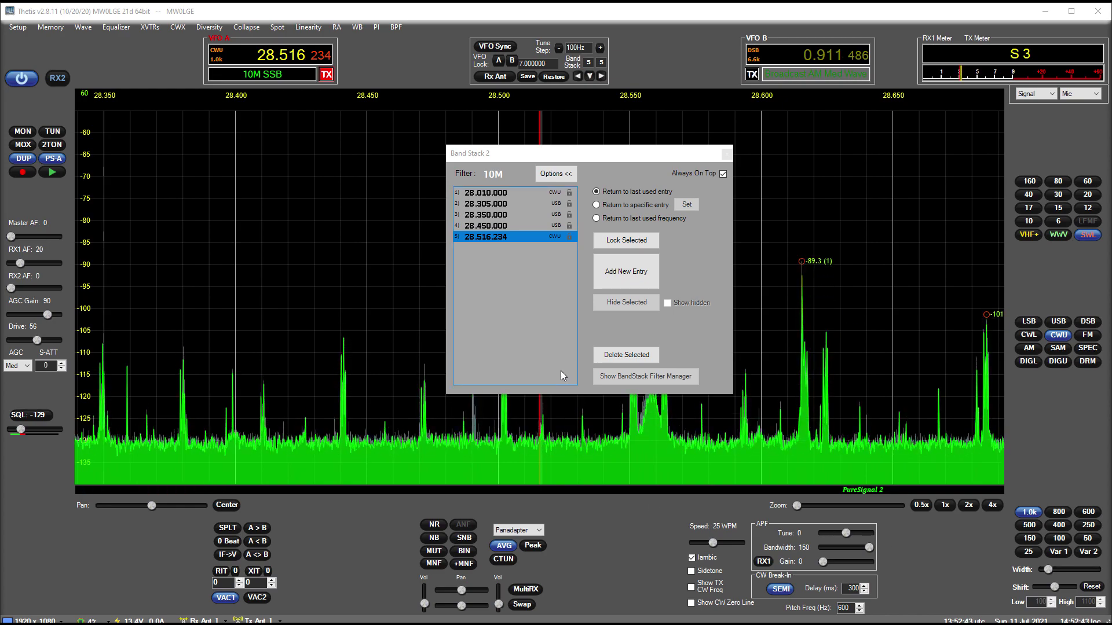
drag(586, 155, 367, 148)
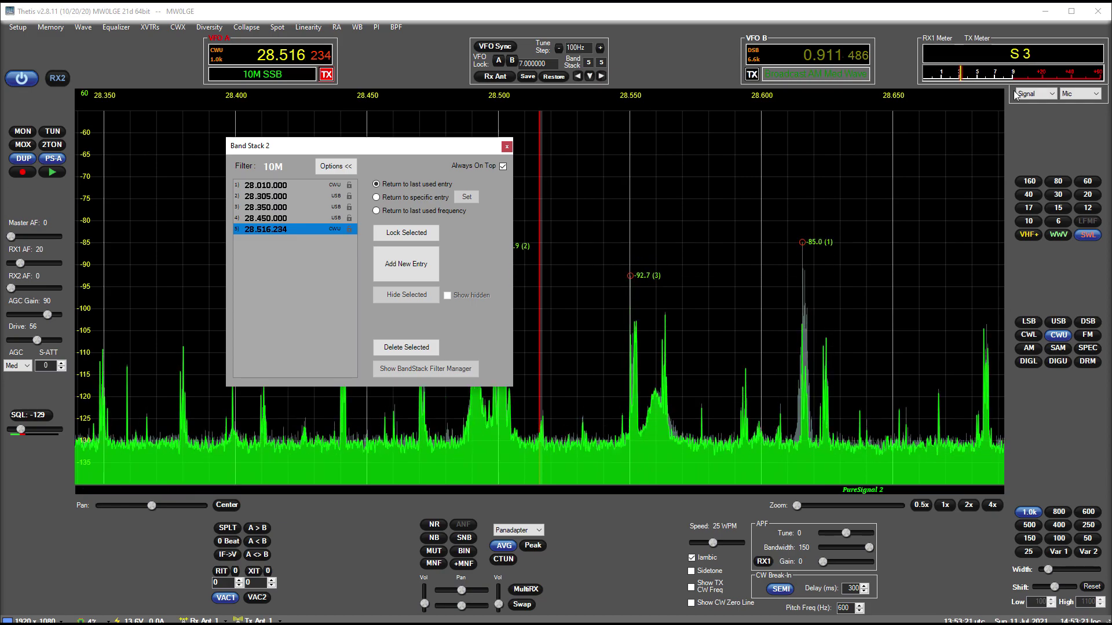
drag(917, 60, 900, 69)
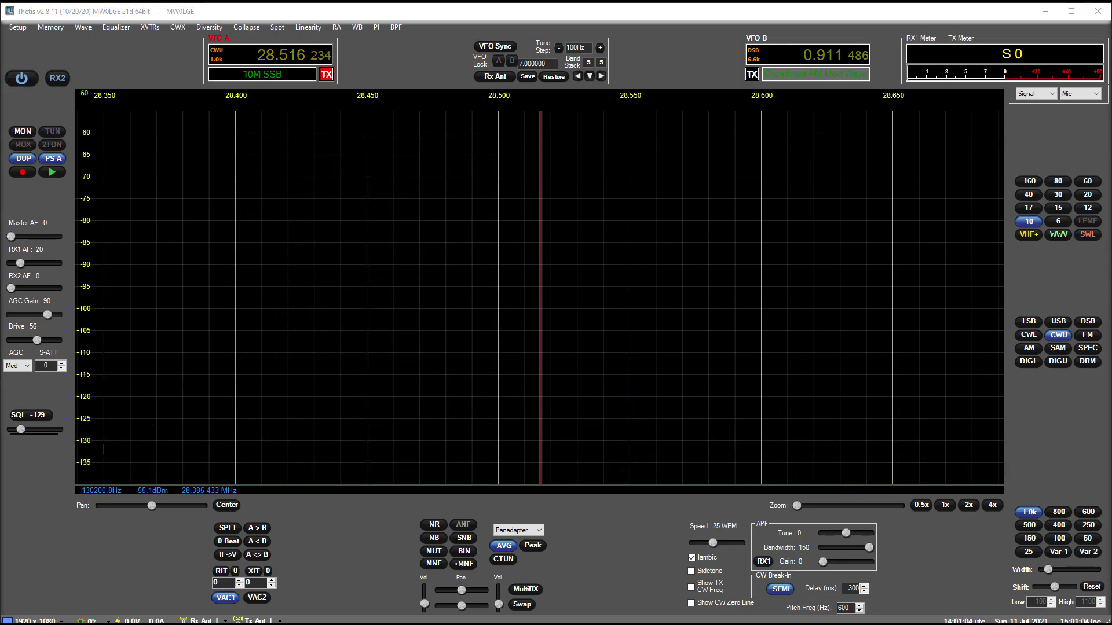
Step: Power on the radio, switch to the WWV band and bring the reopened Band Stack window fully into view
click(22, 79)
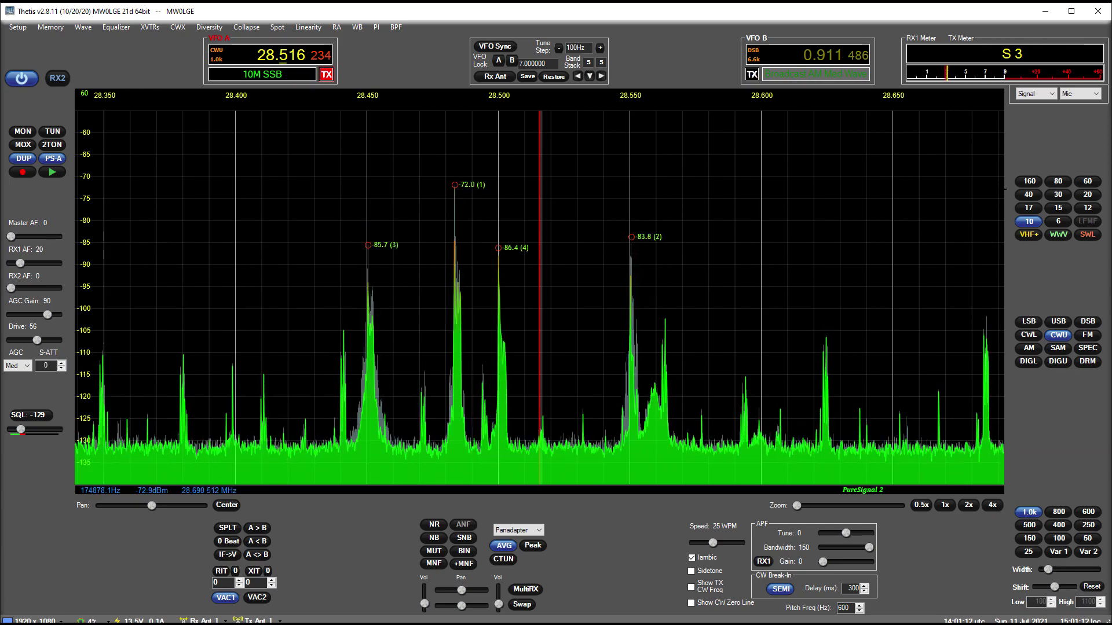
click(1058, 235)
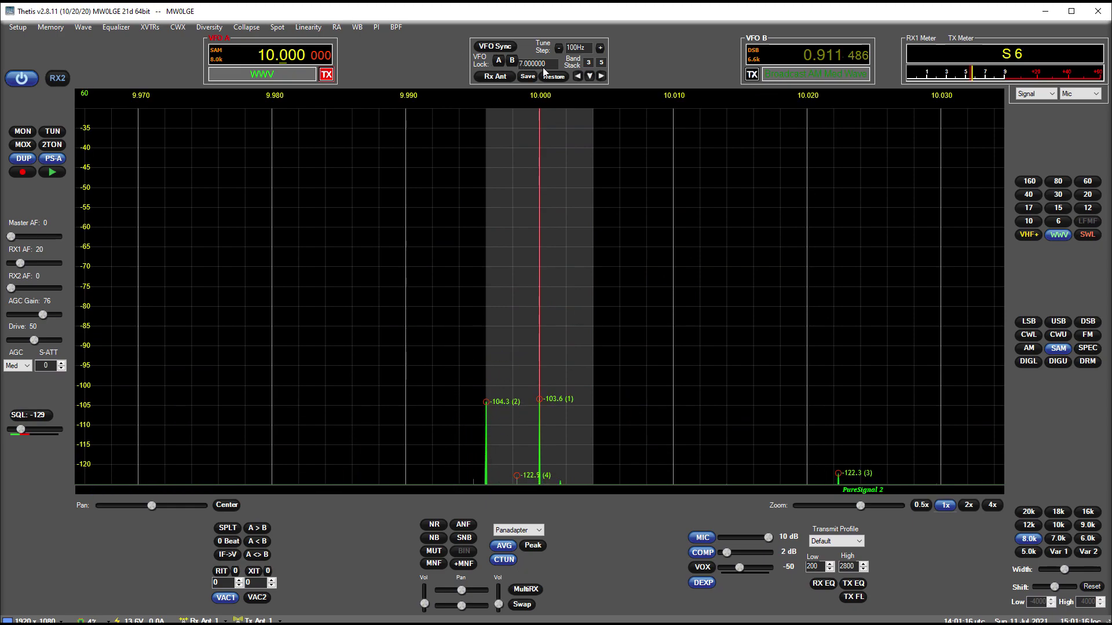
click(586, 63)
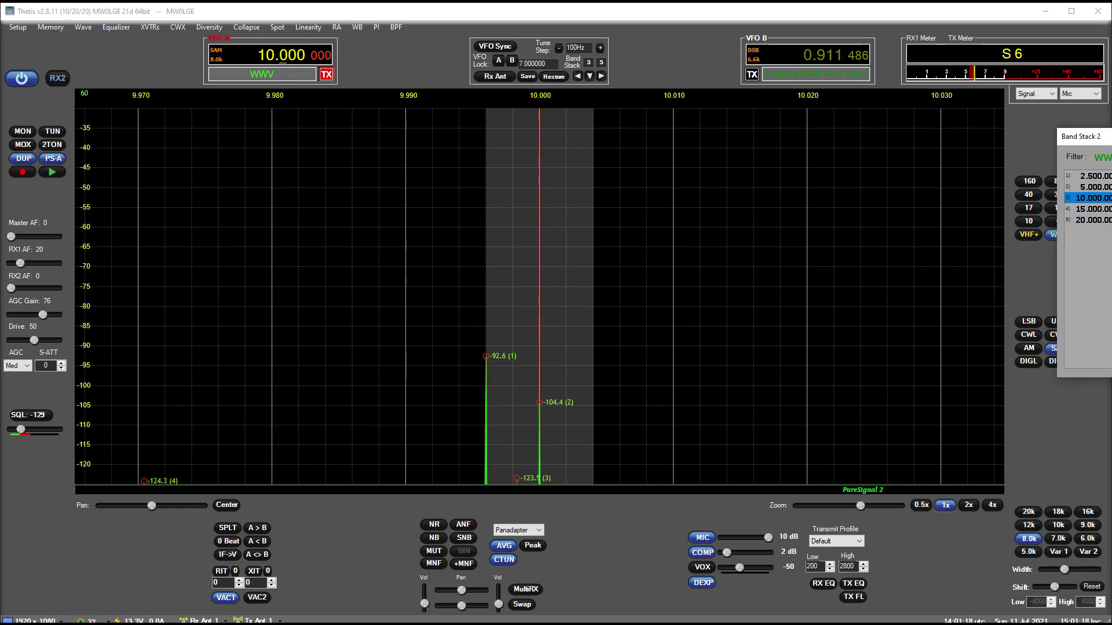
drag(1109, 138, 819, 148)
Step: Tune VFO A slightly off the WWV 10.000.000 entry, to about 10.000.089 MHz, and back onto it
drag(525, 359, 541, 344)
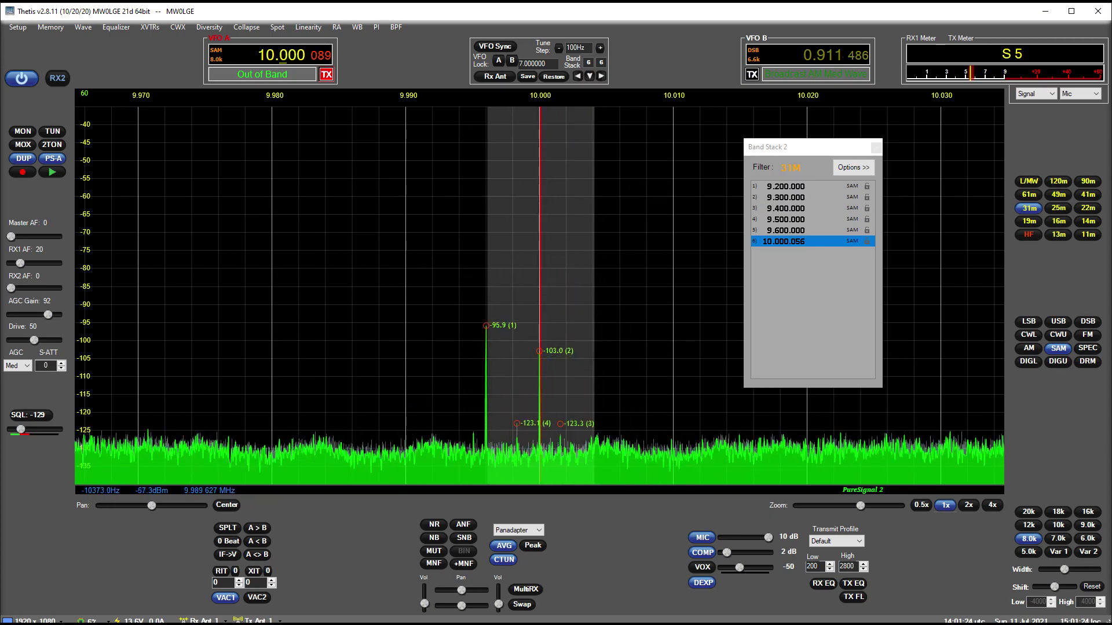
scroll(319, 56, down, 7)
scroll(322, 57, down, 2)
scroll(328, 55, up, 1)
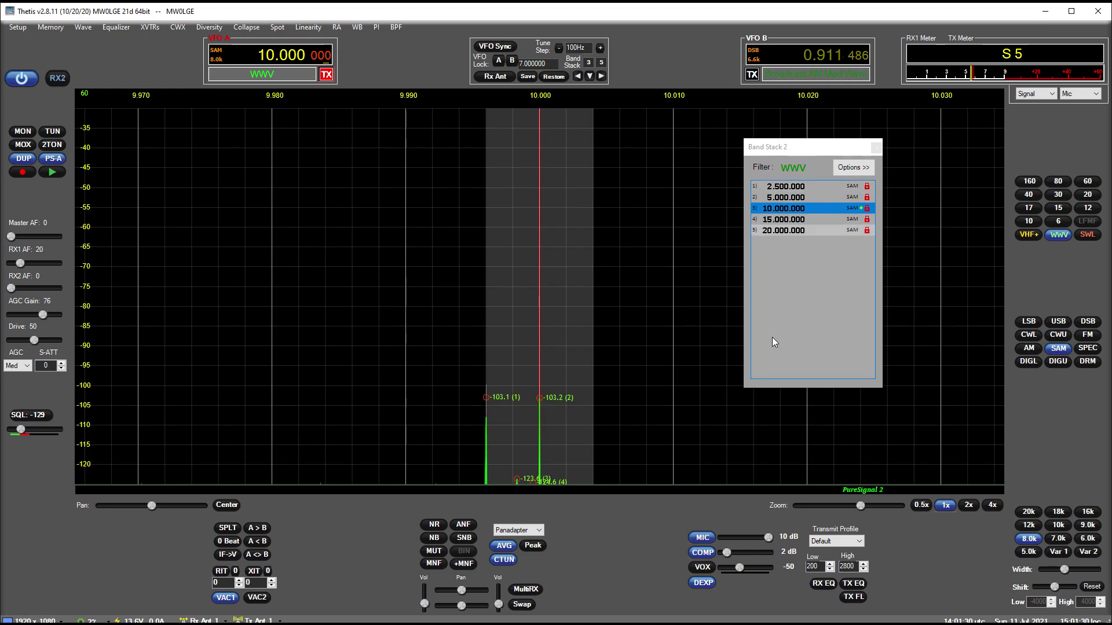
Step: Move the Band Stack window across the panadapter, switch to the 80m band and expand the window's options
drag(816, 147, 357, 182)
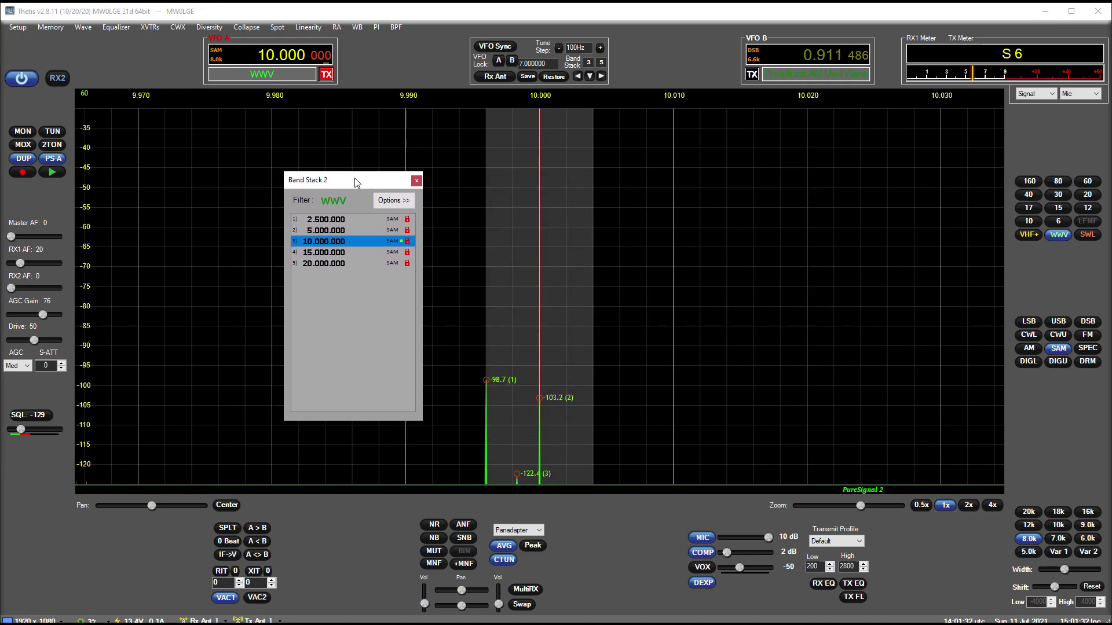
click(1058, 182)
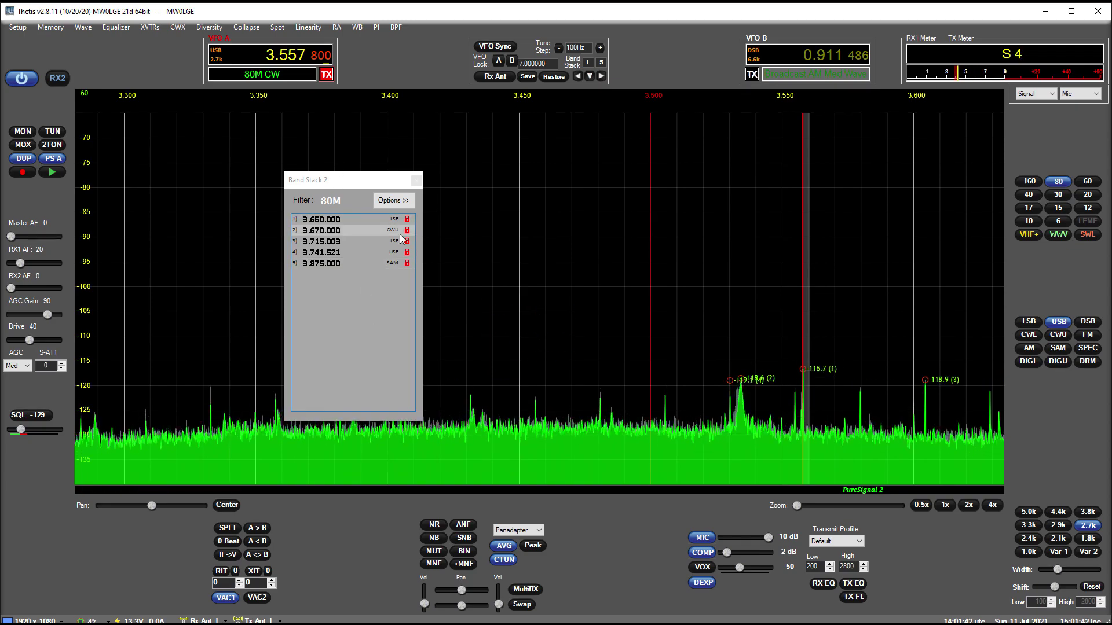
click(394, 201)
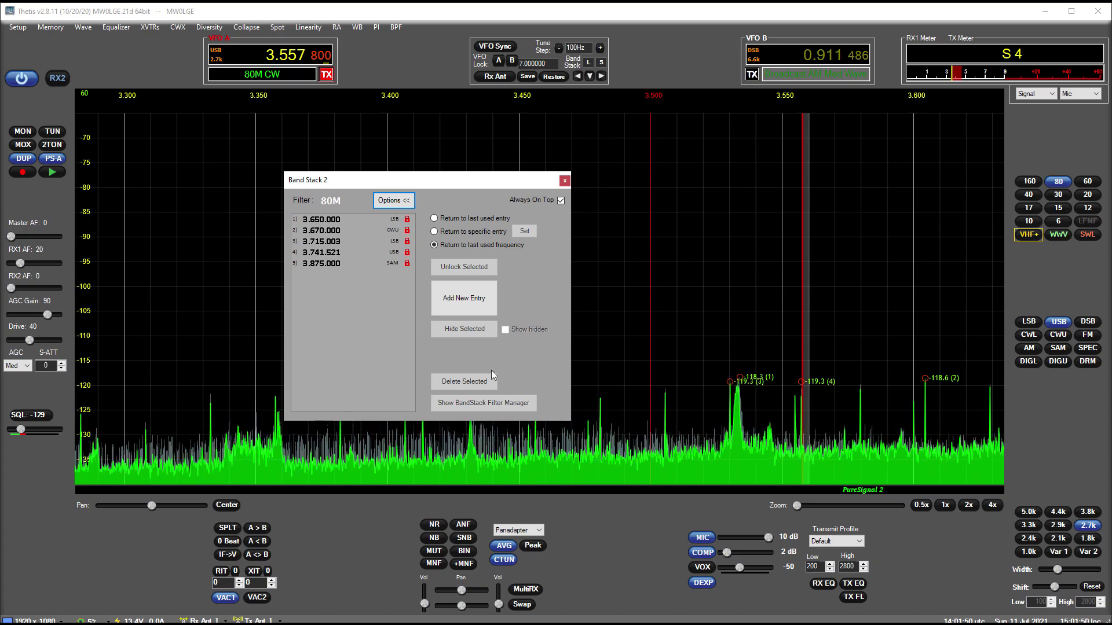
Step: Cycle through the 80m band stack entries, ending on 3.670.000
click(1054, 185)
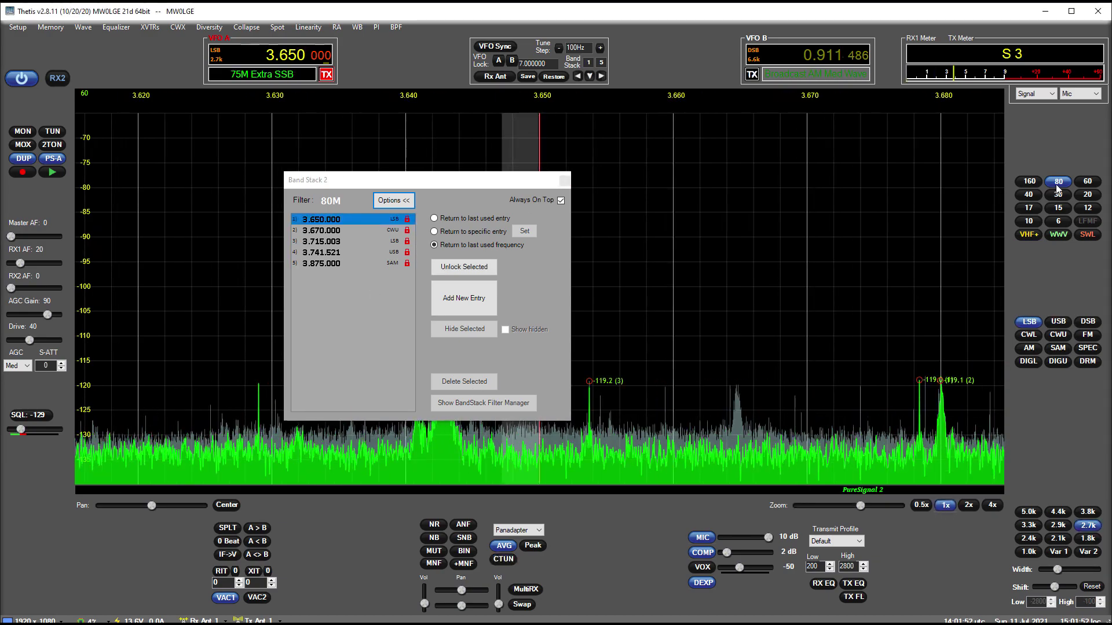
click(1056, 185)
click(1058, 185)
click(1058, 186)
click(1057, 185)
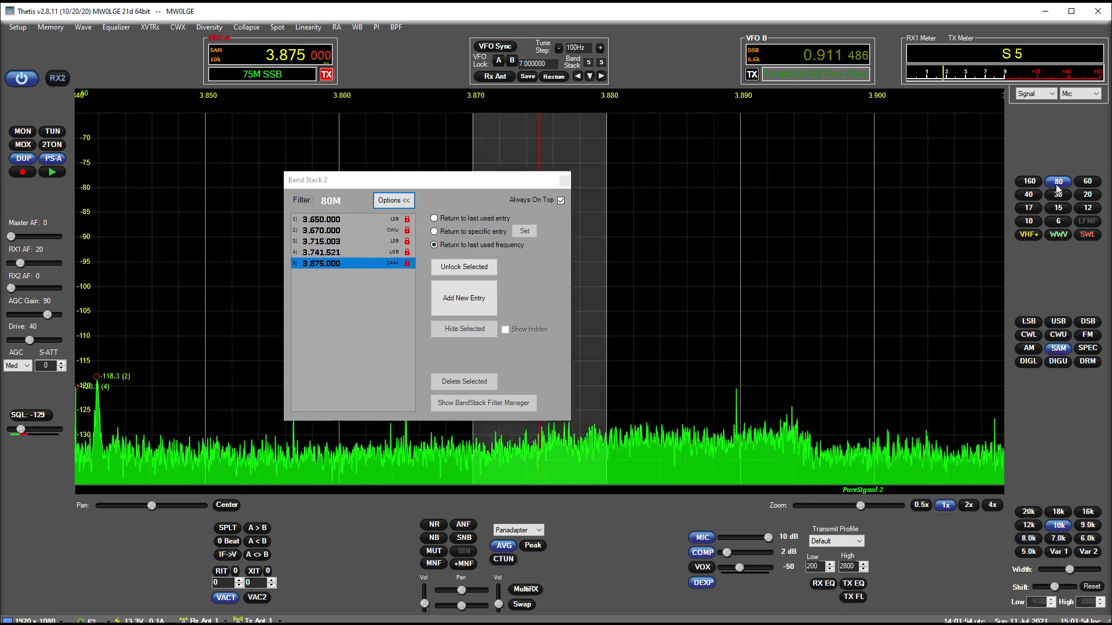
click(1058, 186)
click(1057, 186)
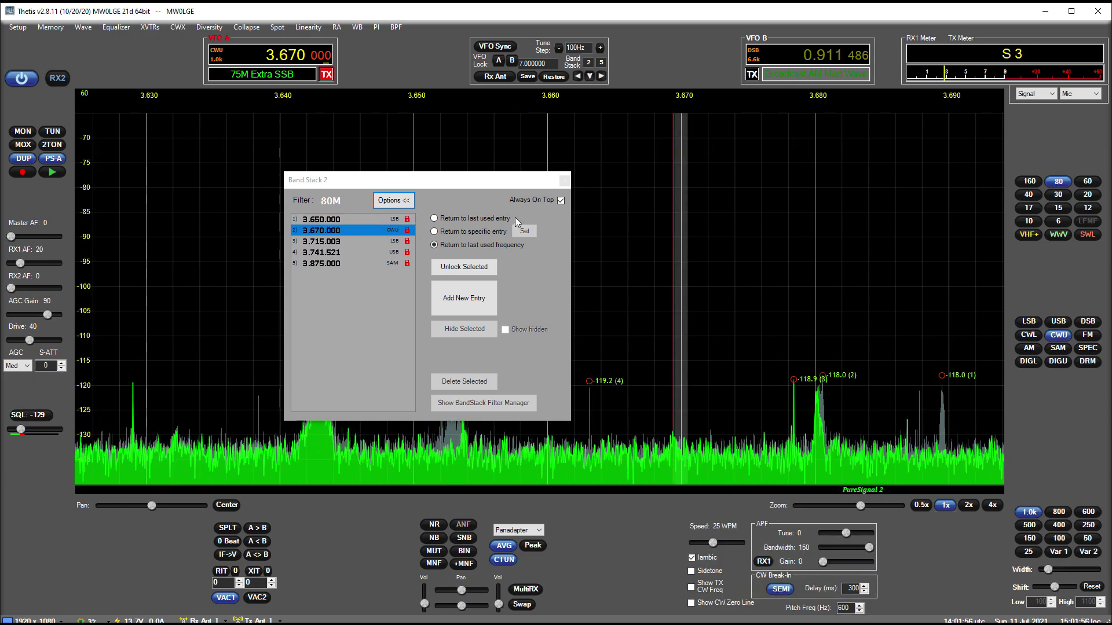